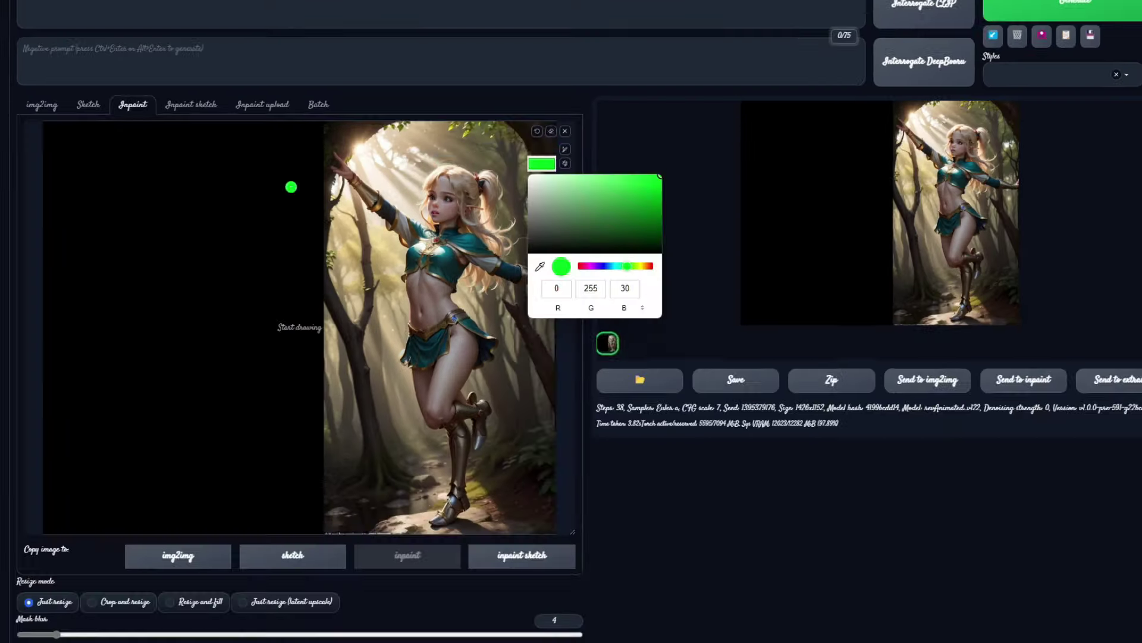
- Scroll down the Automatic1111 inpaint page while the enchanted-forest inpaint result generates
{"action": "scroll", "coordinate": [487, 560], "scroll_direction": "down", "scroll_amount": 10}
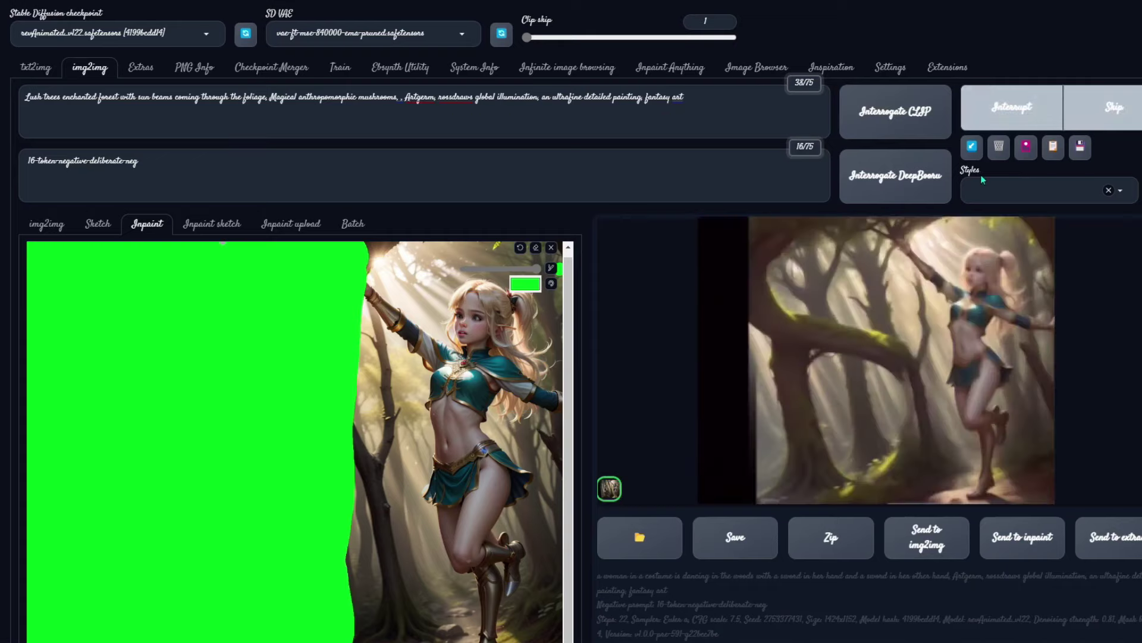
- Scroll down through the OpenArt workflows gallery toward the Flux speed workflow card
{"action": "scroll", "coordinate": [1007, 297], "scroll_direction": "down", "scroll_amount": 3}
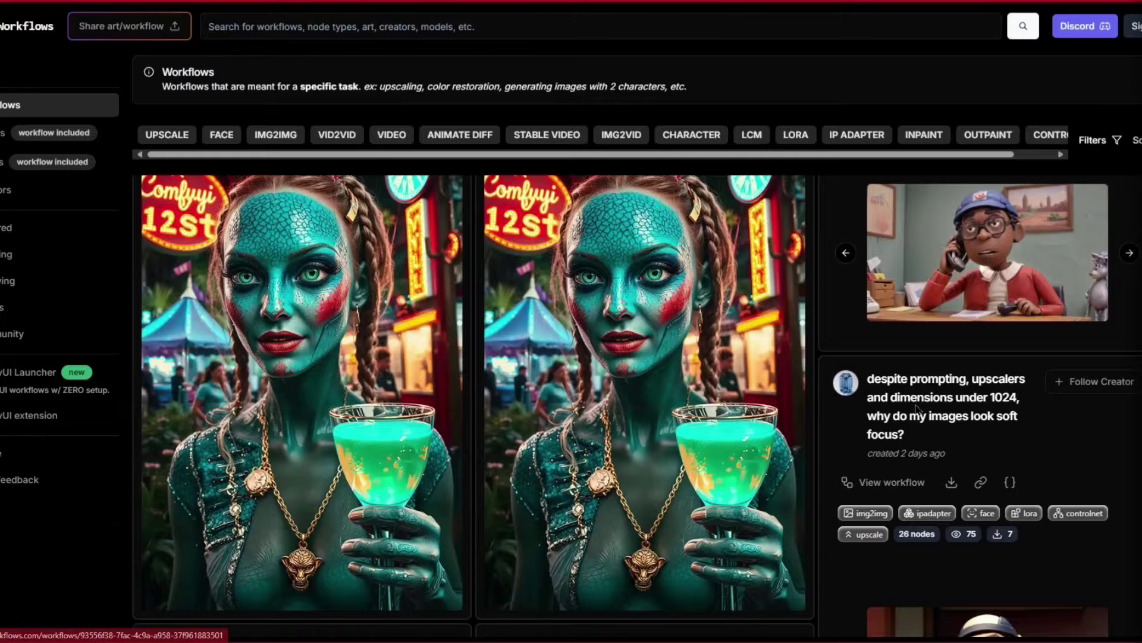
{"action": "scroll", "coordinate": [916, 409], "scroll_direction": "down", "scroll_amount": 12}
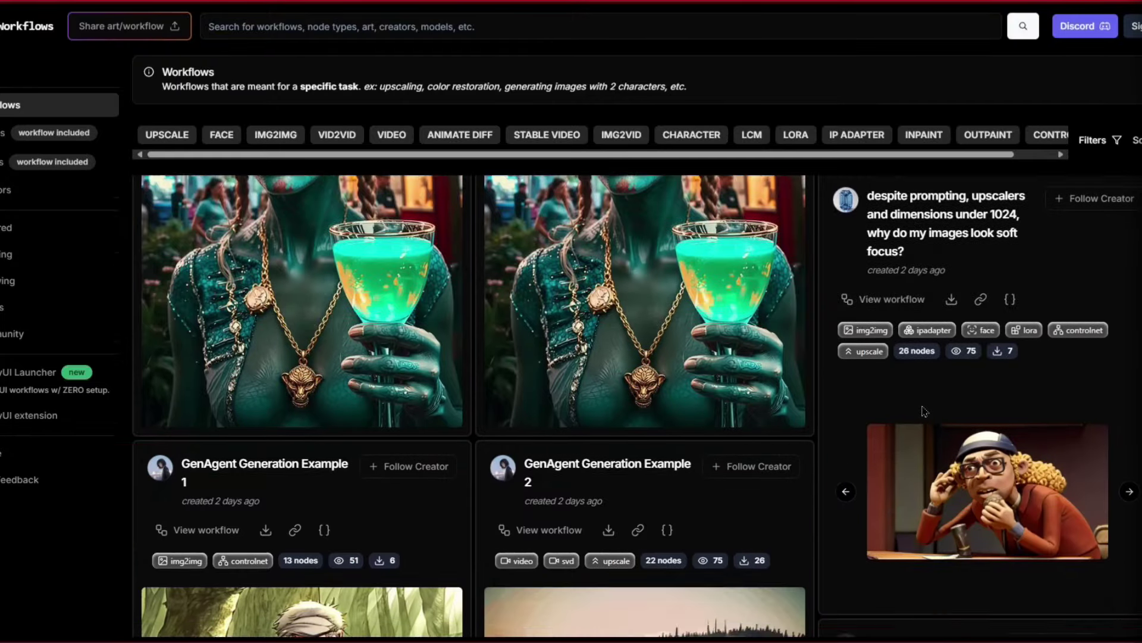
{"action": "scroll", "coordinate": [925, 410], "scroll_direction": "down", "scroll_amount": 3}
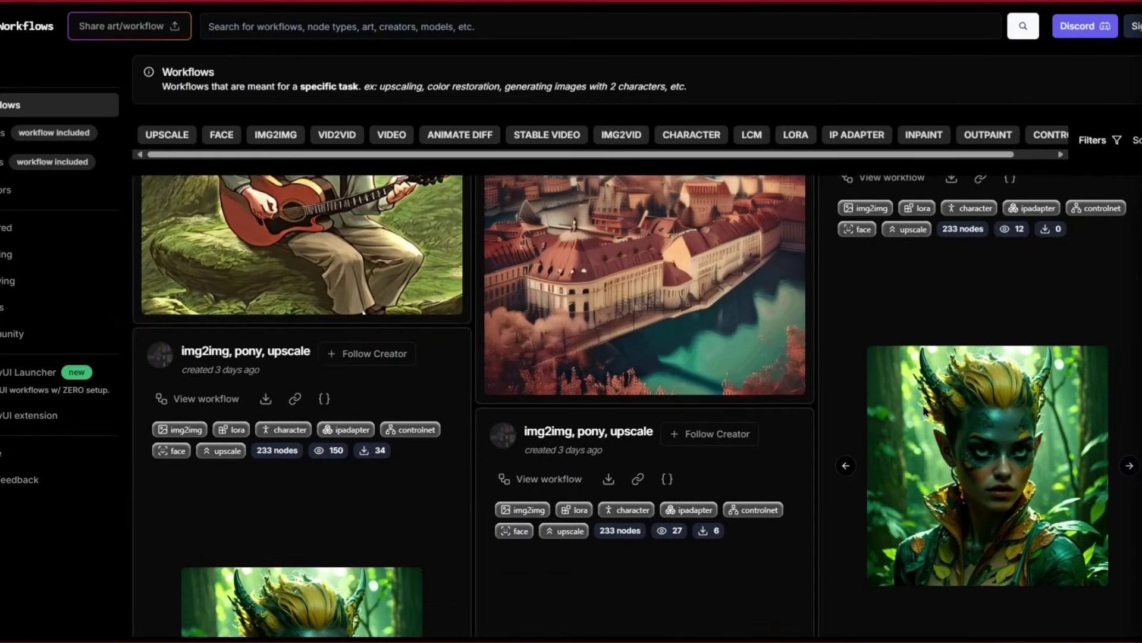
{"action": "scroll", "coordinate": [924, 410], "scroll_direction": "down", "scroll_amount": 3}
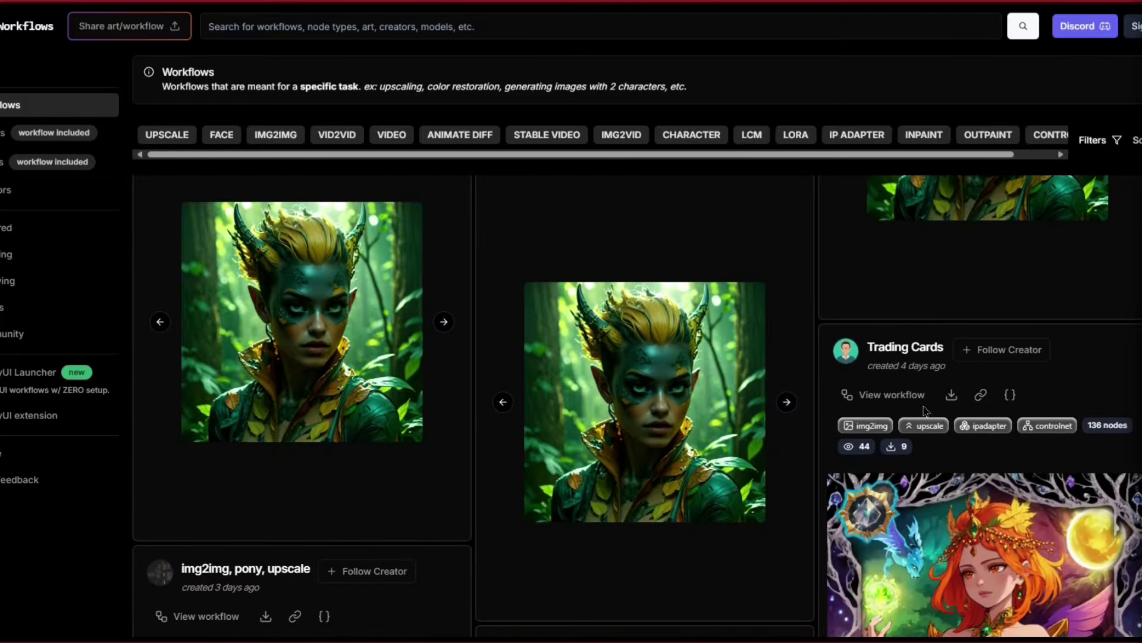
{"action": "scroll", "coordinate": [925, 410], "scroll_direction": "down", "scroll_amount": 5}
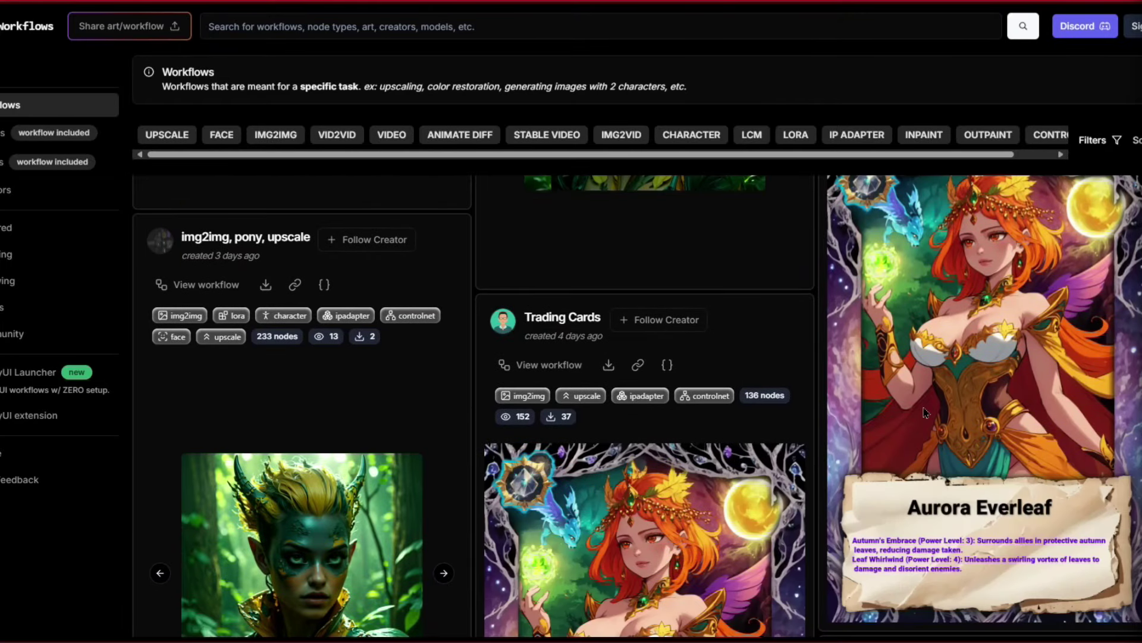
{"action": "scroll", "coordinate": [924, 411], "scroll_direction": "down", "scroll_amount": 9}
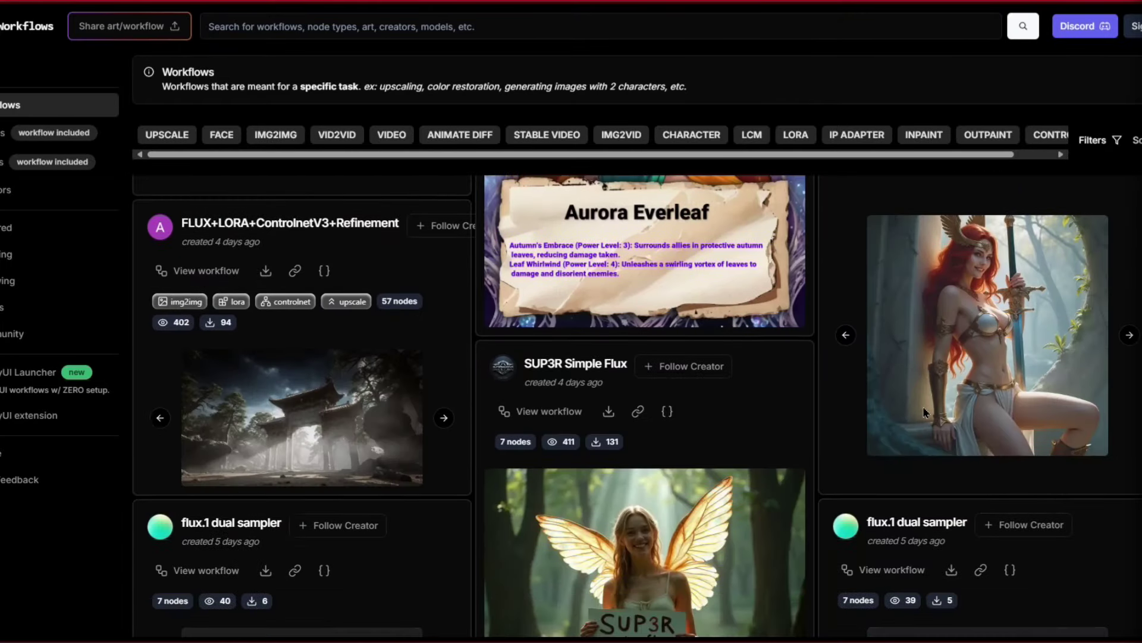
{"action": "scroll", "coordinate": [924, 410], "scroll_direction": "down", "scroll_amount": 3}
{"action": "scroll", "coordinate": [919, 409], "scroll_direction": "down", "scroll_amount": 5}
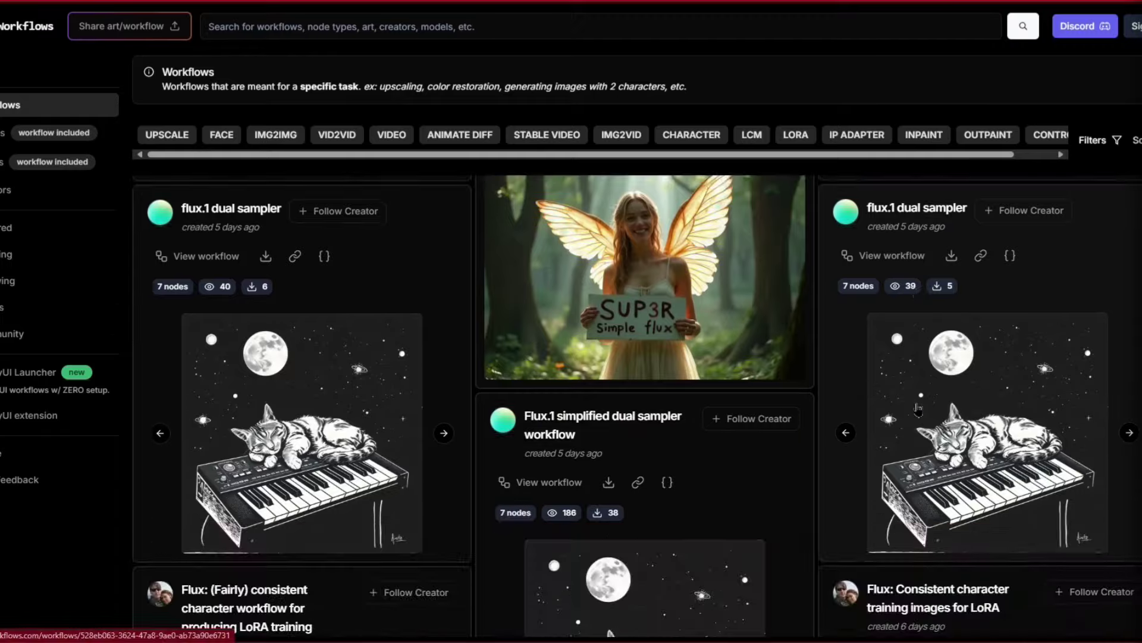
{"action": "scroll", "coordinate": [919, 409], "scroll_direction": "down", "scroll_amount": 10}
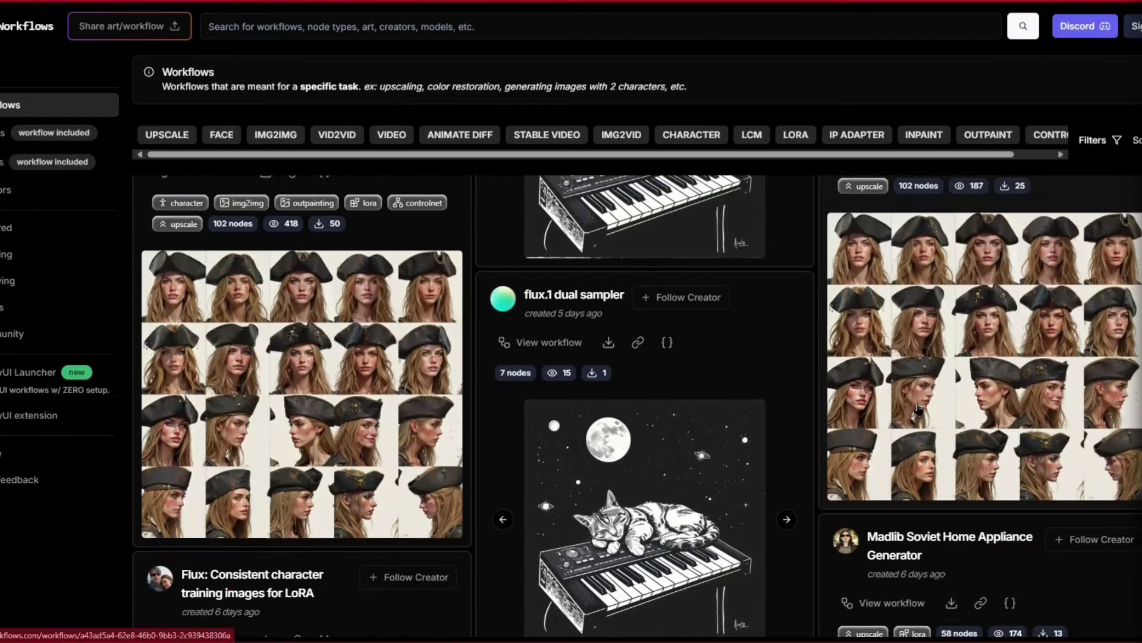
{"action": "scroll", "coordinate": [916, 407], "scroll_direction": "down", "scroll_amount": 5}
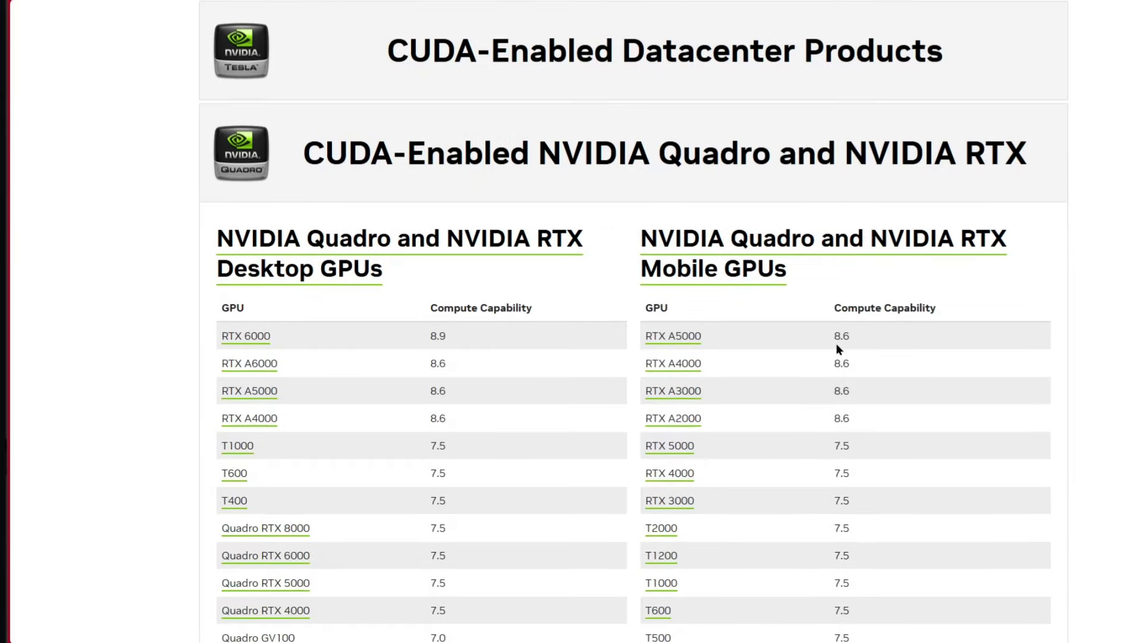
{"action": "scroll", "coordinate": [1007, 435], "scroll_direction": "down", "scroll_amount": 3}
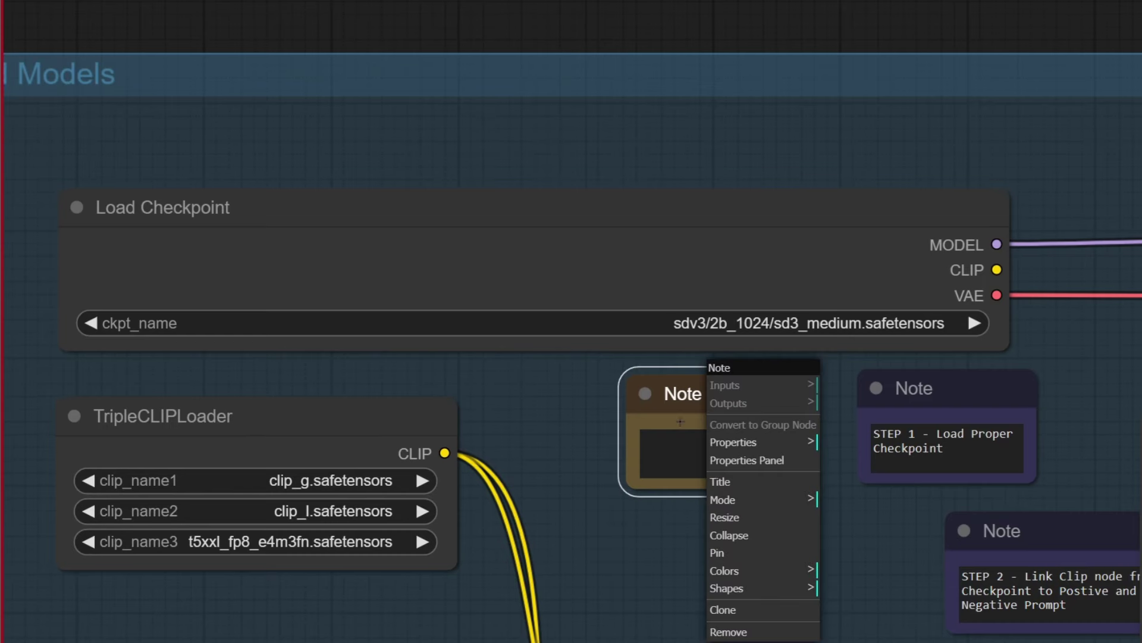
- Colour the empty Note node beside Load Checkpoint red, then delete it
{"action": "left_click", "coordinate": [865, 589]}
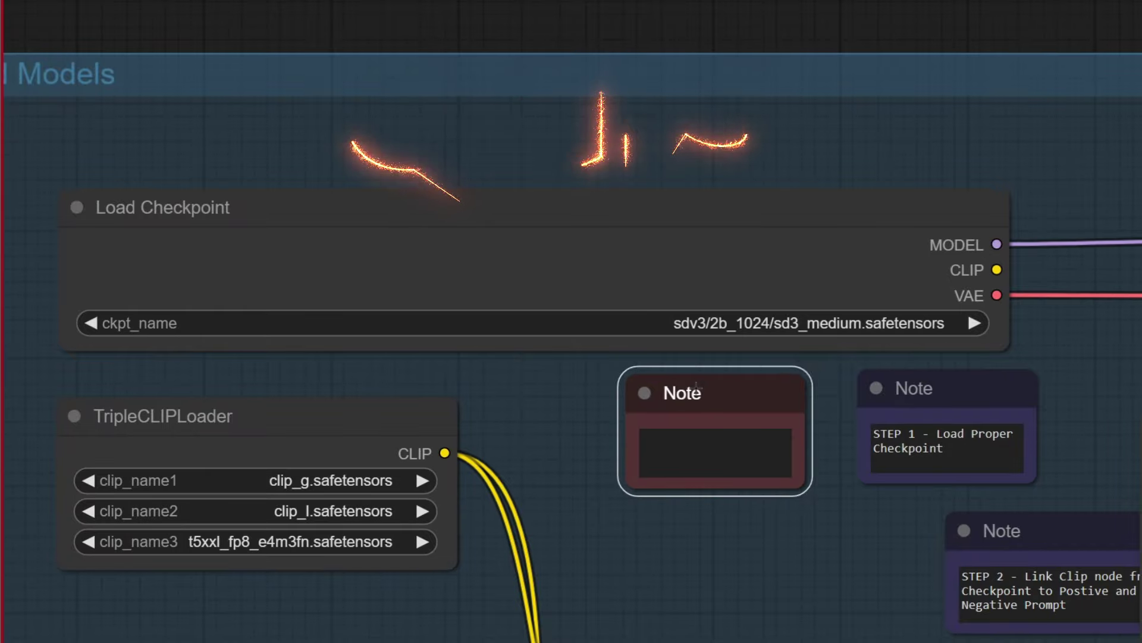
{"action": "key", "text": "Delete"}
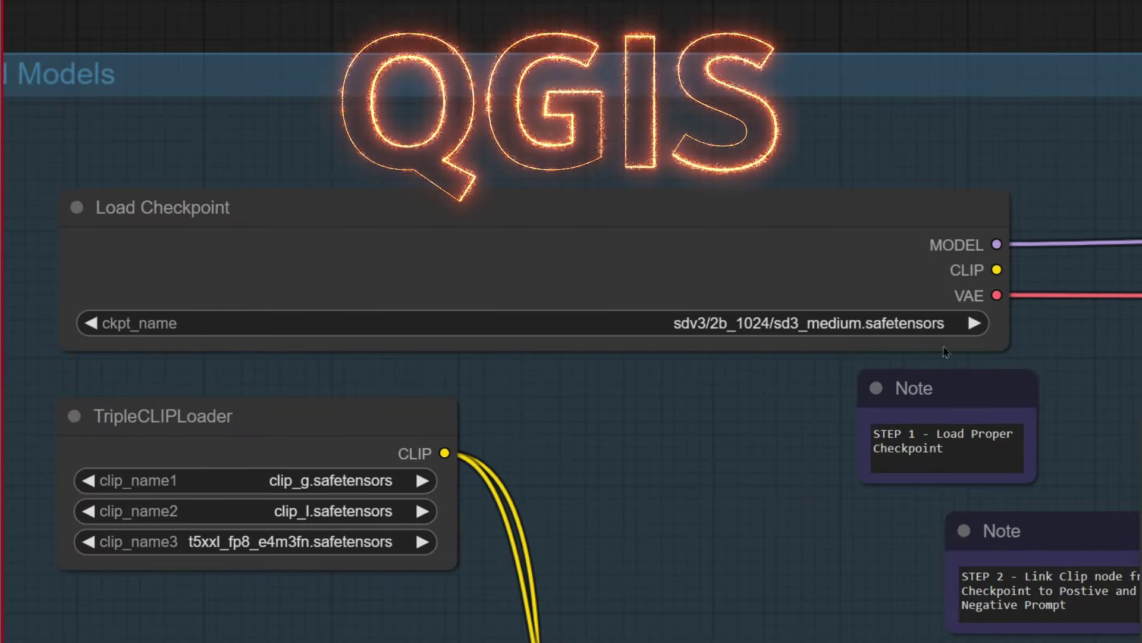
{"action": "scroll", "coordinate": [1113, 268], "scroll_direction": "down", "scroll_amount": 2}
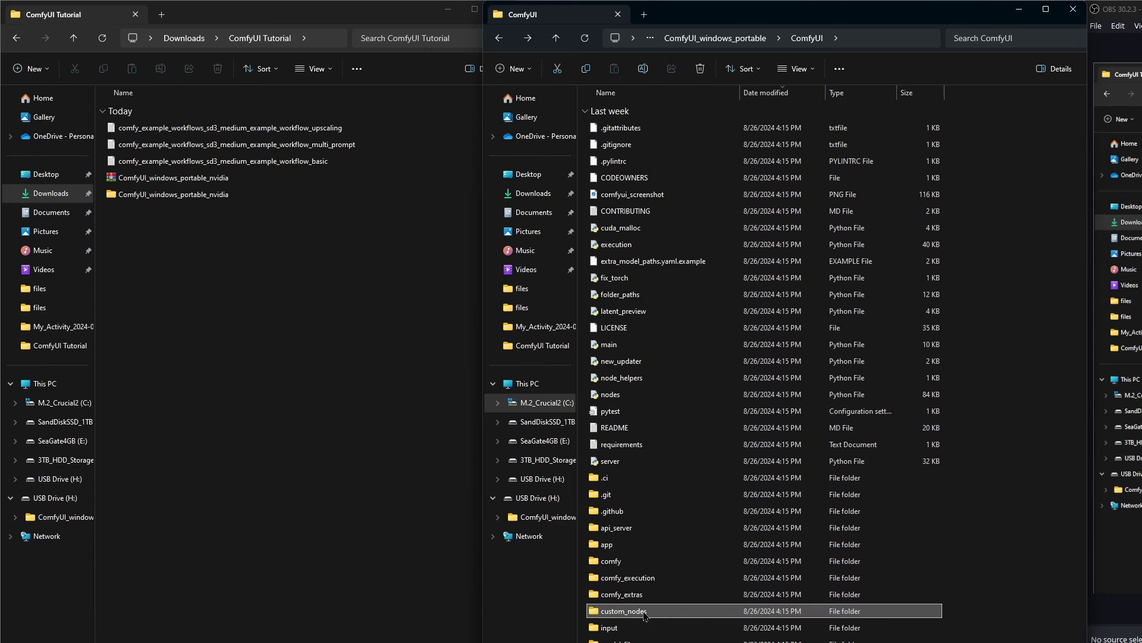
- Open the custom_nodes folder inside ComfyUI_windows_portable > ComfyUI
{"action": "double_click", "coordinate": [623, 611]}
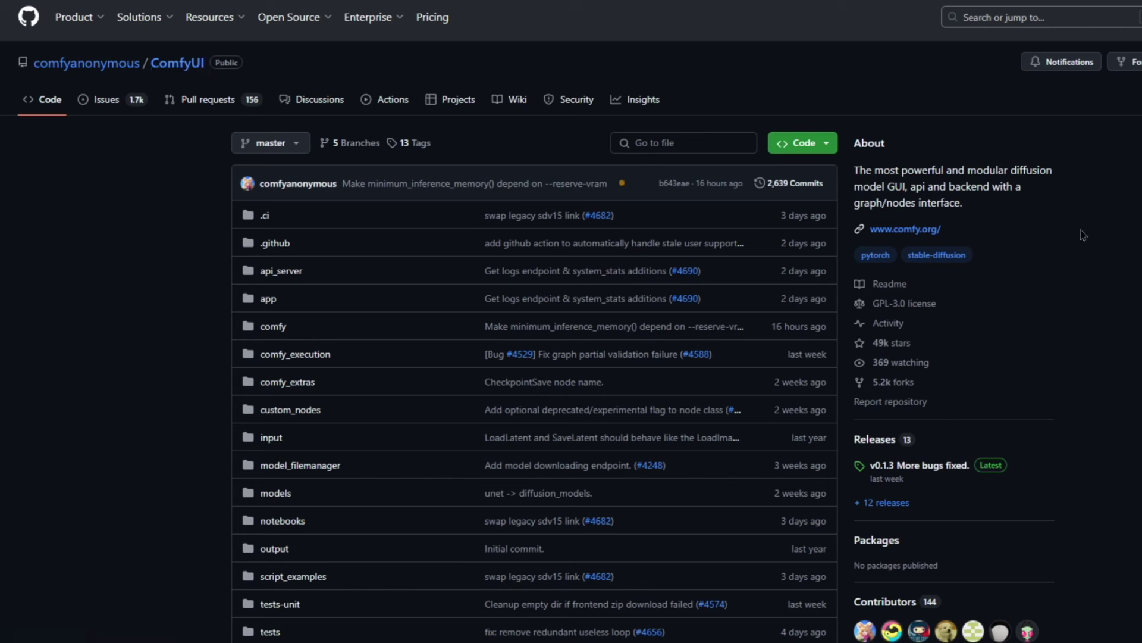
- Download ComfyUI_windows_portable_nvidia.7z via the README's direct link, then go to the 7-Zip download page
{"action": "scroll", "coordinate": [1099, 234], "scroll_direction": "down", "scroll_amount": 15}
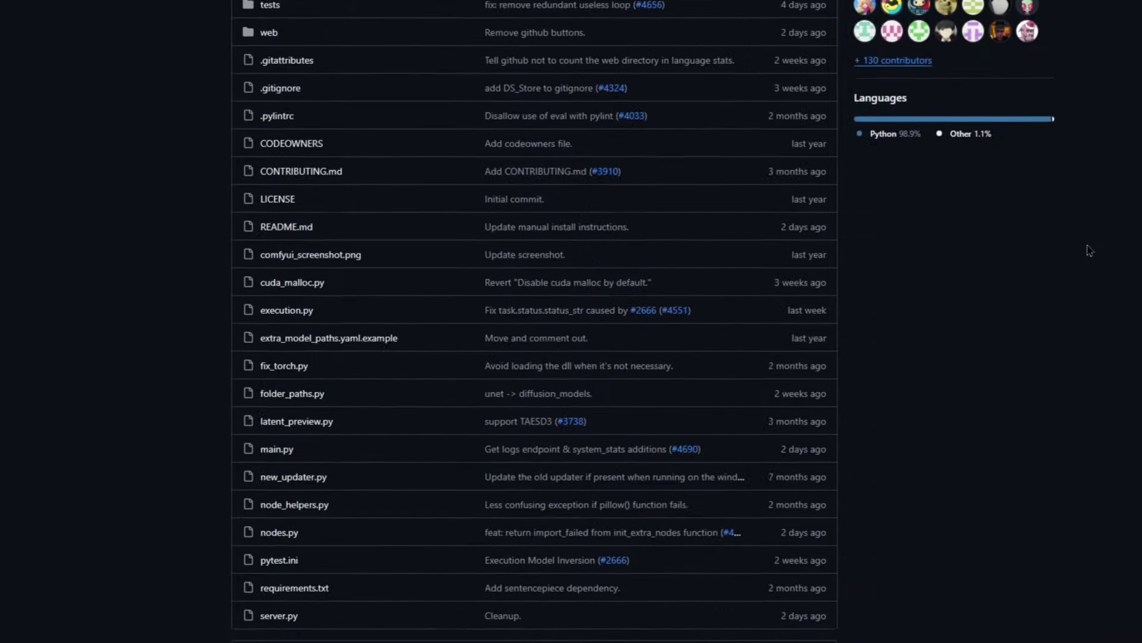
{"action": "scroll", "coordinate": [1084, 258], "scroll_direction": "down", "scroll_amount": 10}
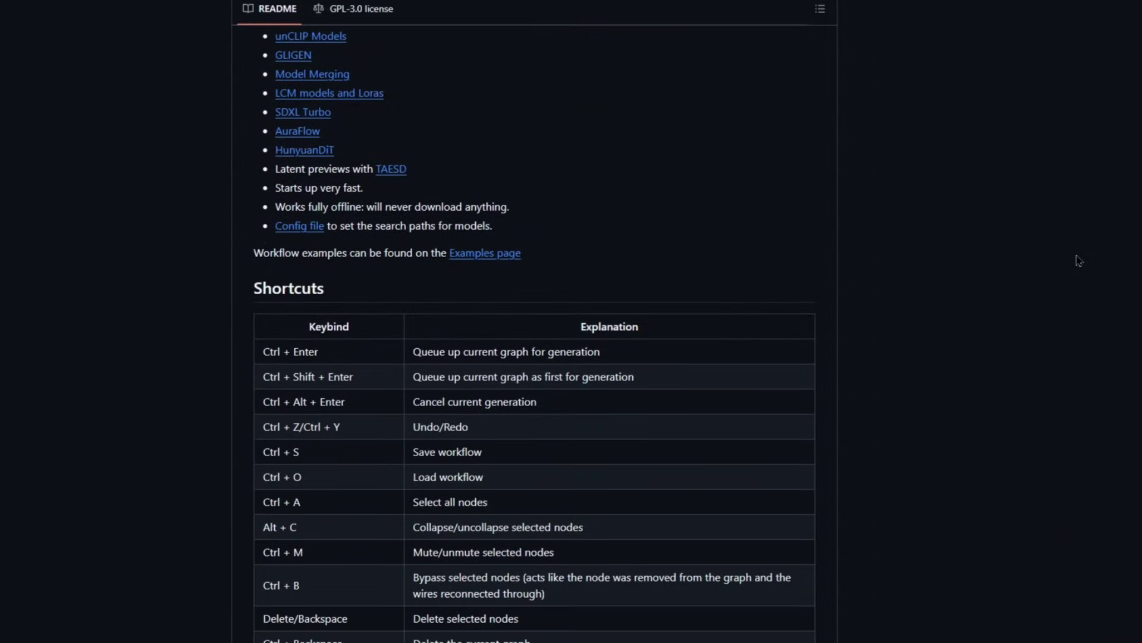
{"action": "scroll", "coordinate": [960, 268], "scroll_direction": "up", "scroll_amount": 7}
{"action": "scroll", "coordinate": [959, 269], "scroll_direction": "up", "scroll_amount": 2}
{"action": "scroll", "coordinate": [958, 275], "scroll_direction": "down", "scroll_amount": 15}
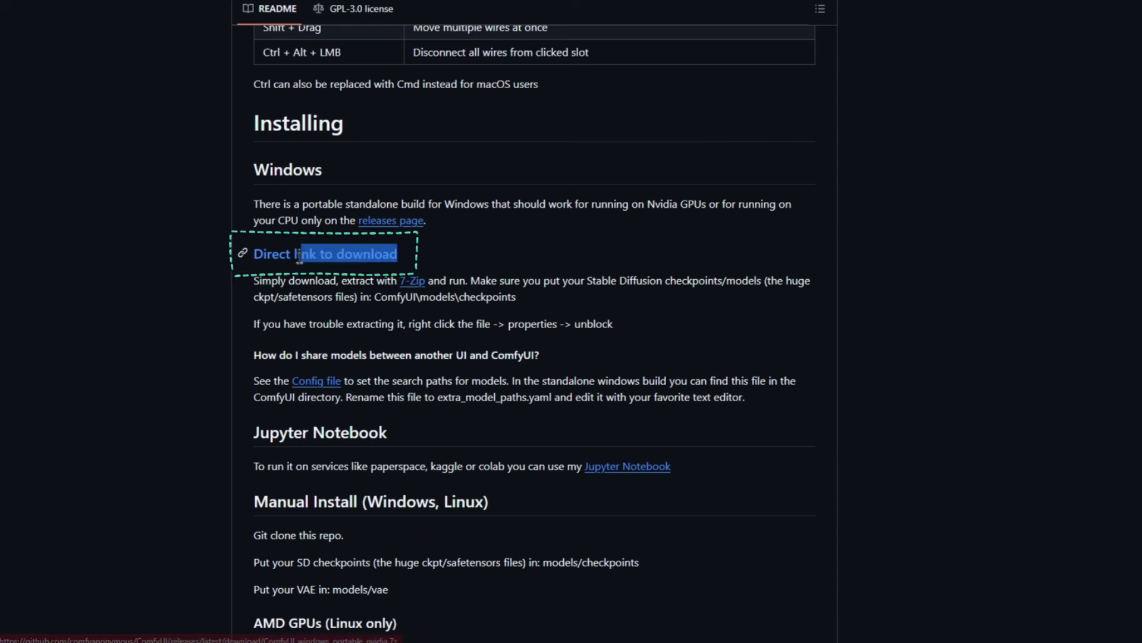
{"action": "key", "text": "ctrl+f"}
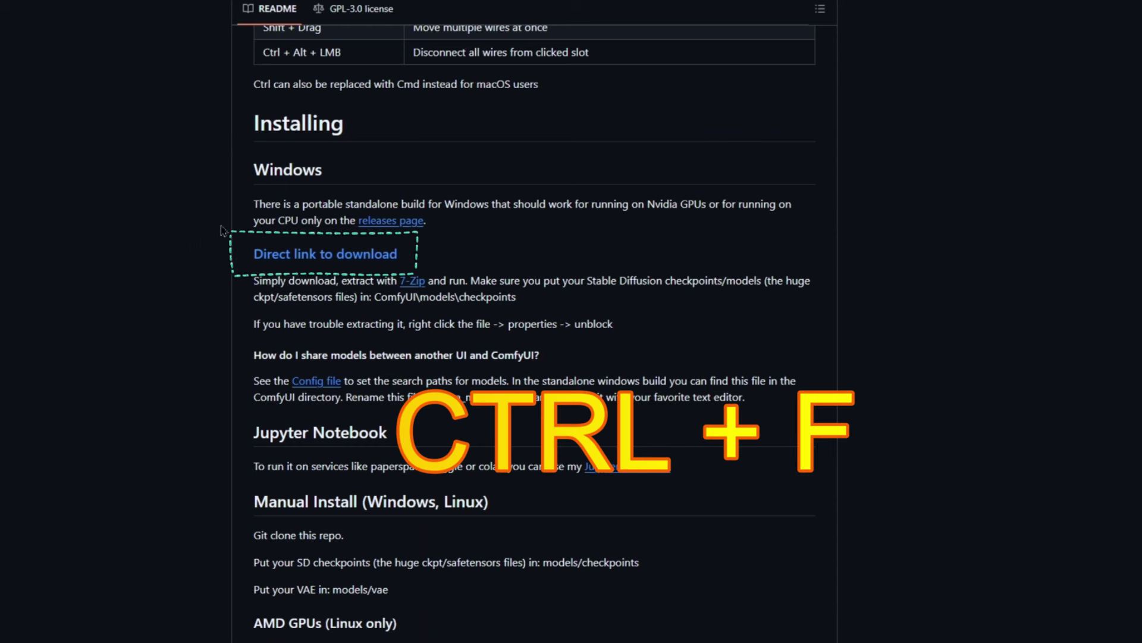
{"action": "type", "text": "dir"}
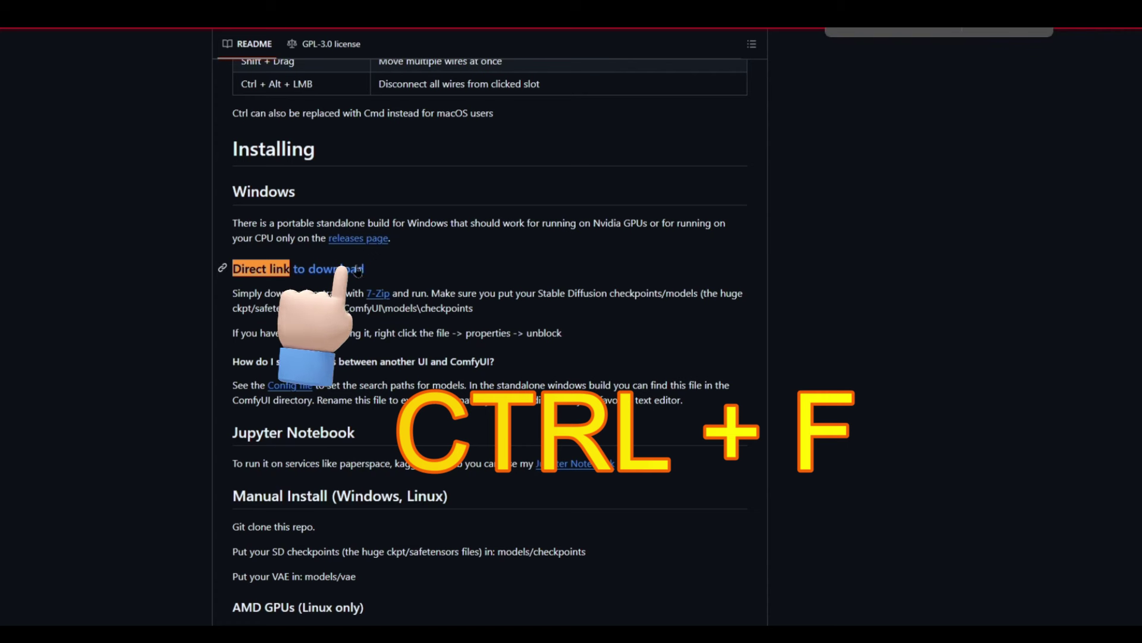
{"action": "left_click", "coordinate": [357, 270]}
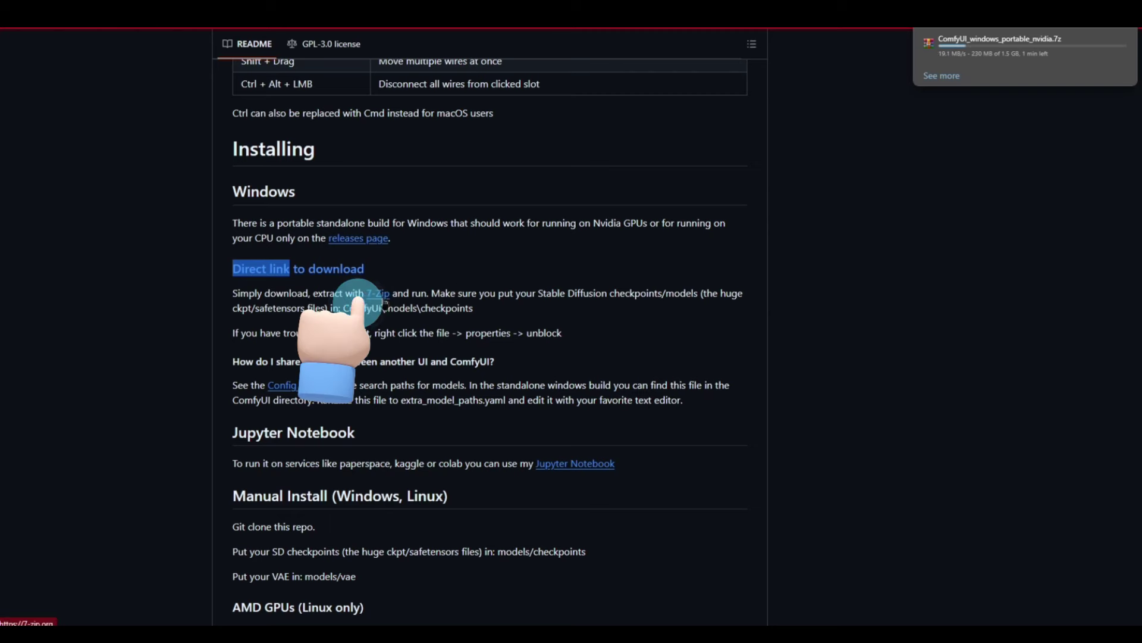
{"action": "left_click", "coordinate": [381, 293]}
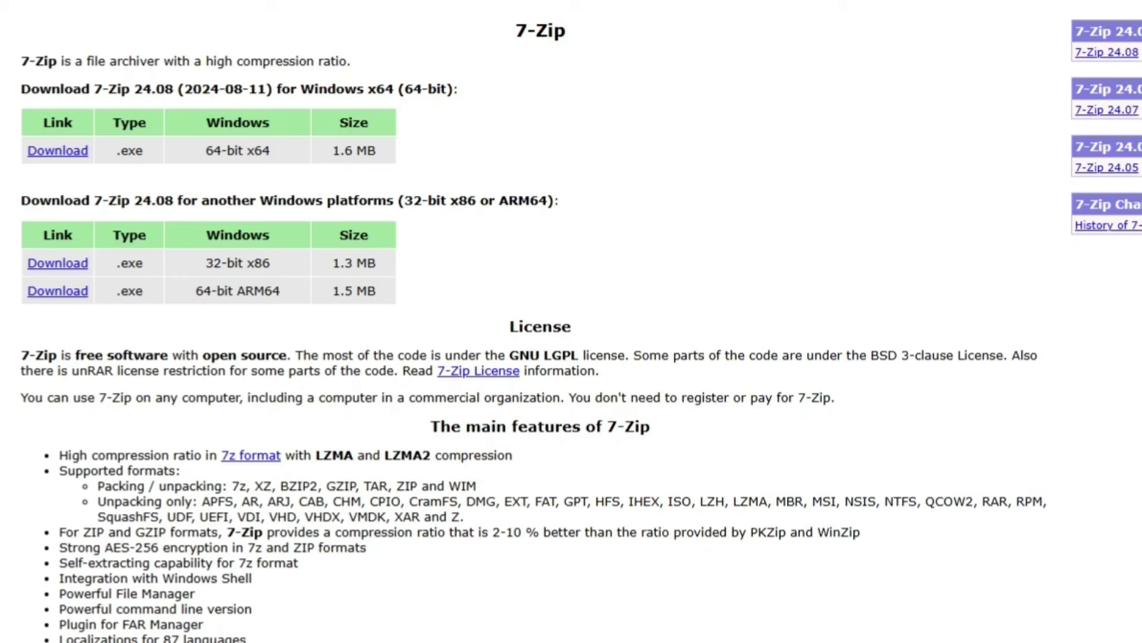
- Extract the downloaded ComfyUI archive into its own folder with WinRAR
{"action": "key", "text": "alt+Tab"}
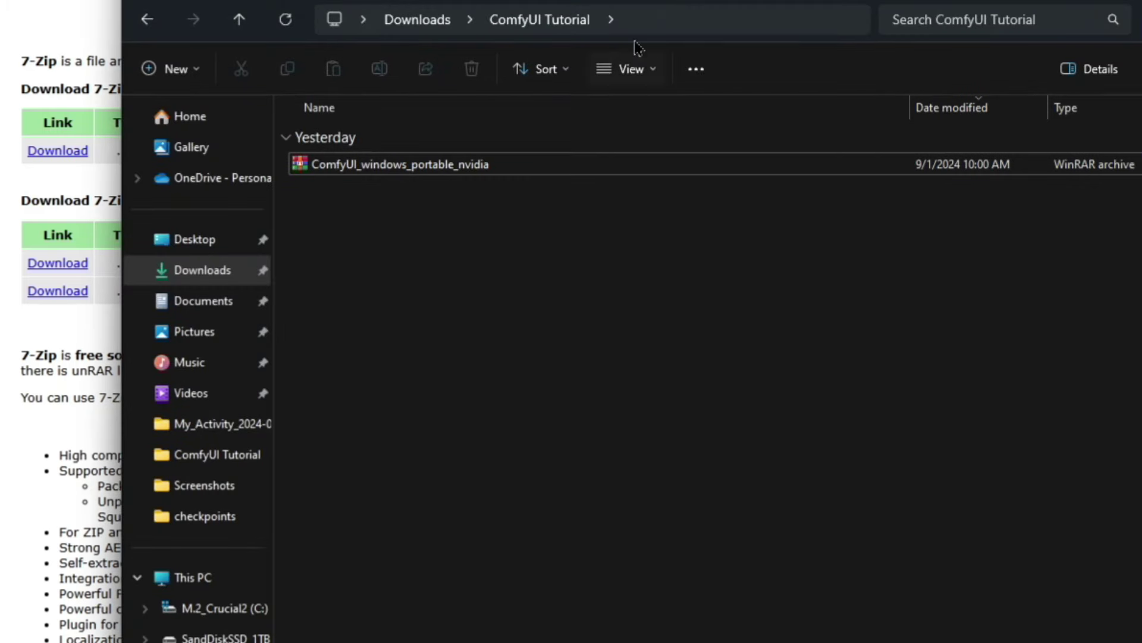
{"action": "left_click", "coordinate": [396, 168]}
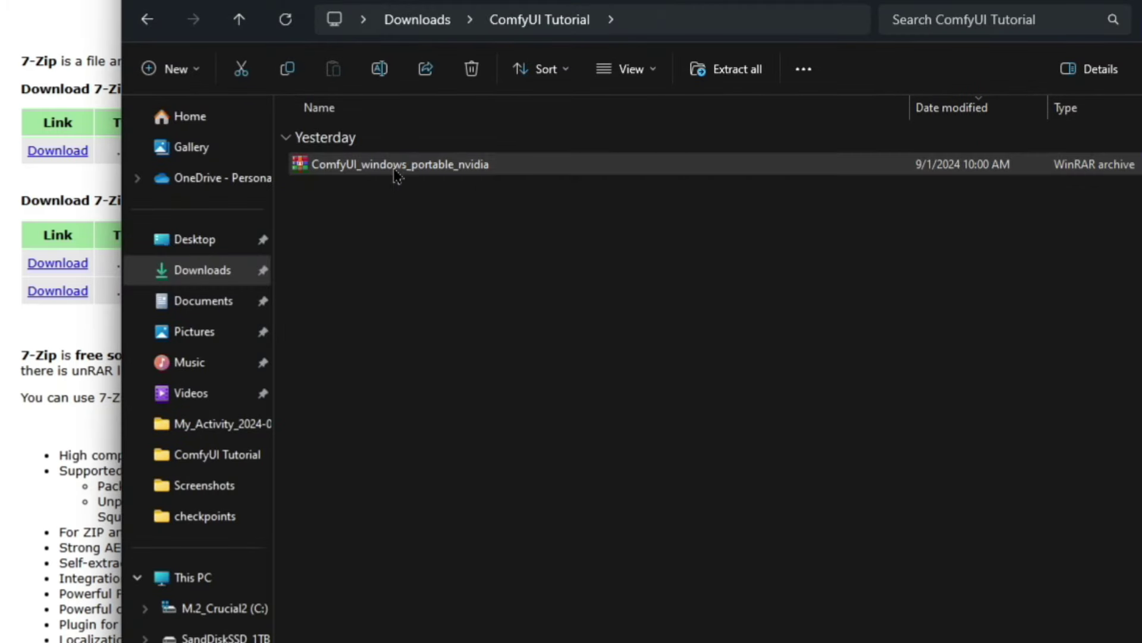
{"action": "right_click", "coordinate": [395, 168]}
{"action": "mouse_move", "coordinate": [467, 524]}
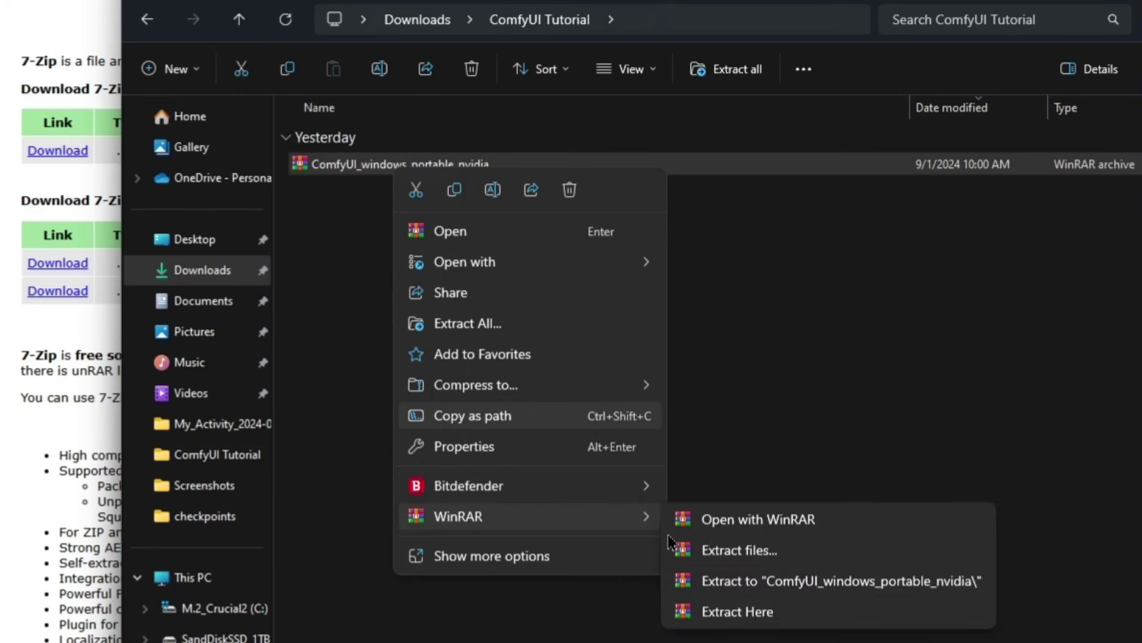
{"action": "left_click", "coordinate": [766, 582]}
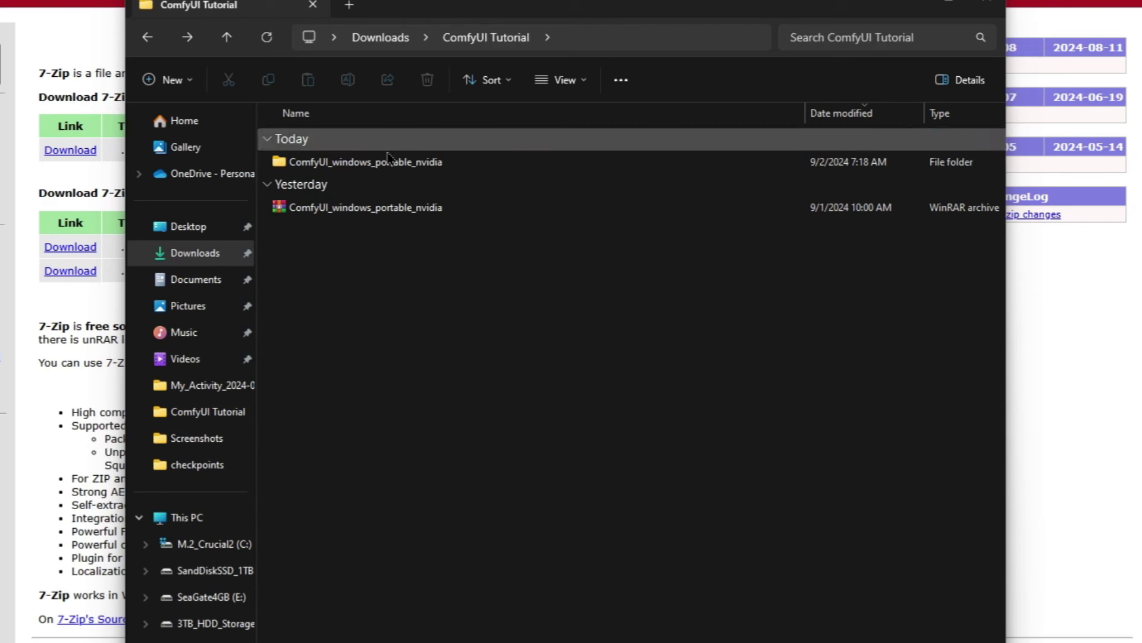
- Launch run_nvidia_gpu from the extracted ComfyUI_windows_portable folder
{"action": "double_click", "coordinate": [421, 164]}
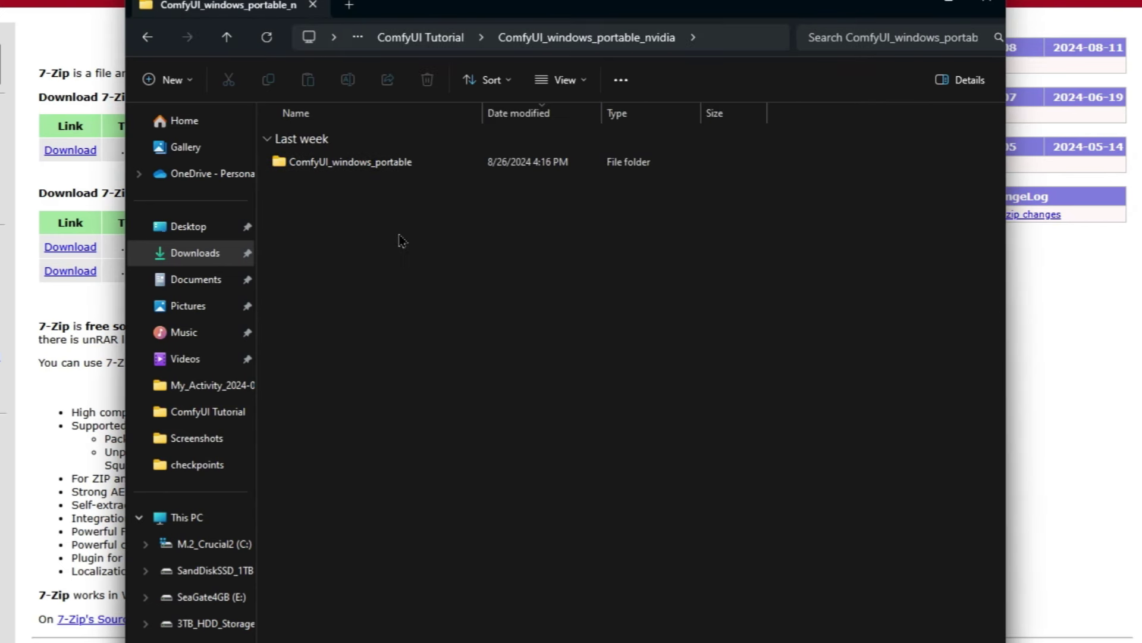
{"action": "double_click", "coordinate": [397, 170]}
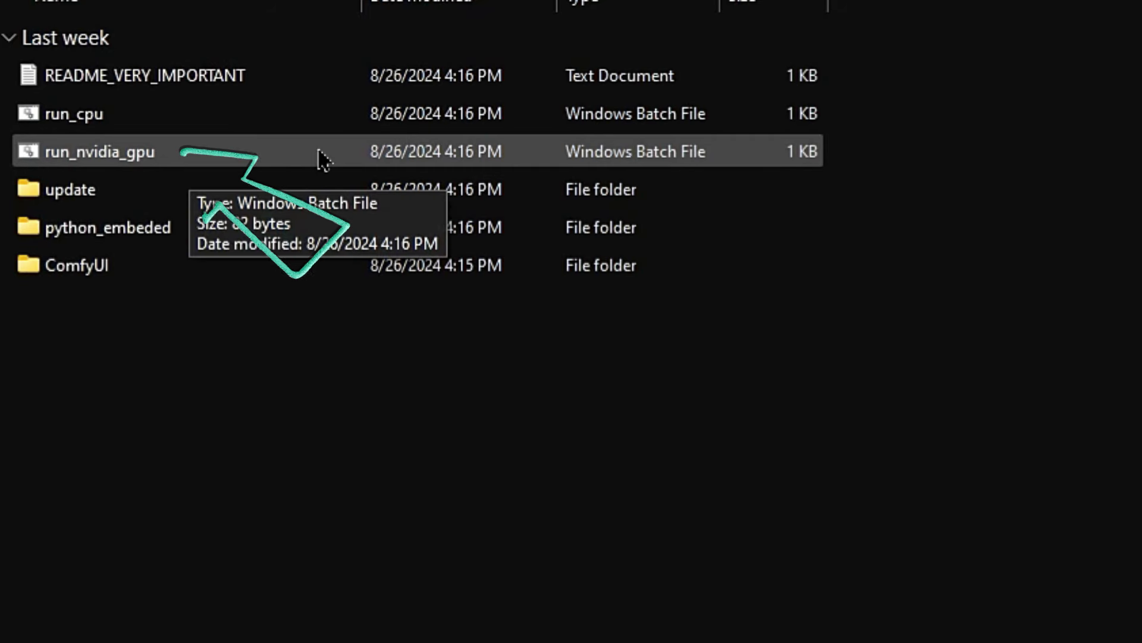
{"action": "double_click", "coordinate": [395, 160]}
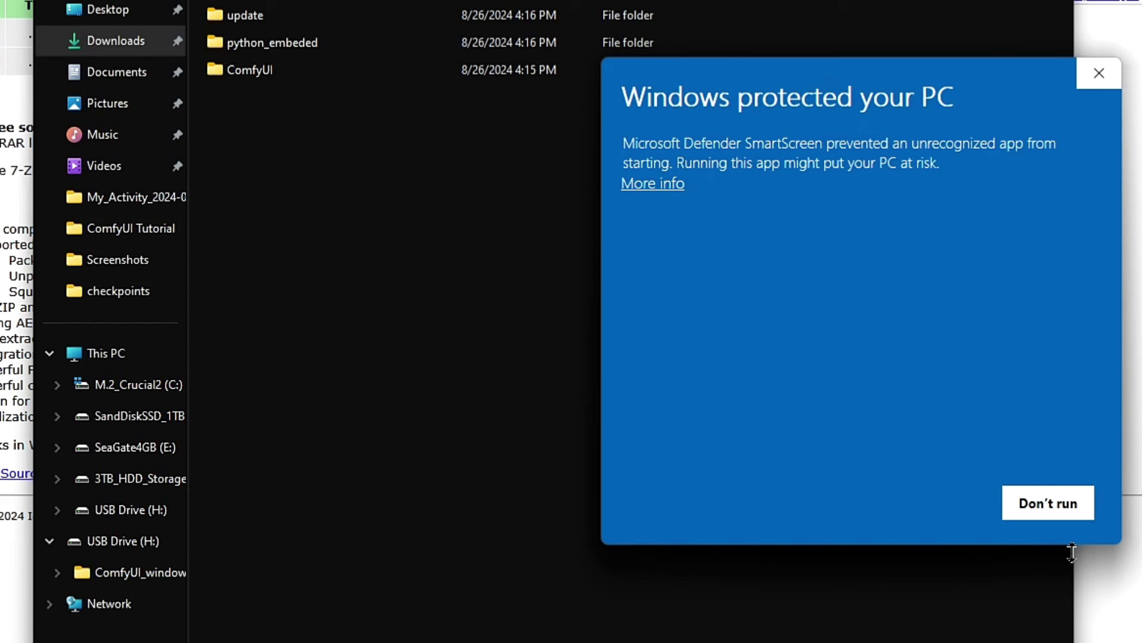
- Allow run_nvidia_gpu.bat past the SmartScreen warning using More info and Run anyway
{"action": "left_click", "coordinate": [659, 184]}
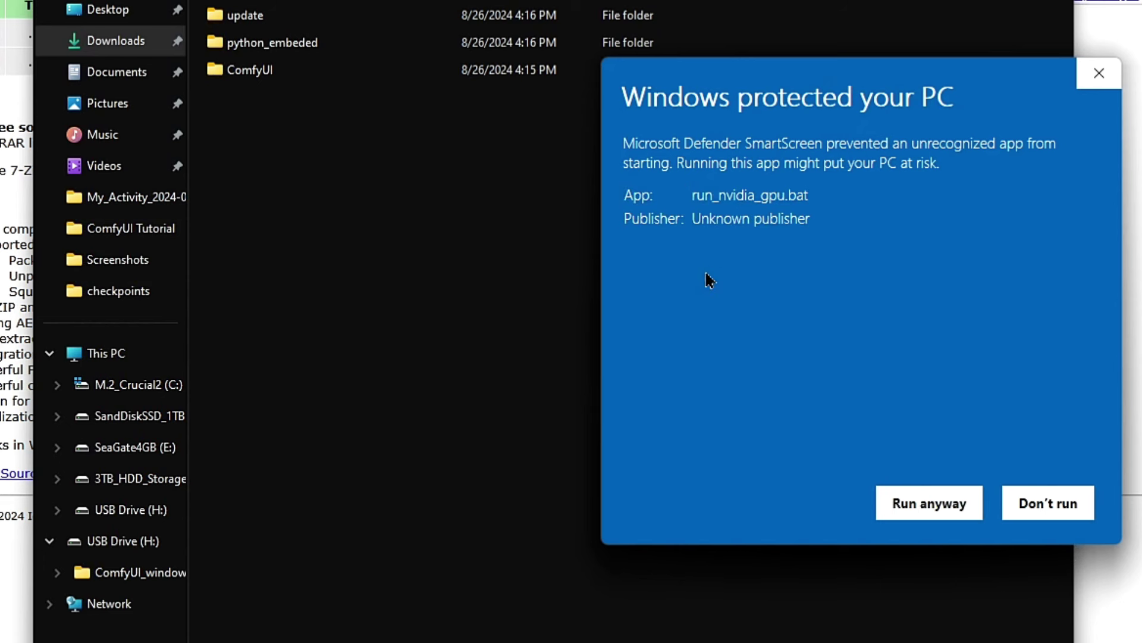
{"action": "left_click", "coordinate": [951, 512]}
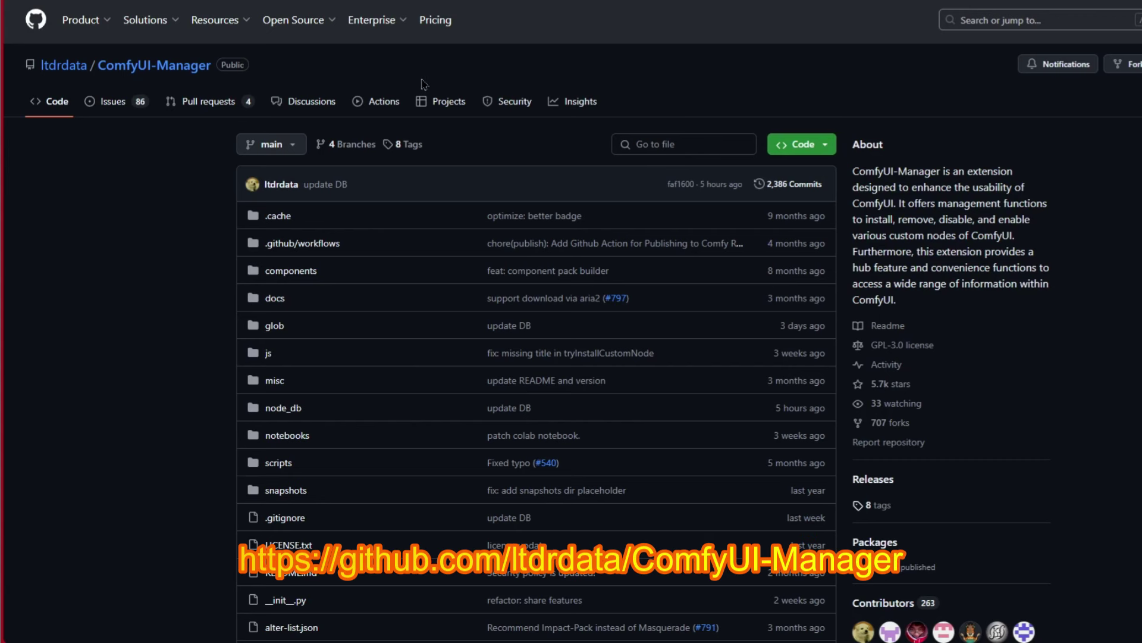
- Download the ComfyUI-Manager repository as a ZIP from the green Code menu
{"action": "left_click", "coordinate": [816, 146]}
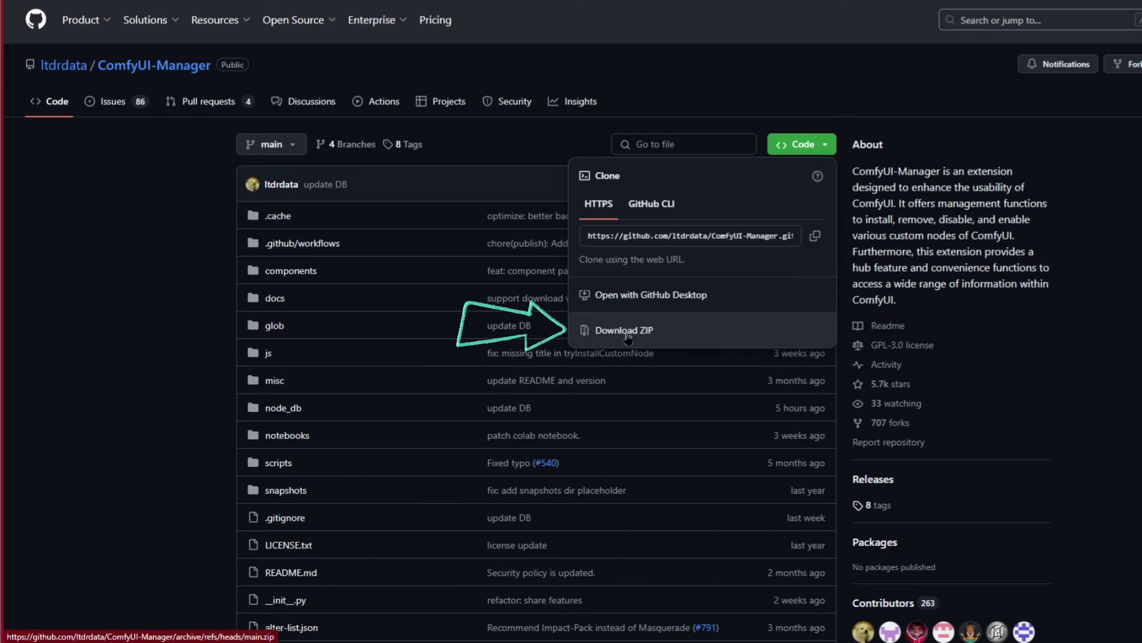
{"action": "left_click", "coordinate": [677, 334]}
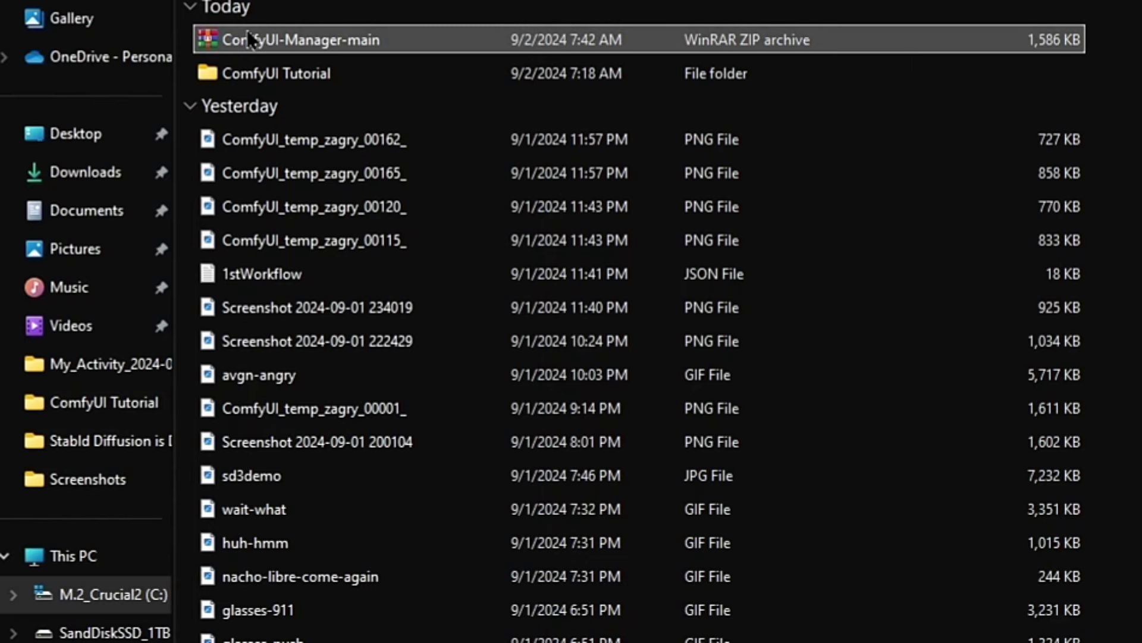
- Extract the ComfyUI-Manager-main archive into ComfyUI\custom_nodes
{"action": "right_click", "coordinate": [247, 31]}
{"action": "key", "text": "Escape"}
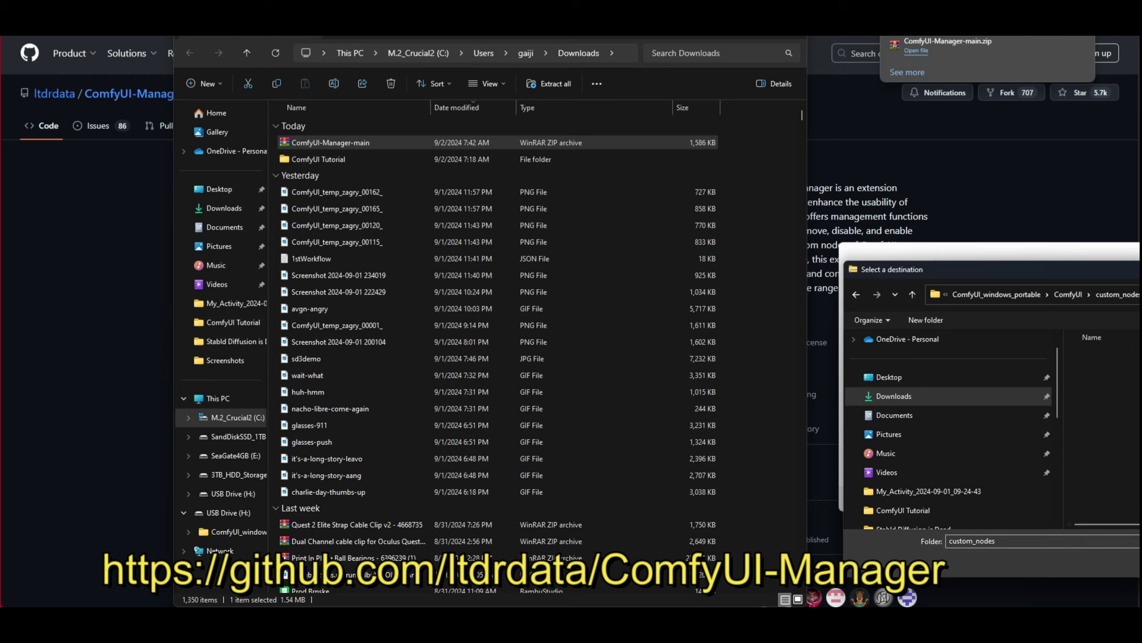
{"action": "key", "text": "Return"}
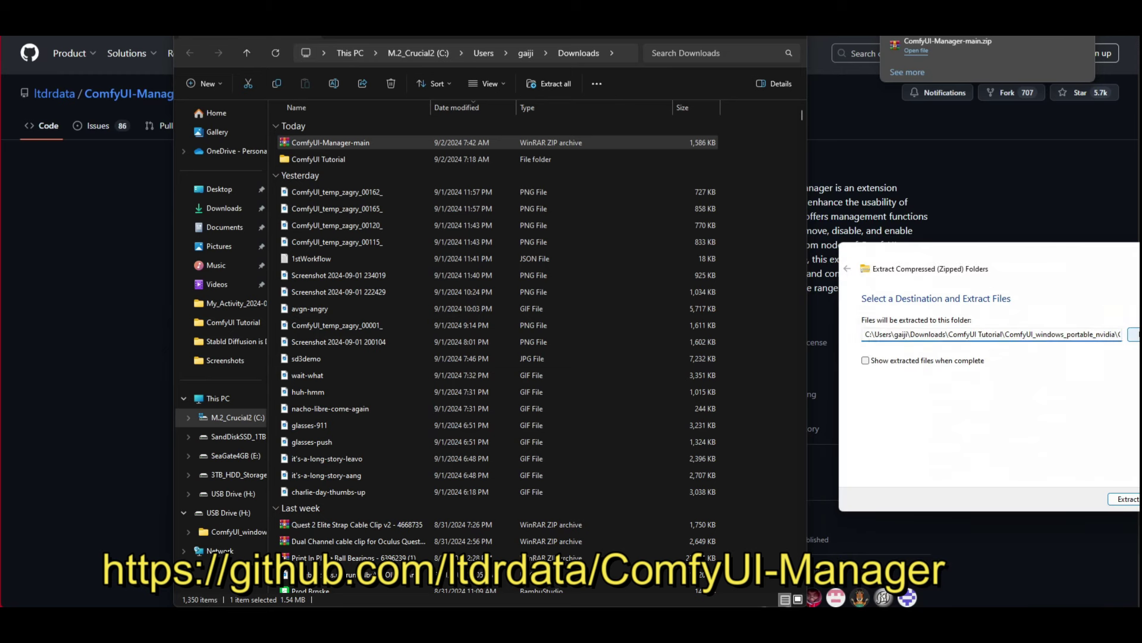
{"action": "left_click", "coordinate": [1133, 498]}
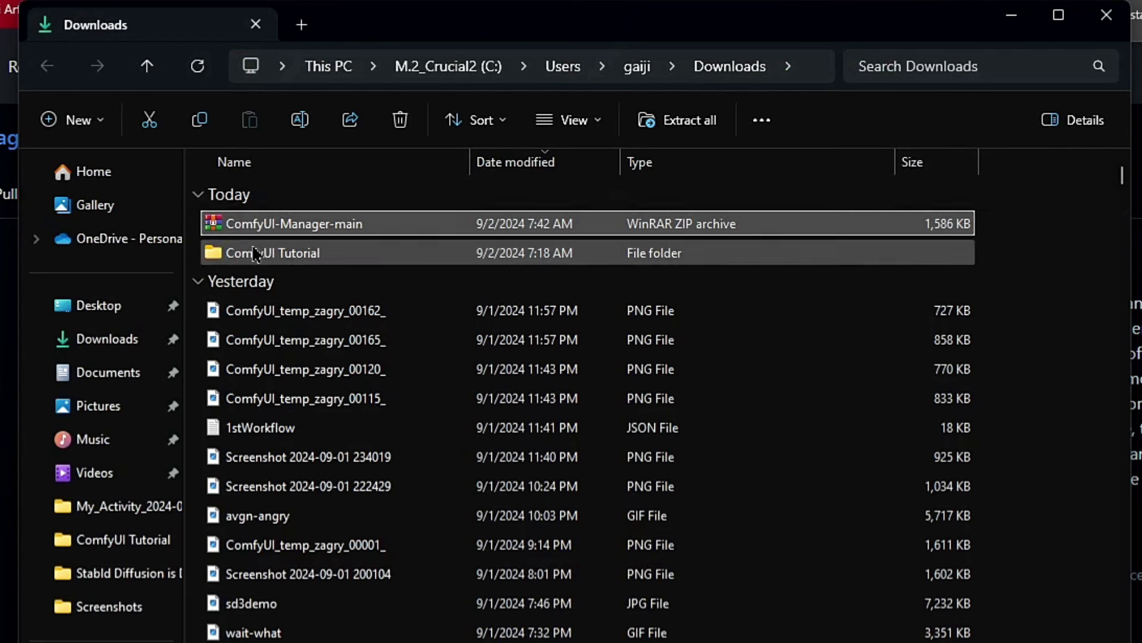
- Browse ComfyUI Tutorial > ComfyUI_windows_portable > ComfyUI > custom_nodes to confirm the extracted folder
{"action": "double_click", "coordinate": [308, 159]}
{"action": "double_click", "coordinate": [298, 234]}
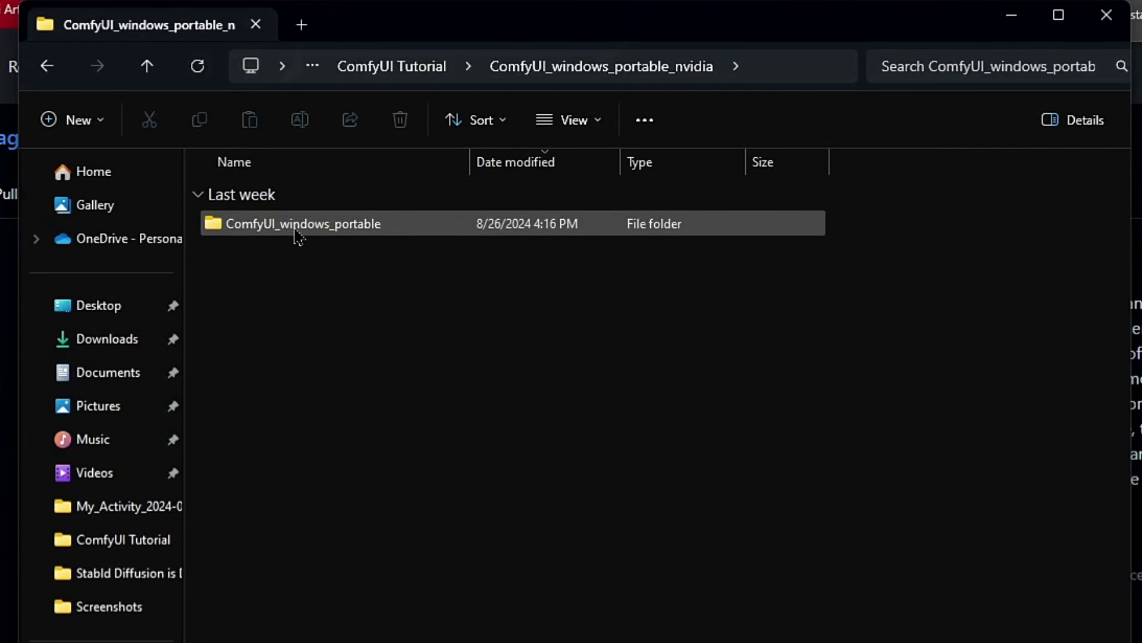
{"action": "double_click", "coordinate": [296, 234]}
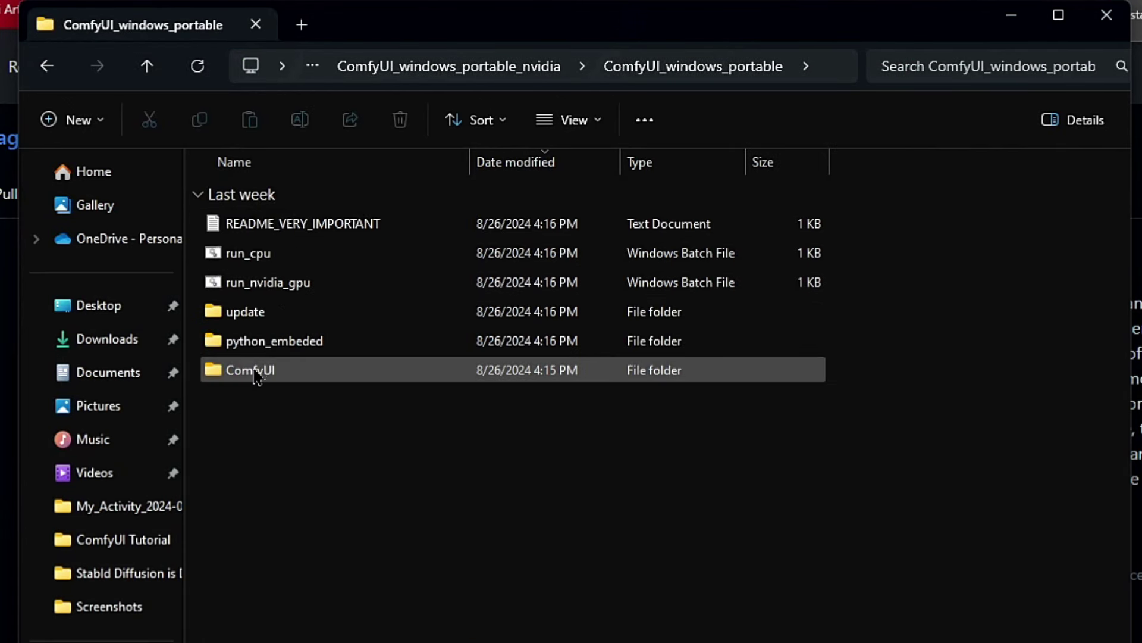
{"action": "double_click", "coordinate": [255, 375]}
{"action": "scroll", "coordinate": [365, 324], "scroll_direction": "down", "scroll_amount": 5}
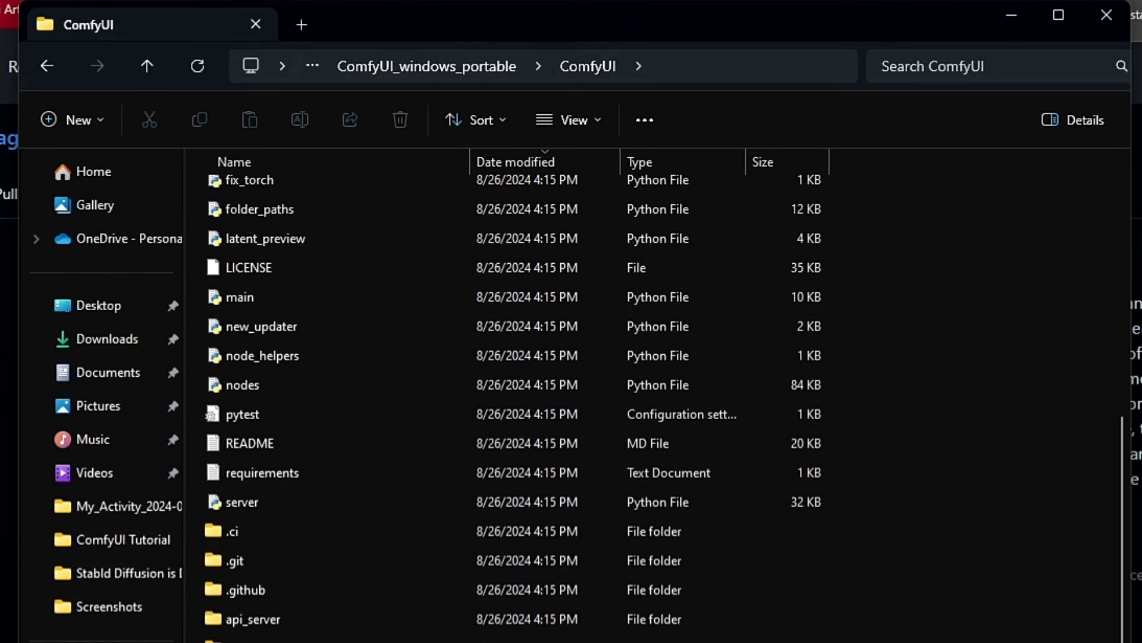
{"action": "scroll", "coordinate": [298, 516], "scroll_direction": "up", "scroll_amount": 5}
{"action": "double_click", "coordinate": [275, 222]}
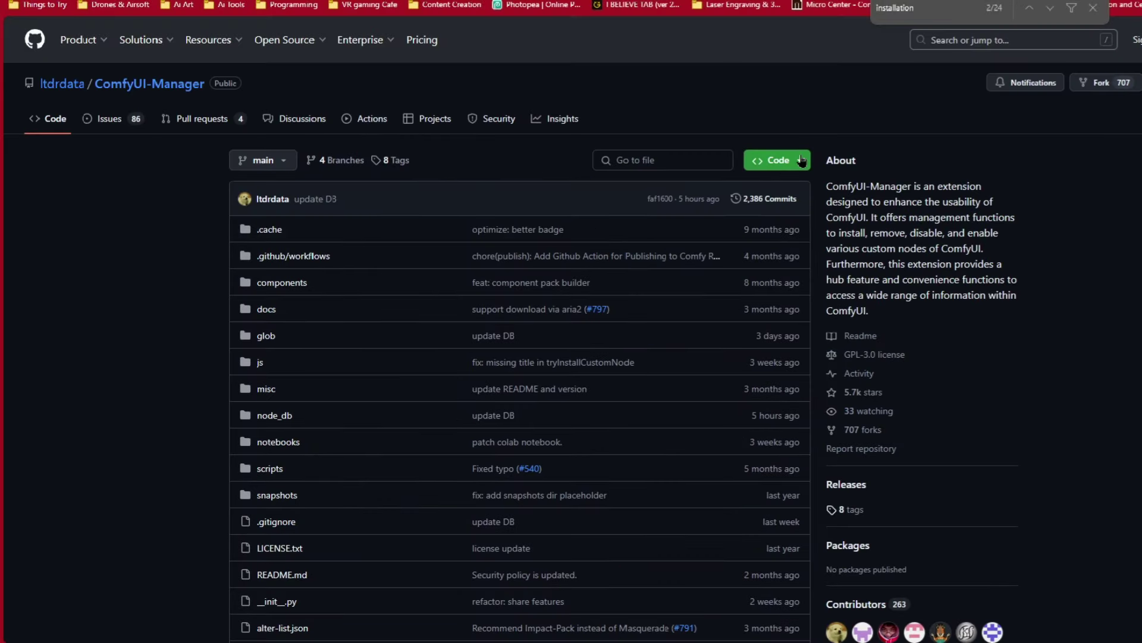
- Copy the ComfyUI-Manager HTTPS clone URL from GitHub's Code menu
{"action": "left_click", "coordinate": [802, 161]}
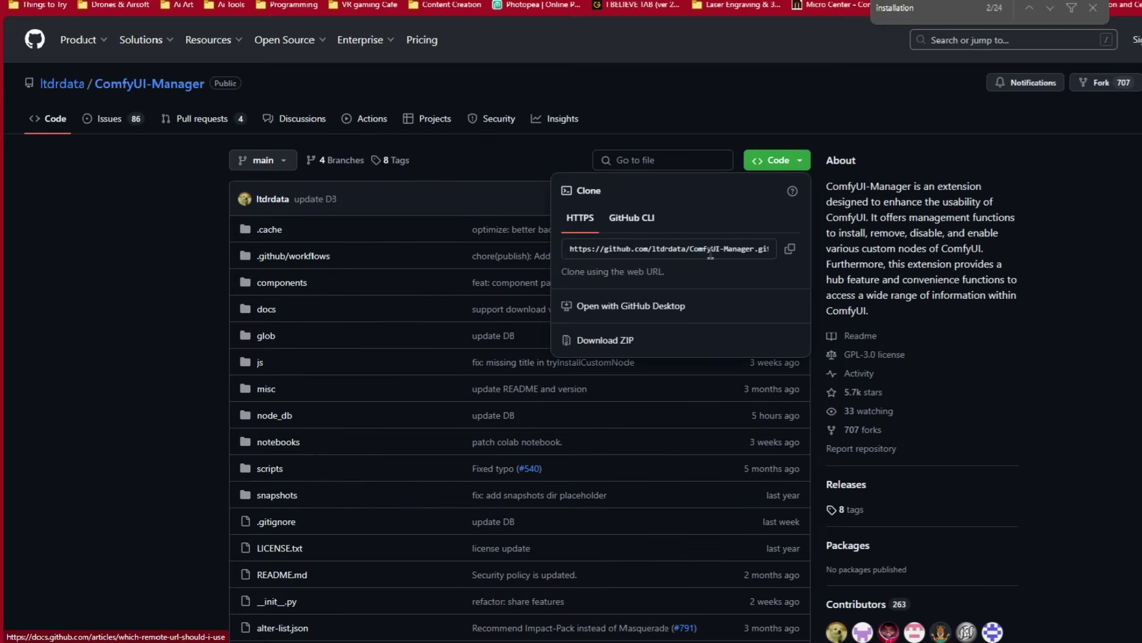
{"action": "left_click", "coordinate": [789, 249]}
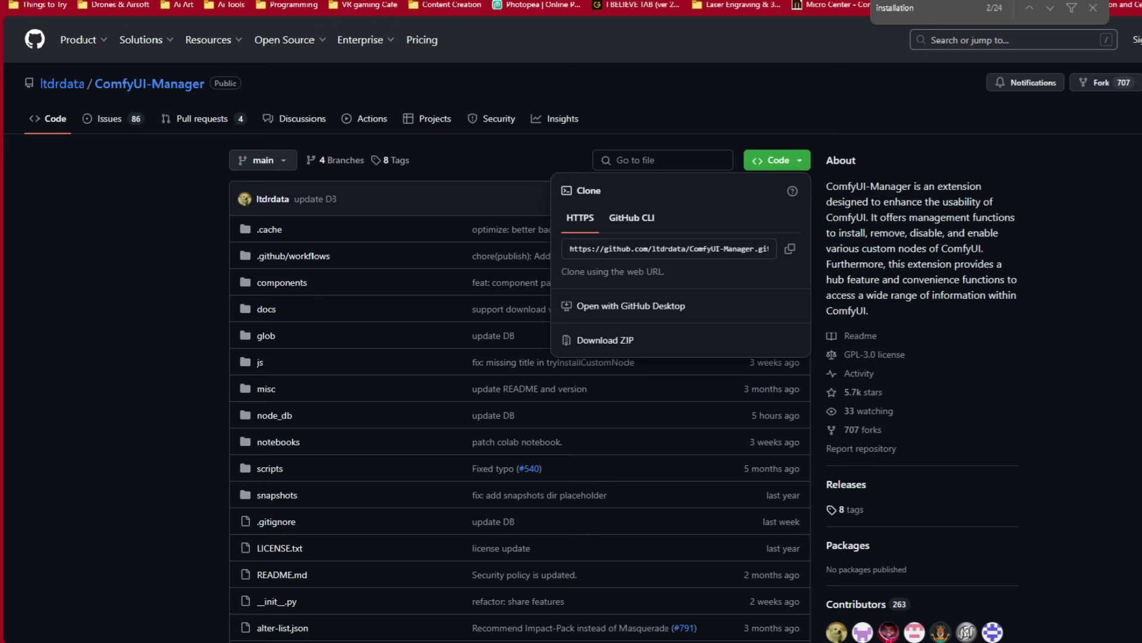
{"action": "key", "text": "alt+Tab"}
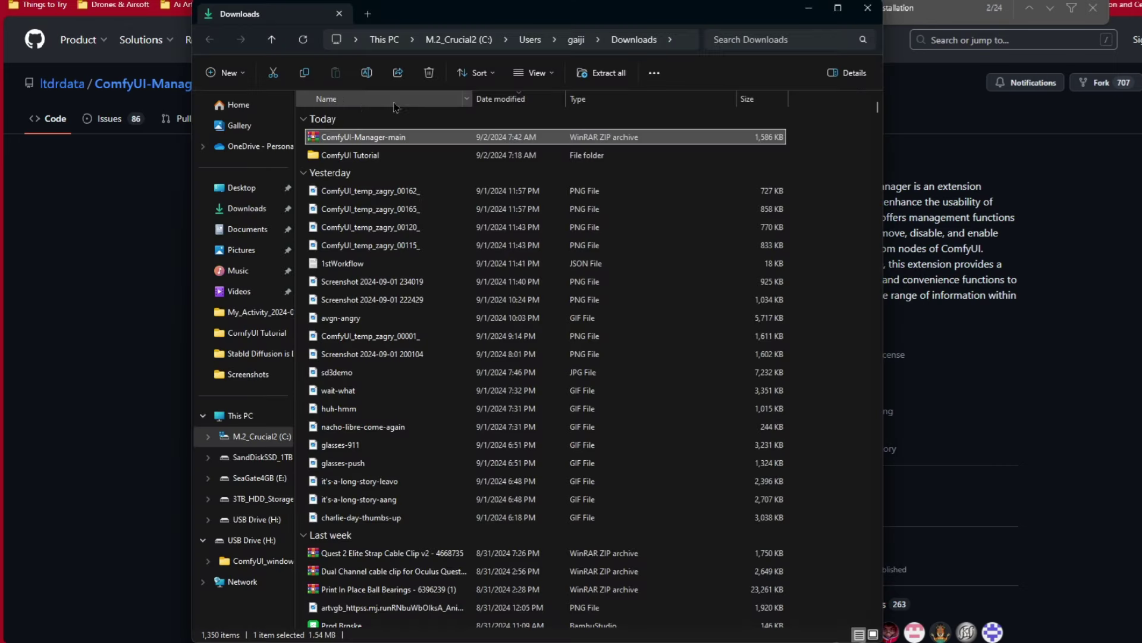
- Go through ComfyUI Tutorial, the portable folders and ComfyUI into custom_nodes, then select the address-bar path
{"action": "double_click", "coordinate": [339, 155]}
{"action": "double_click", "coordinate": [364, 141]}
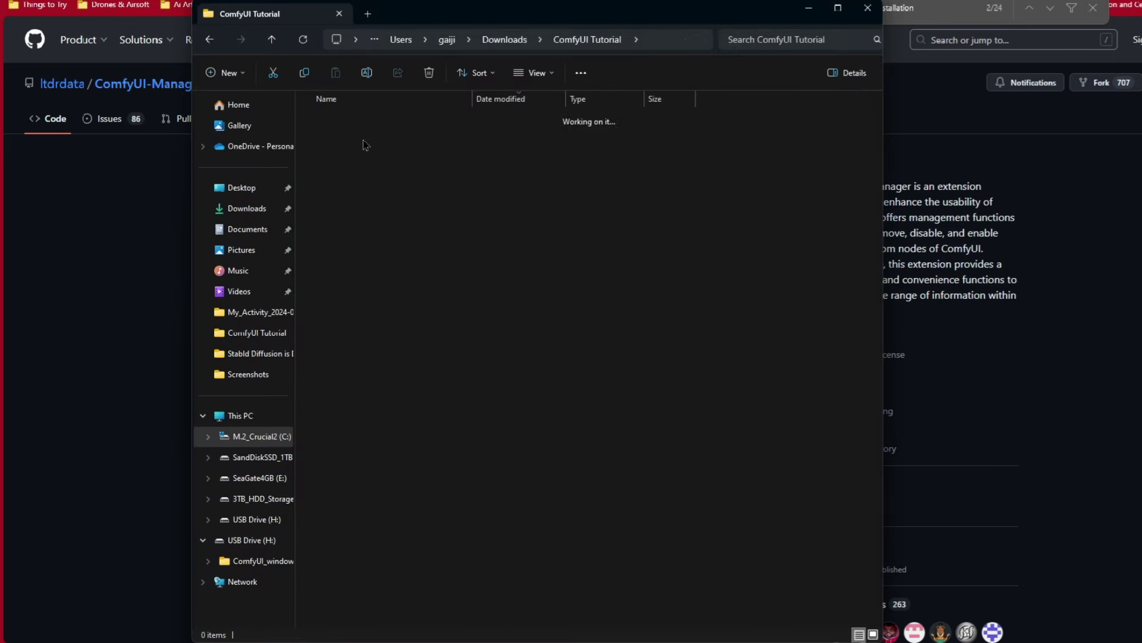
{"action": "double_click", "coordinate": [365, 142]}
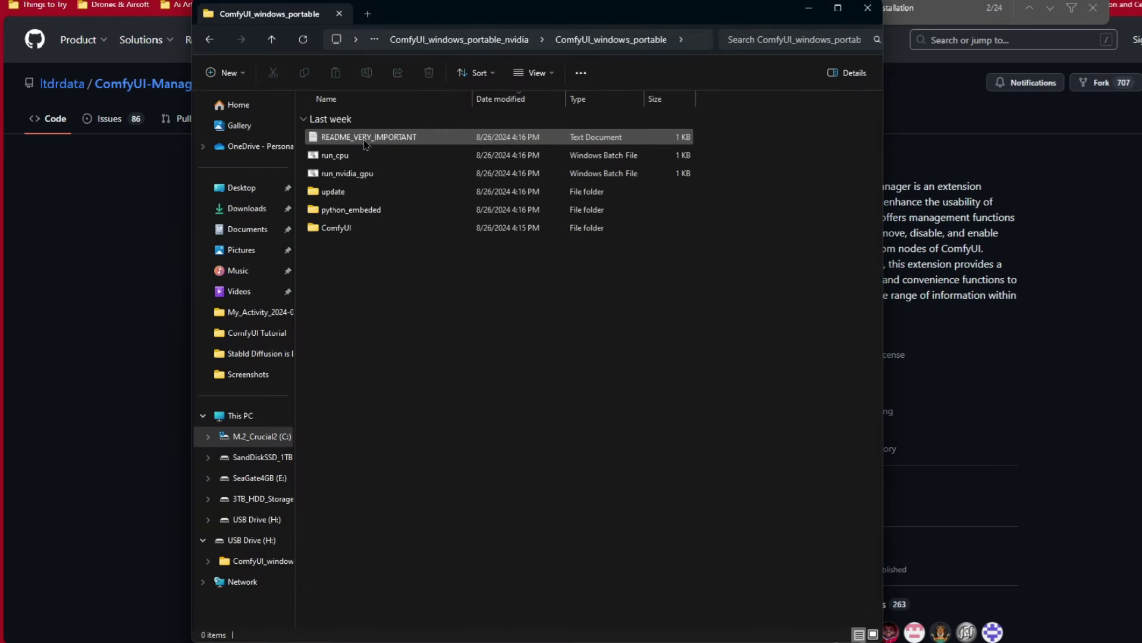
{"action": "double_click", "coordinate": [340, 230]}
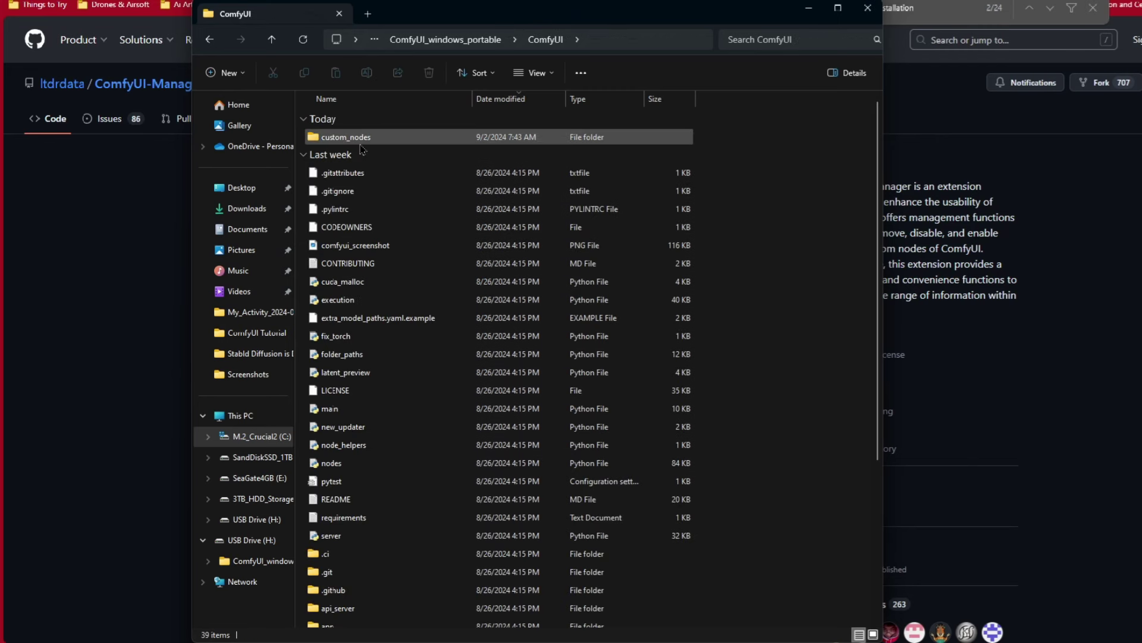
{"action": "scroll", "coordinate": [361, 148], "scroll_direction": "down", "scroll_amount": 4}
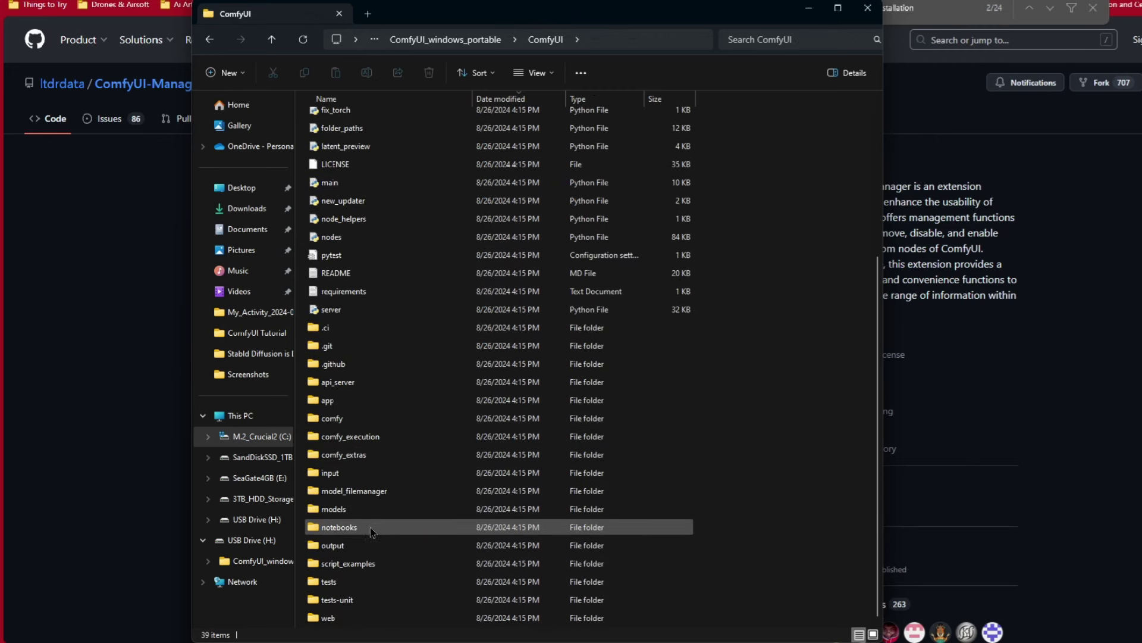
{"action": "scroll", "coordinate": [342, 250], "scroll_direction": "up", "scroll_amount": 5}
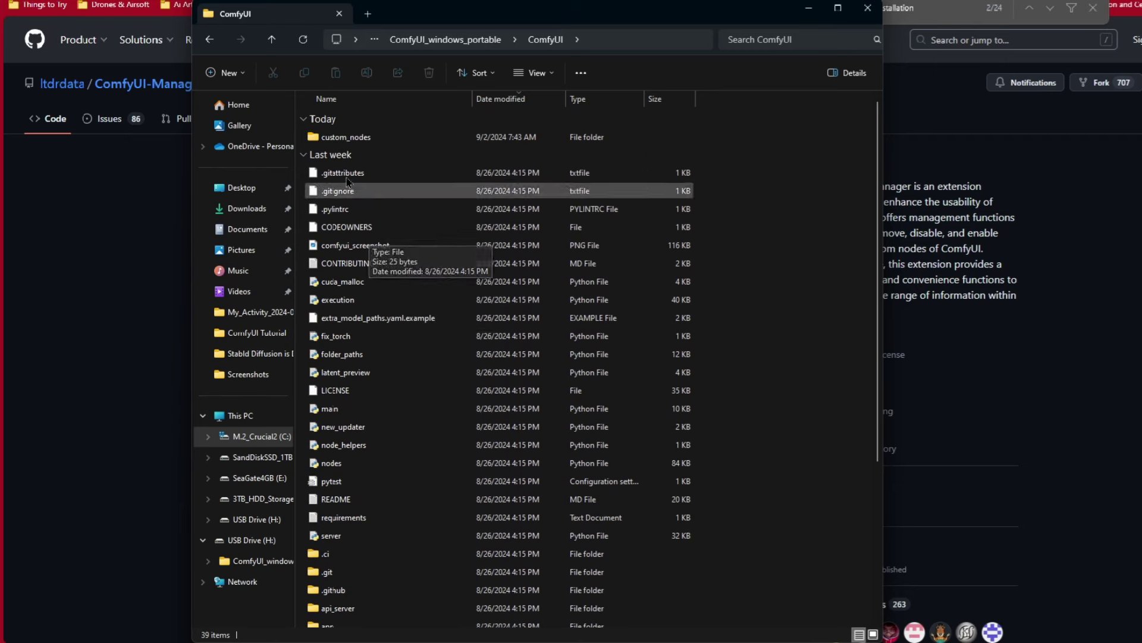
{"action": "double_click", "coordinate": [346, 137]}
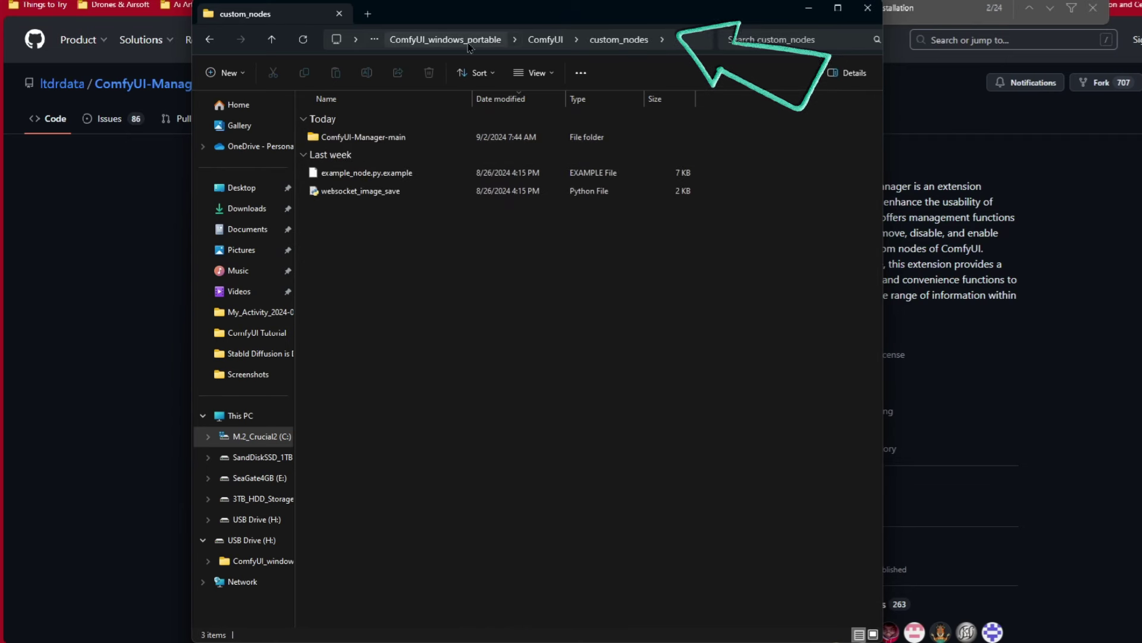
{"action": "left_click", "coordinate": [691, 40]}
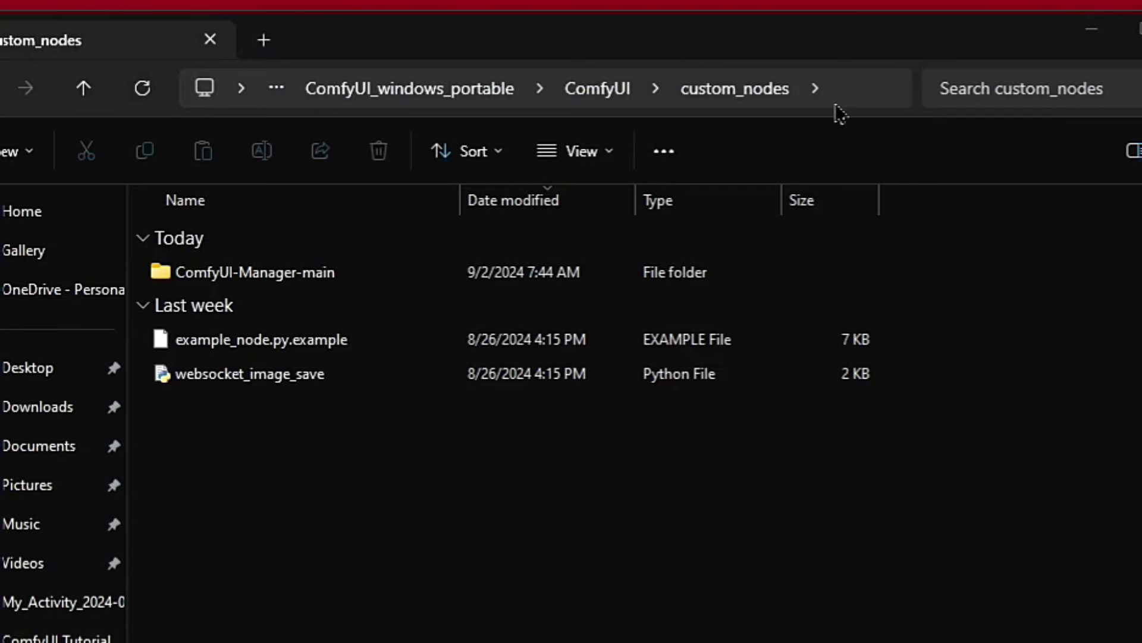
{"action": "left_click", "coordinate": [686, 40]}
- Open a Command Prompt in custom_nodes by entering cmd in the address bar
{"action": "type", "text": "cmd"}
{"action": "key", "text": "Return"}
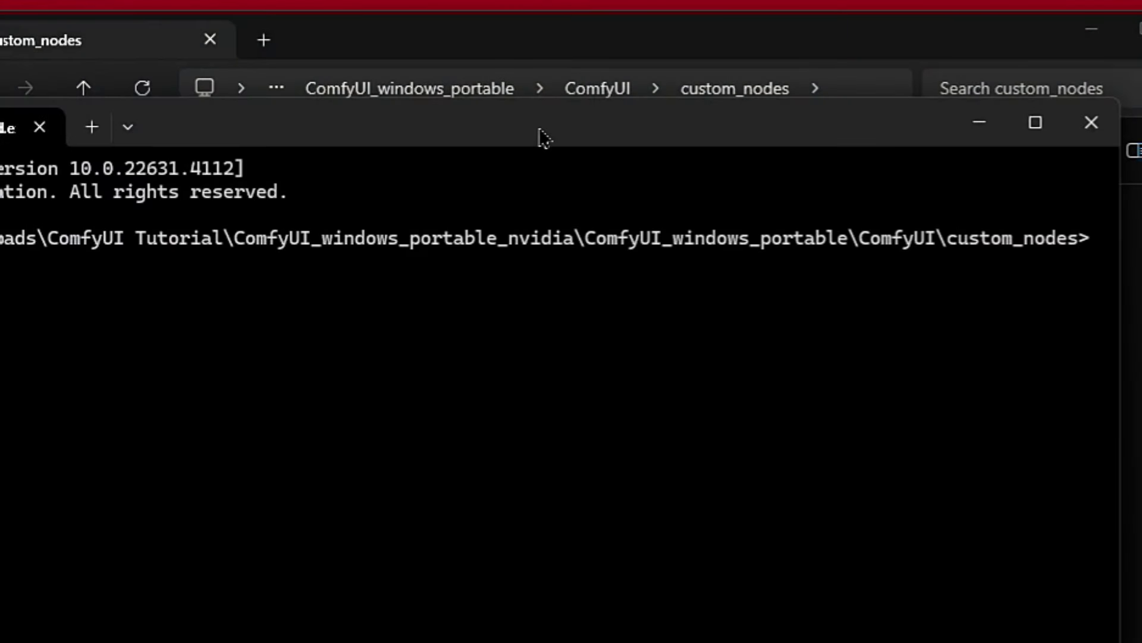
{"action": "left_click_drag", "start_coordinate": [538, 135], "coordinate": [622, 248]}
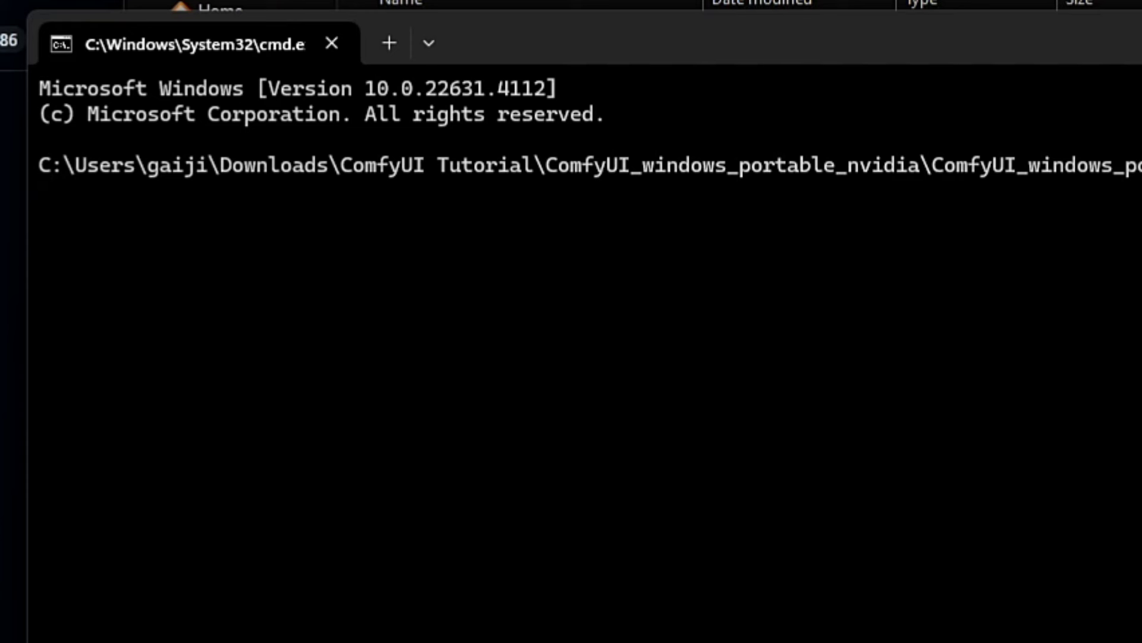
- Run git clone with the pasted ComfyUI-Manager URL to clone it into custom_nodes
{"action": "type", "text": "git "}
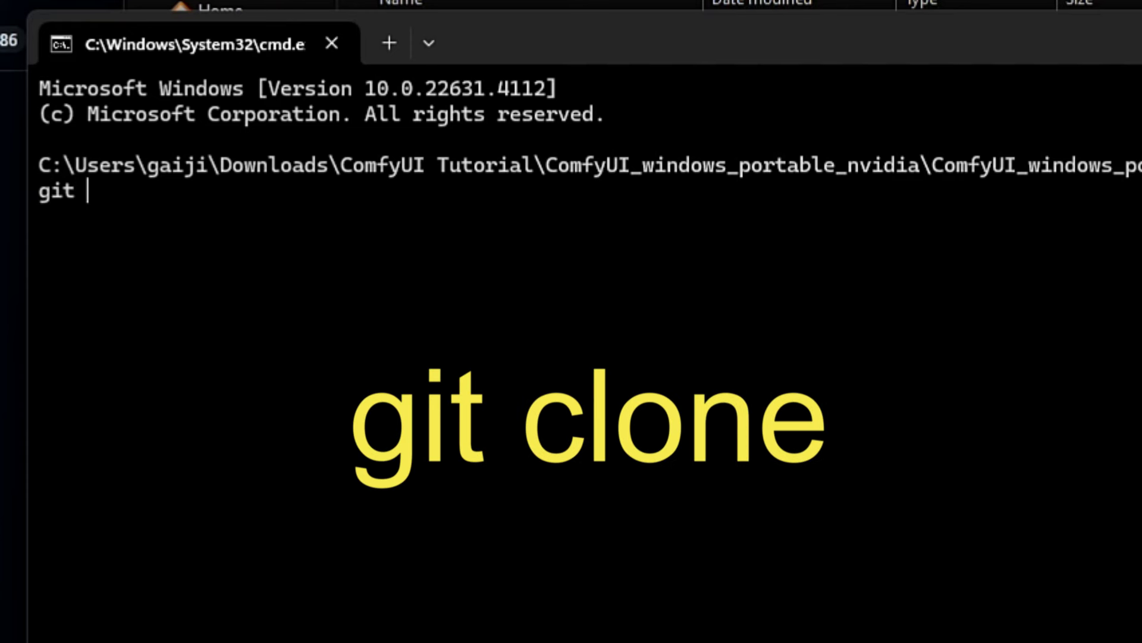
{"action": "type", "text": "clone"}
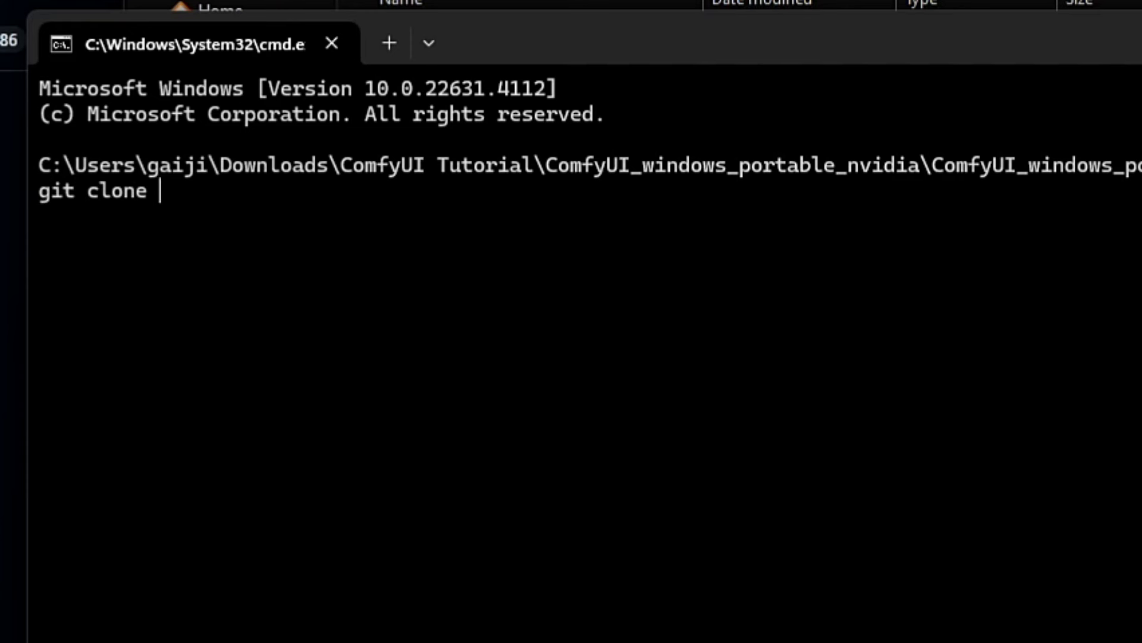
{"action": "key", "text": "ctrl+v"}
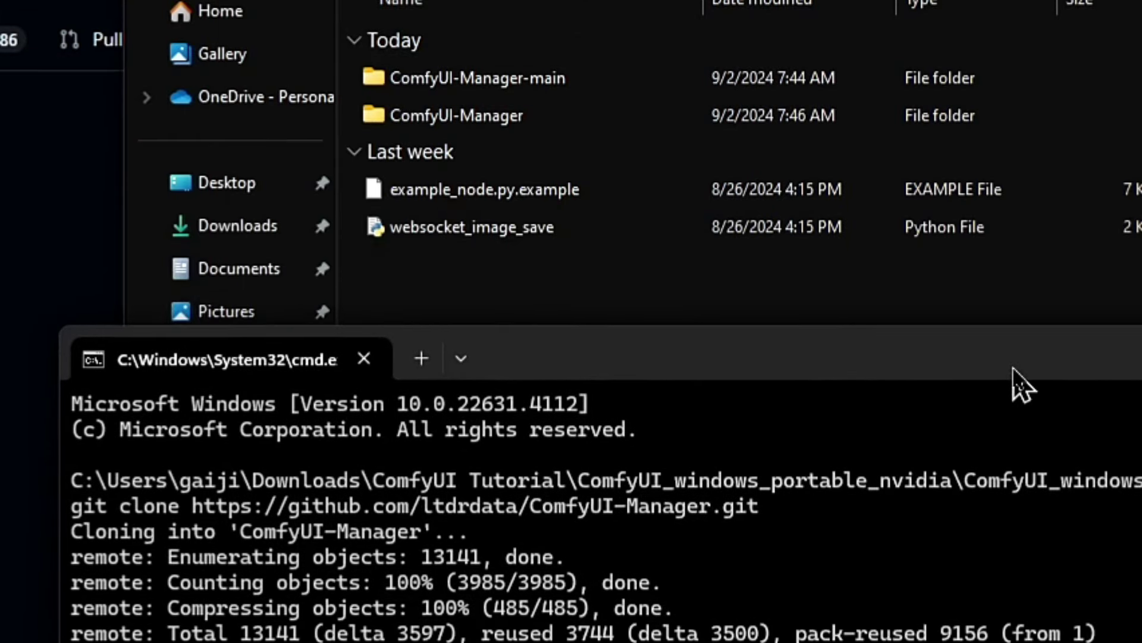
{"action": "left_click_drag", "start_coordinate": [1013, 368], "coordinate": [990, 360]}
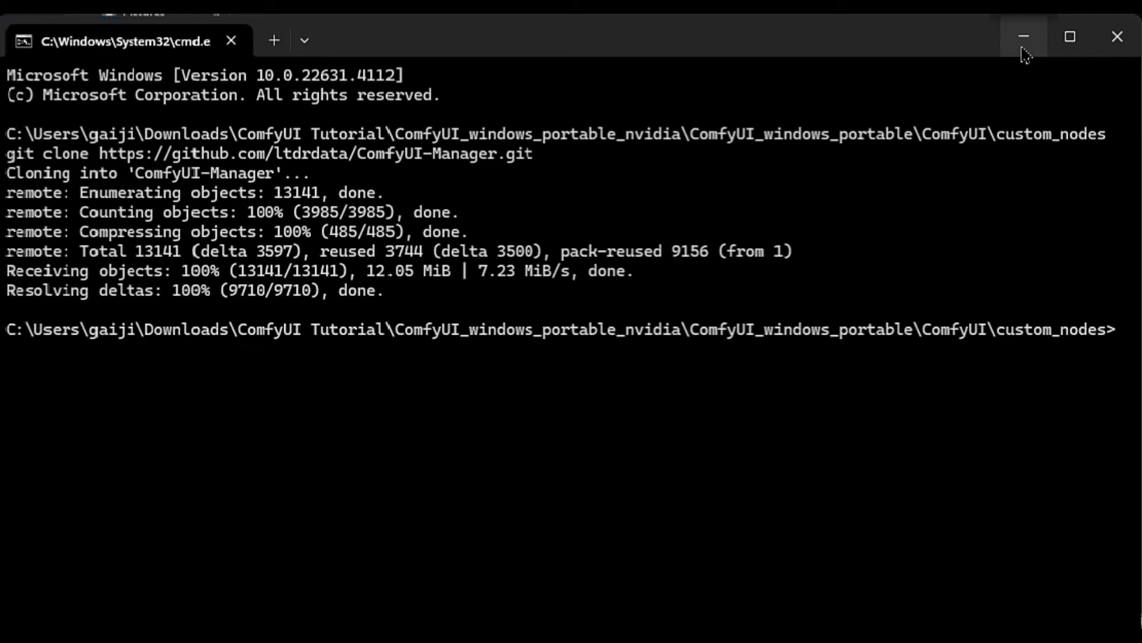
{"action": "mouse_move", "coordinate": [1065, 41]}
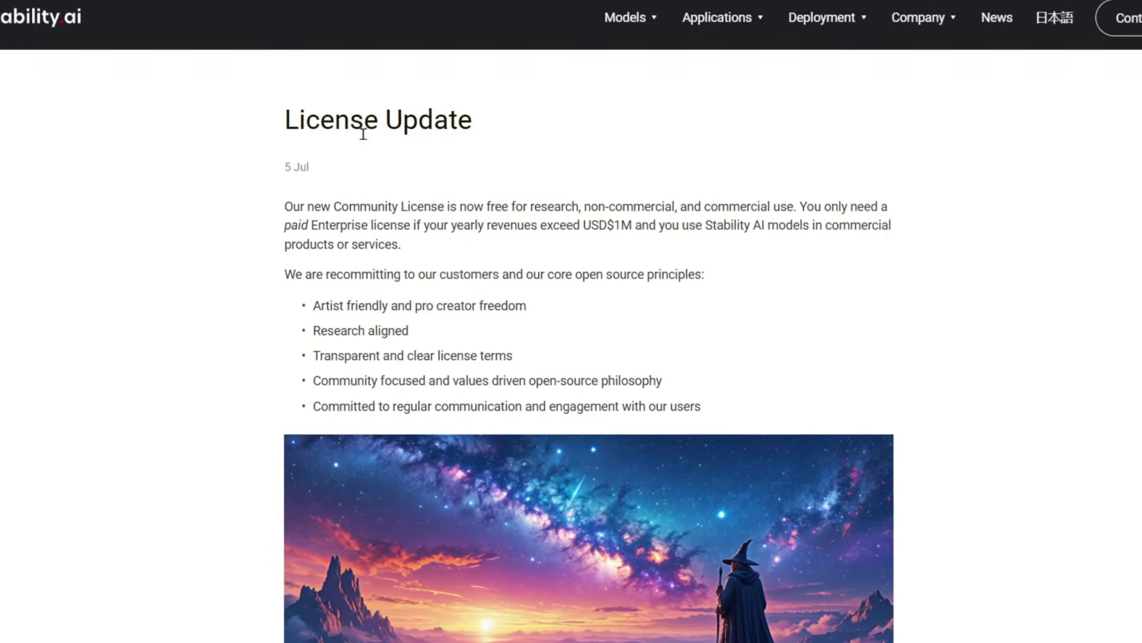
- Read the license page, highlighting the self-report terms and the USD $1M revenue threshold
{"action": "scroll", "coordinate": [597, 258], "scroll_direction": "down", "scroll_amount": 12}
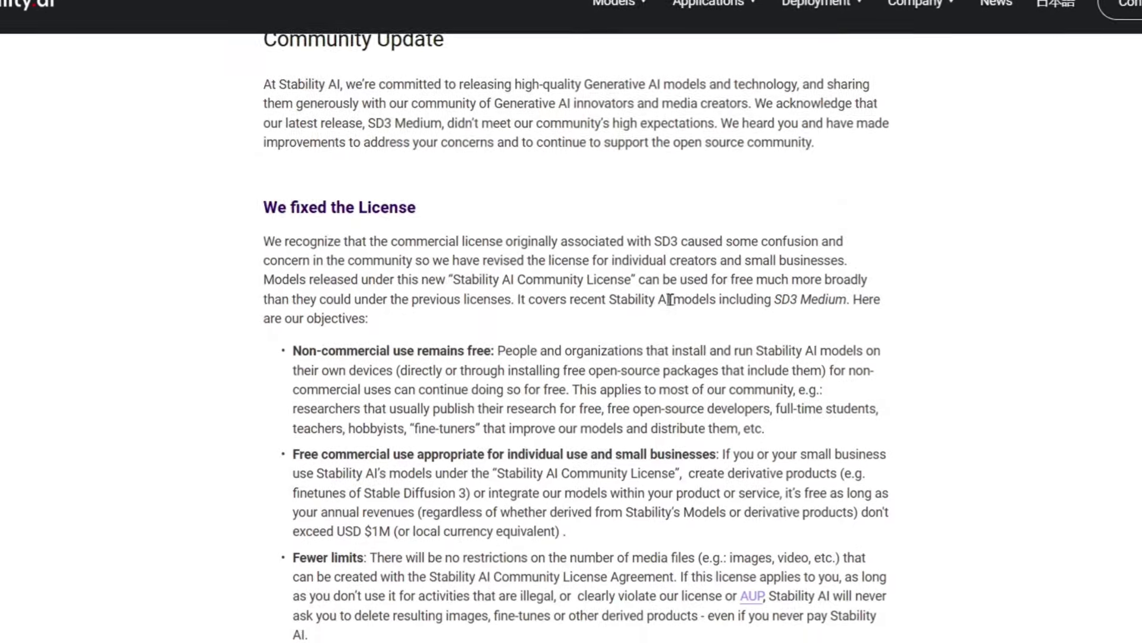
{"action": "scroll", "coordinate": [670, 300], "scroll_direction": "down", "scroll_amount": 4}
{"action": "left_click_drag", "start_coordinate": [276, 434], "coordinate": [515, 429]}
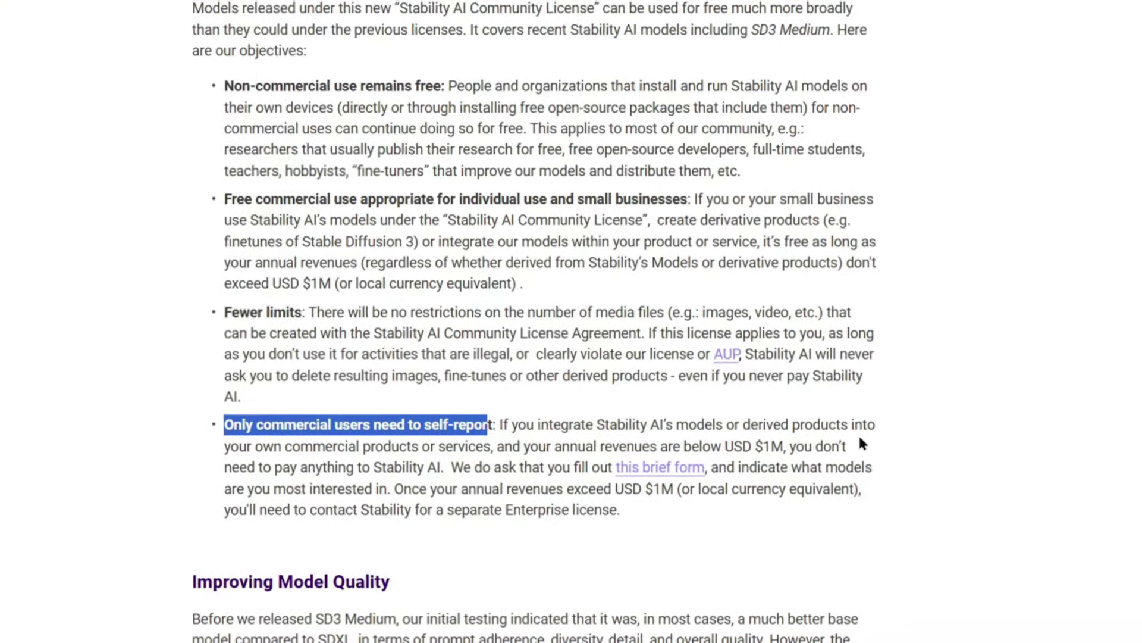
{"action": "left_click", "coordinate": [860, 441]}
{"action": "left_click_drag", "start_coordinate": [722, 446], "coordinate": [816, 446]}
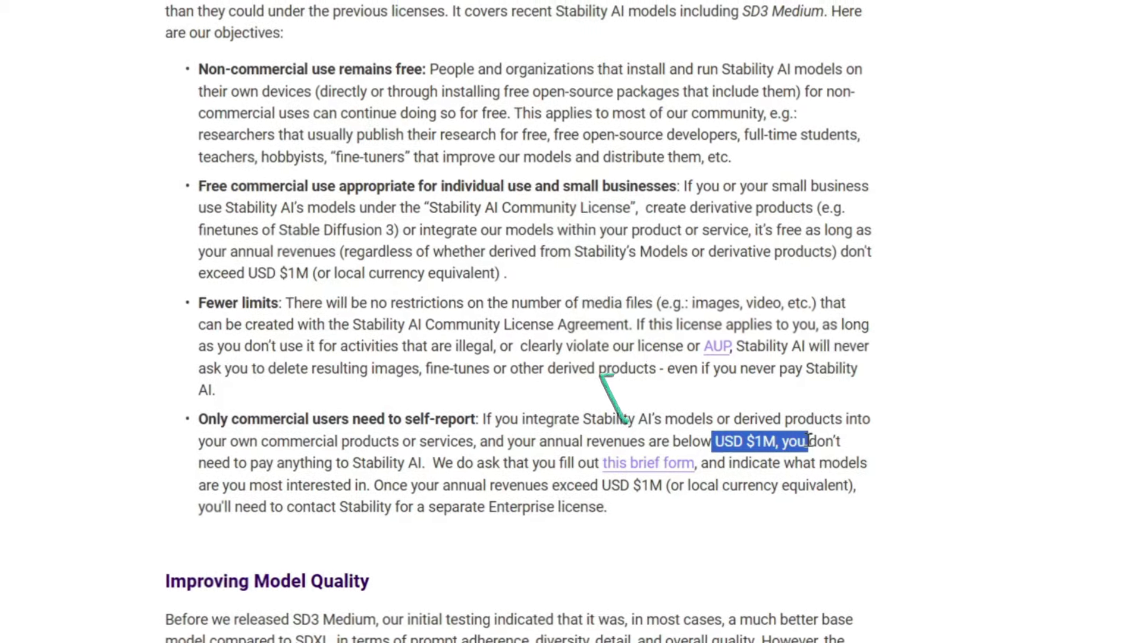
- Open the 'this brief form' Community License link and search for 'stable diffusion'
{"action": "right_click", "coordinate": [650, 470]}
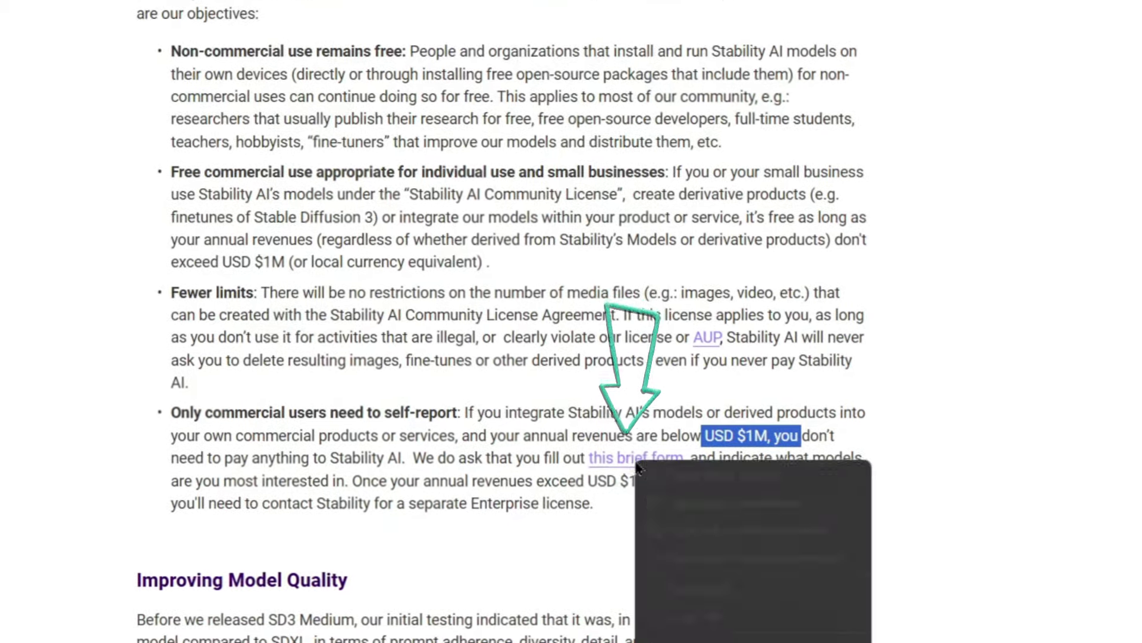
{"action": "left_click", "coordinate": [711, 475]}
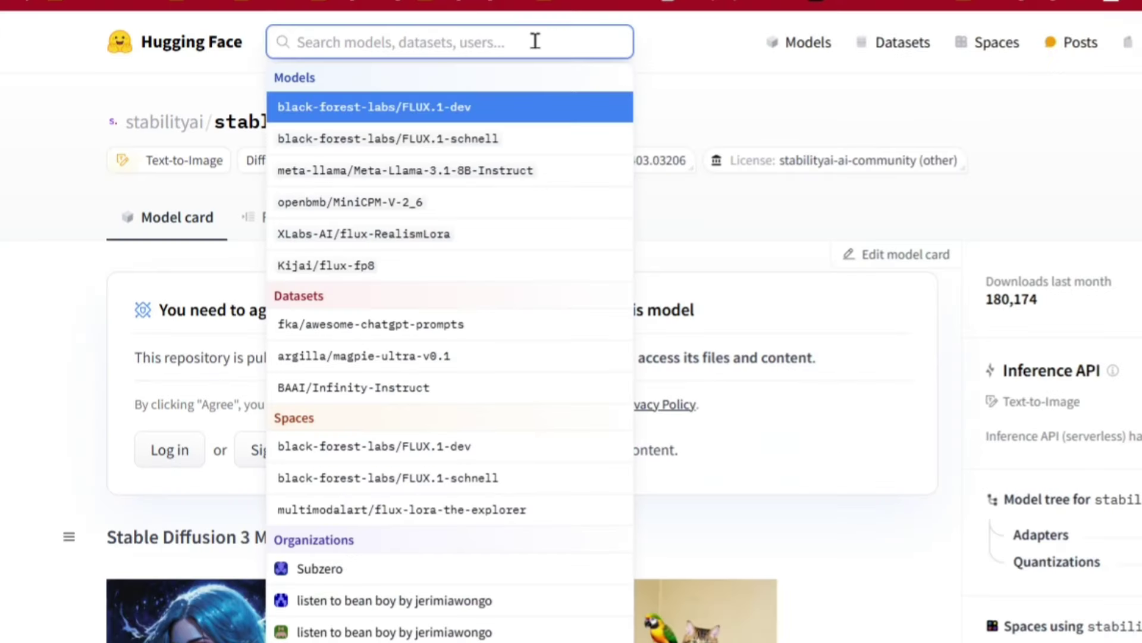
{"action": "type", "text": "st"}
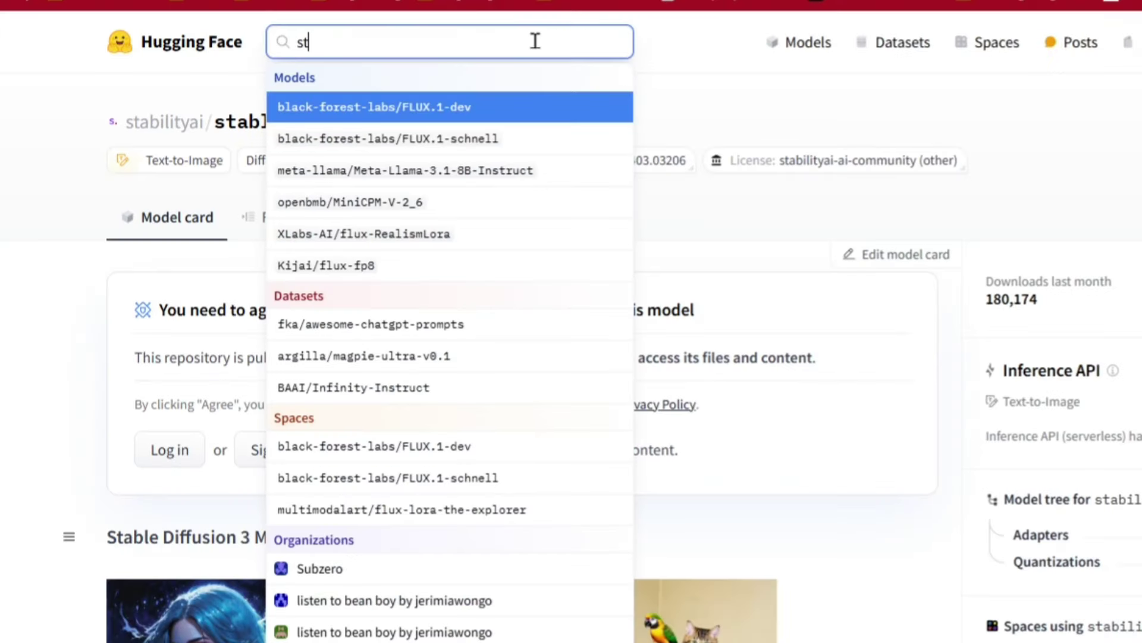
{"action": "type", "text": "able diffusion sdxl"}
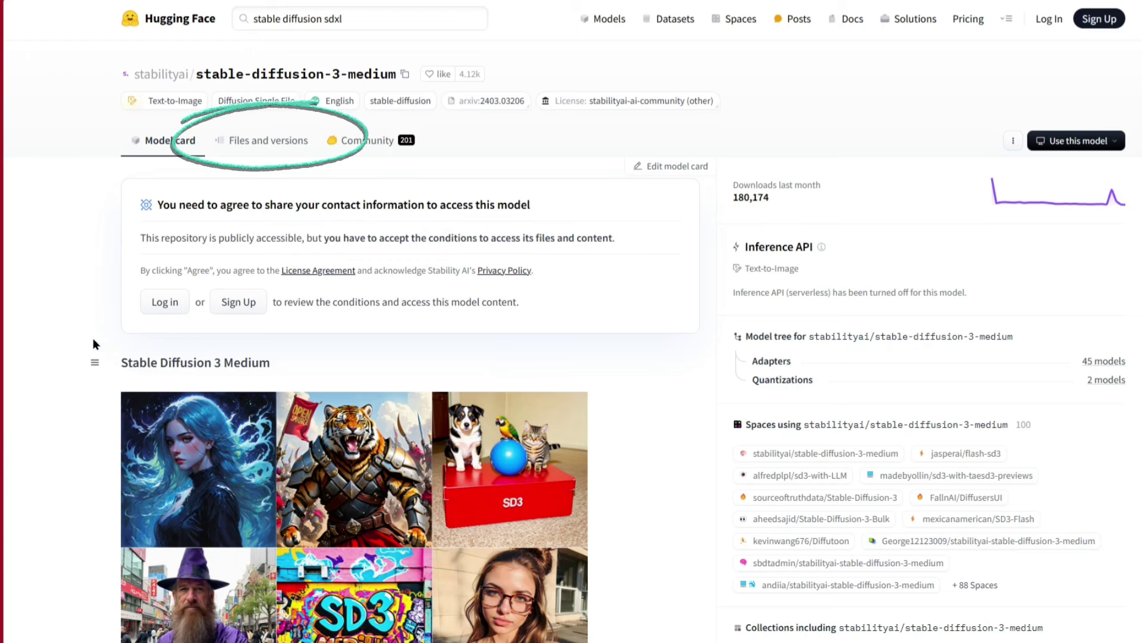
- Open the stable-diffusion-3-medium Files and versions list and scroll down to its files
{"action": "left_click", "coordinate": [253, 143]}
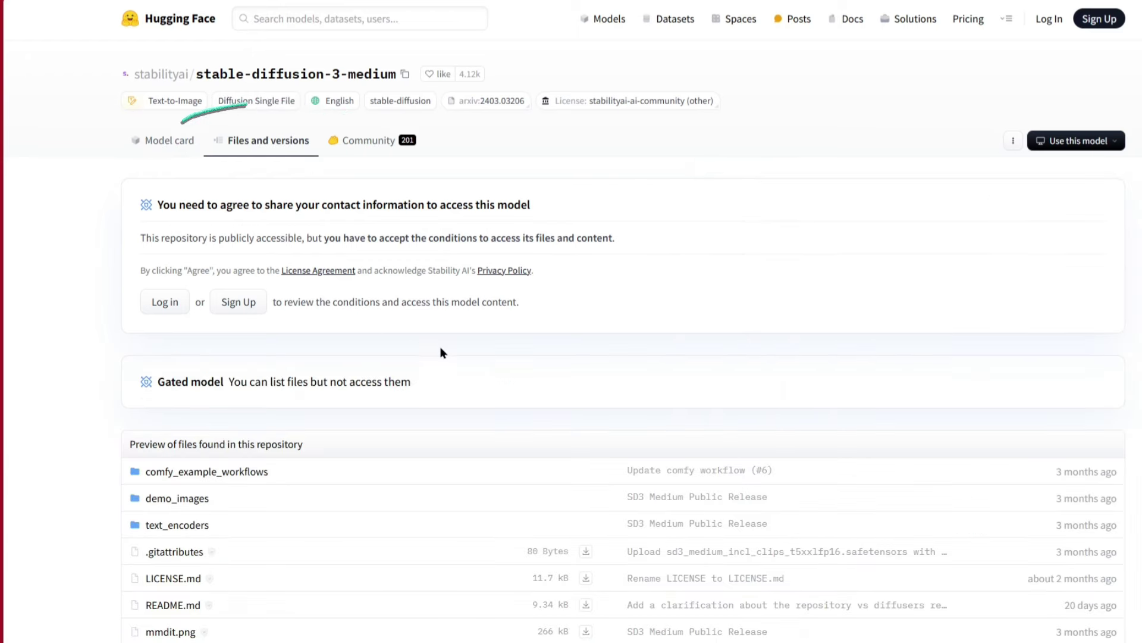
{"action": "scroll", "coordinate": [440, 348], "scroll_direction": "down", "scroll_amount": 1}
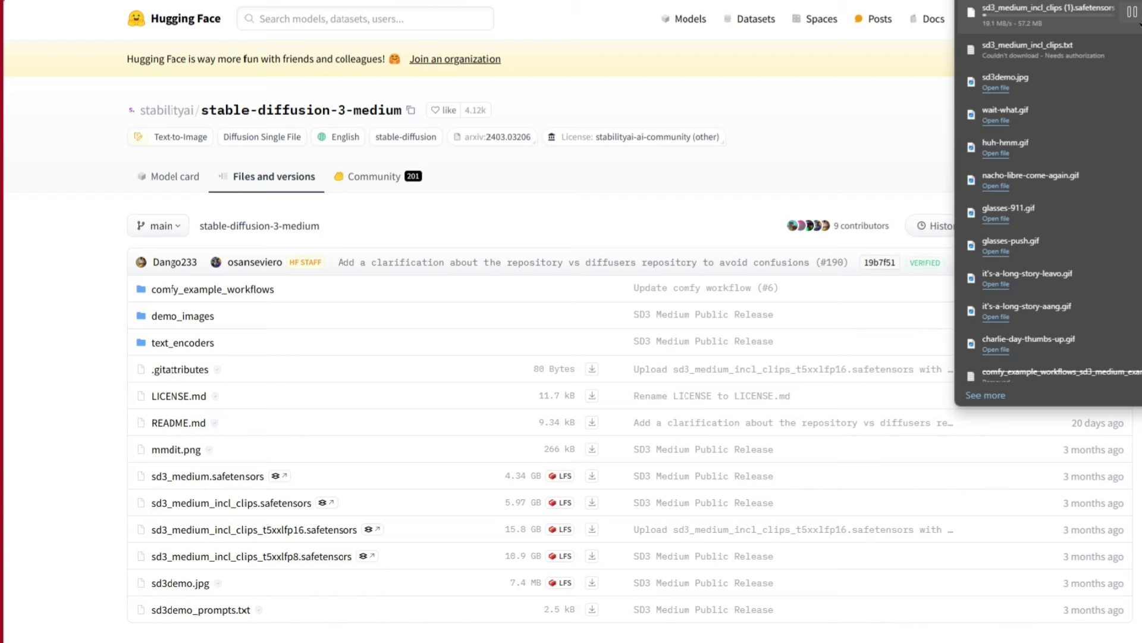
- Close the downloads list, check text_encoders, return to root, and open comfy_example_workflows
{"action": "scroll", "coordinate": [1090, 43], "scroll_direction": "down", "scroll_amount": 1}
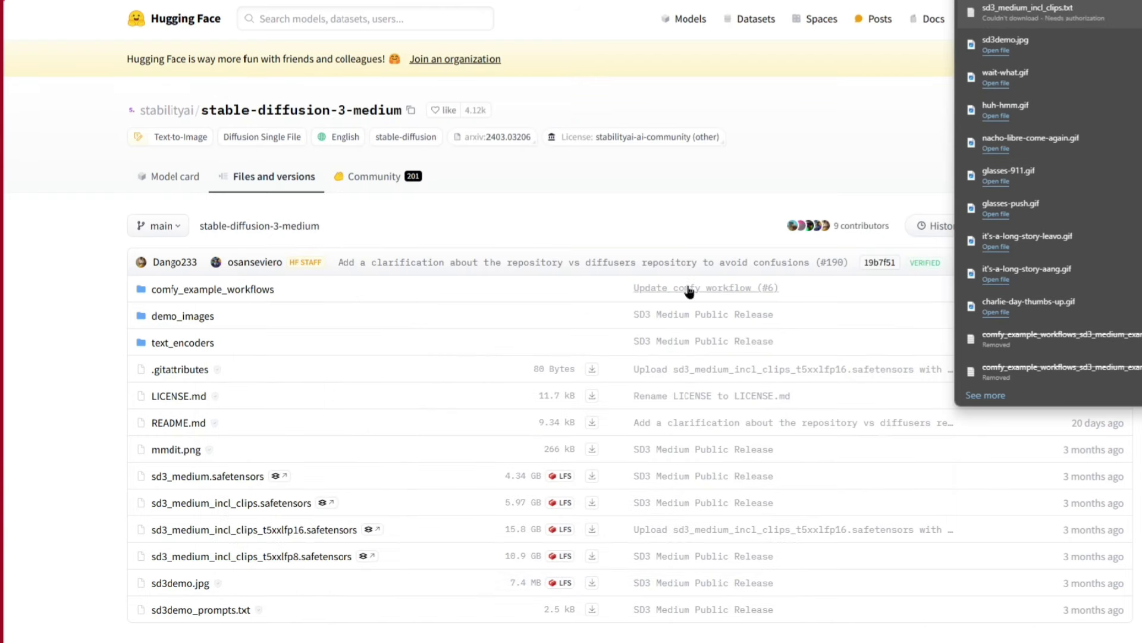
{"action": "left_click", "coordinate": [367, 501]}
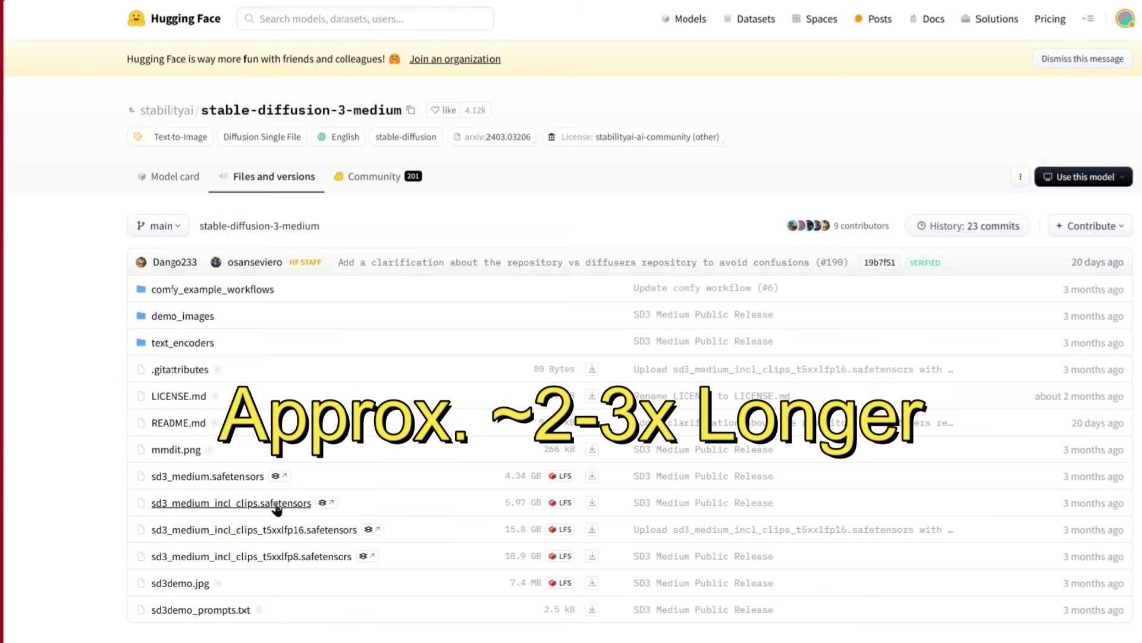
{"action": "left_click", "coordinate": [191, 344]}
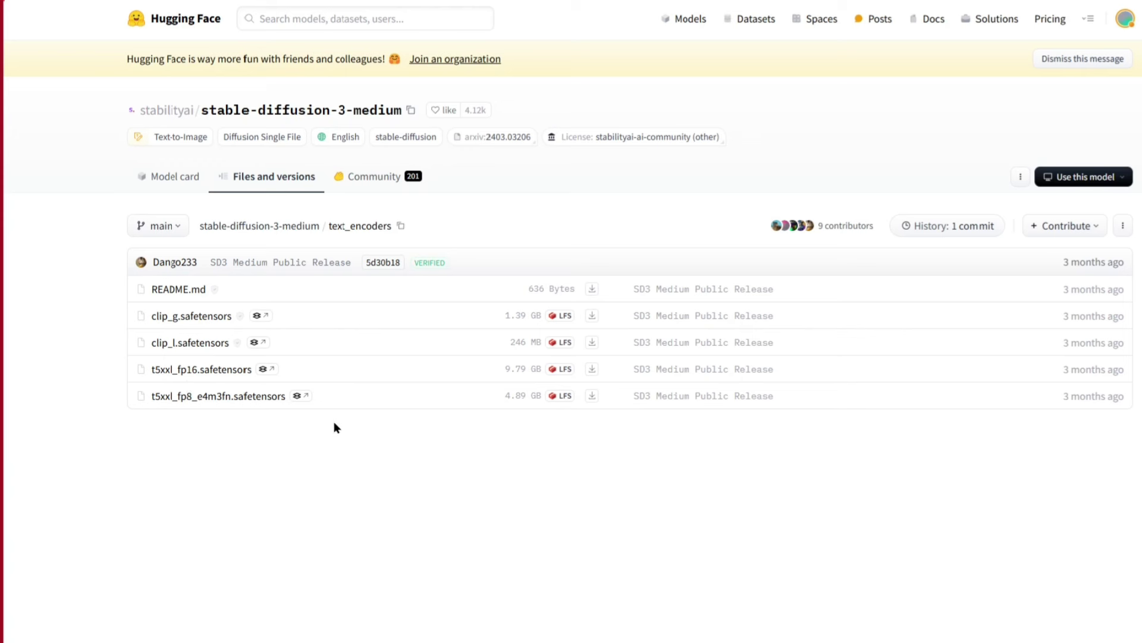
{"action": "key", "text": "alt+Left"}
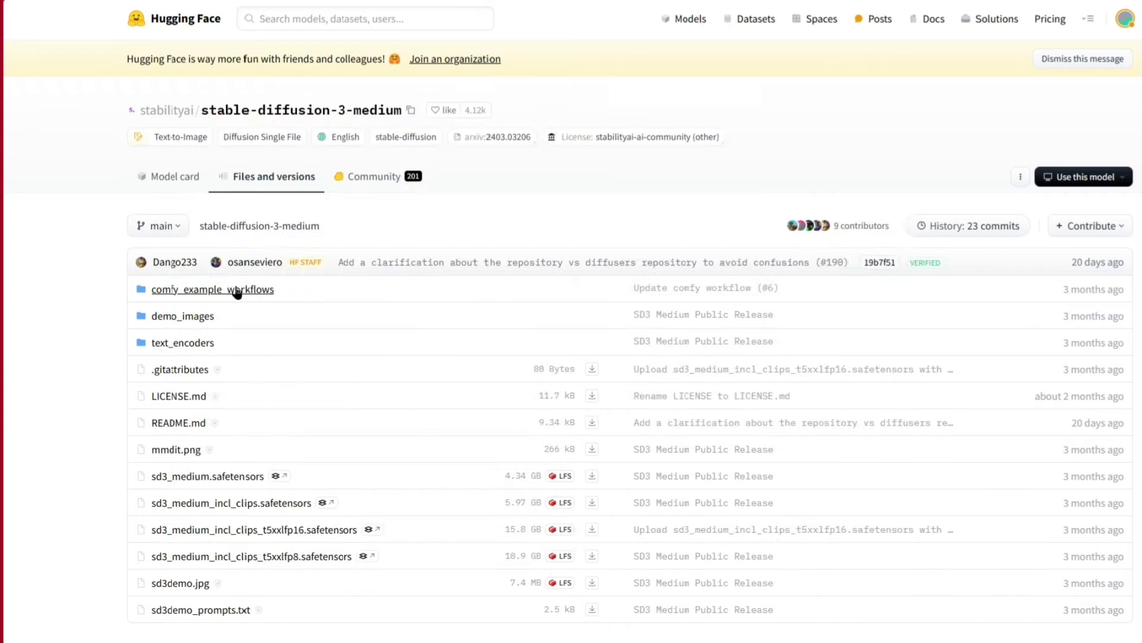
{"action": "left_click", "coordinate": [237, 291]}
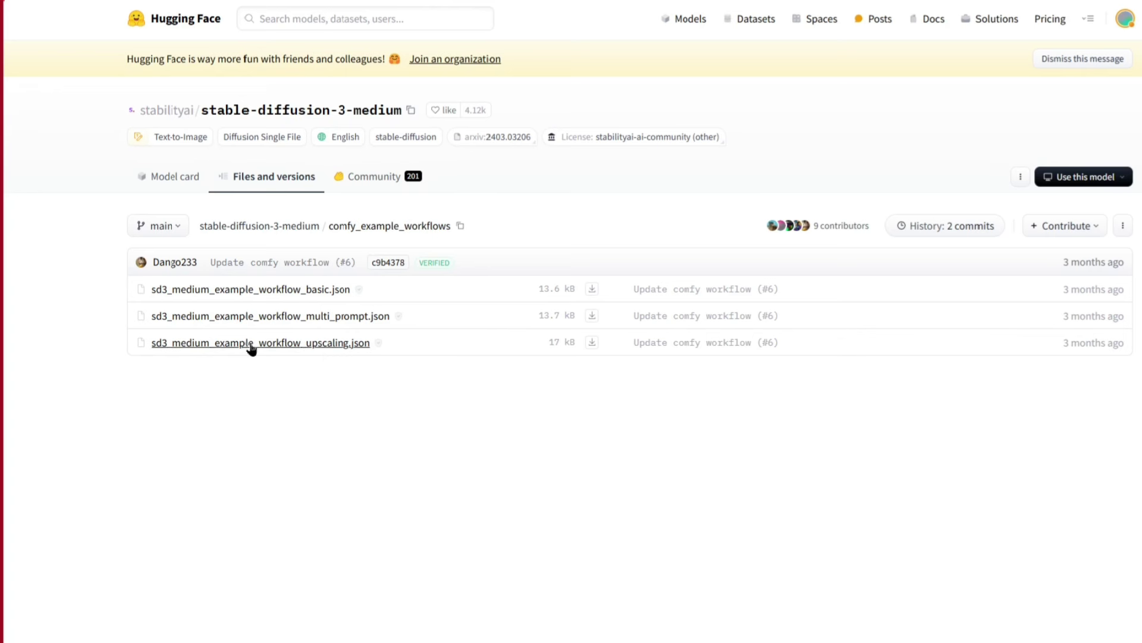
- Return from comfy_example_workflows to the stable-diffusion-3-medium root file list
{"action": "left_click", "coordinate": [275, 181]}
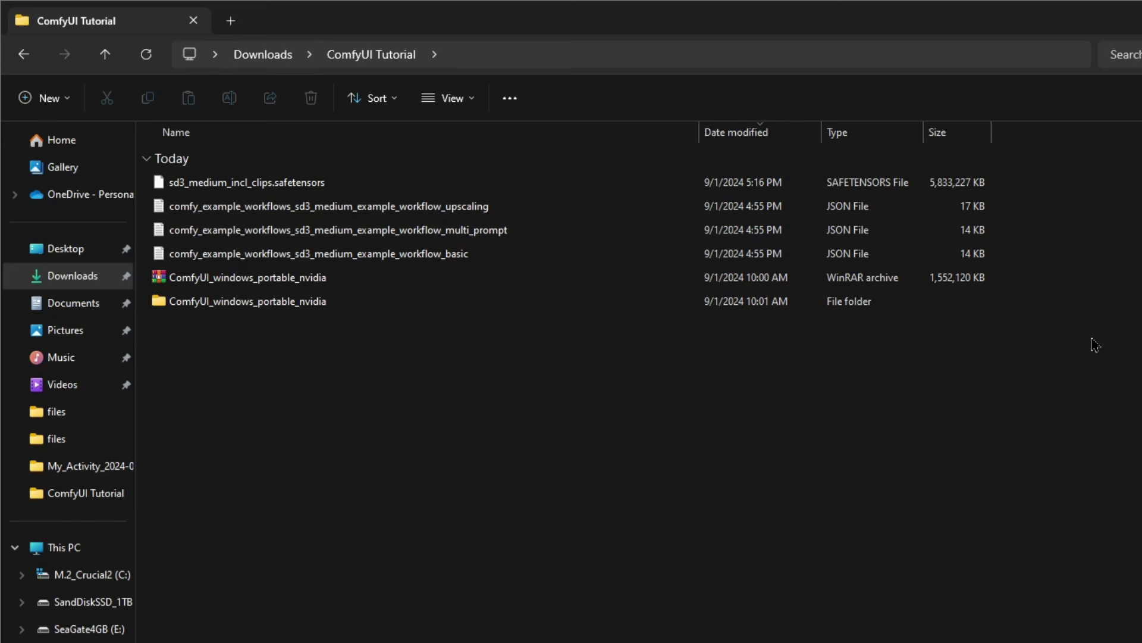
- Move sd3_medium_incl_clips.safetensors from Downloads into ComfyUI_windows_portable\ComfyUI\models\checkpoints
{"action": "left_click", "coordinate": [191, 189]}
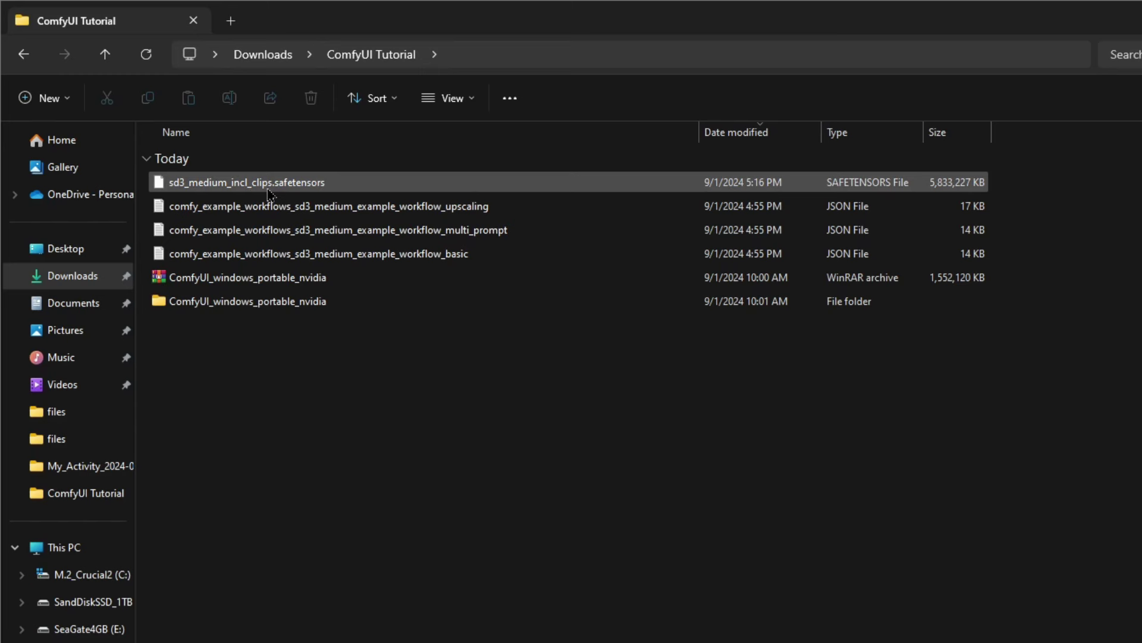
{"action": "left_click_drag", "start_coordinate": [1033, 201], "coordinate": [920, 260]}
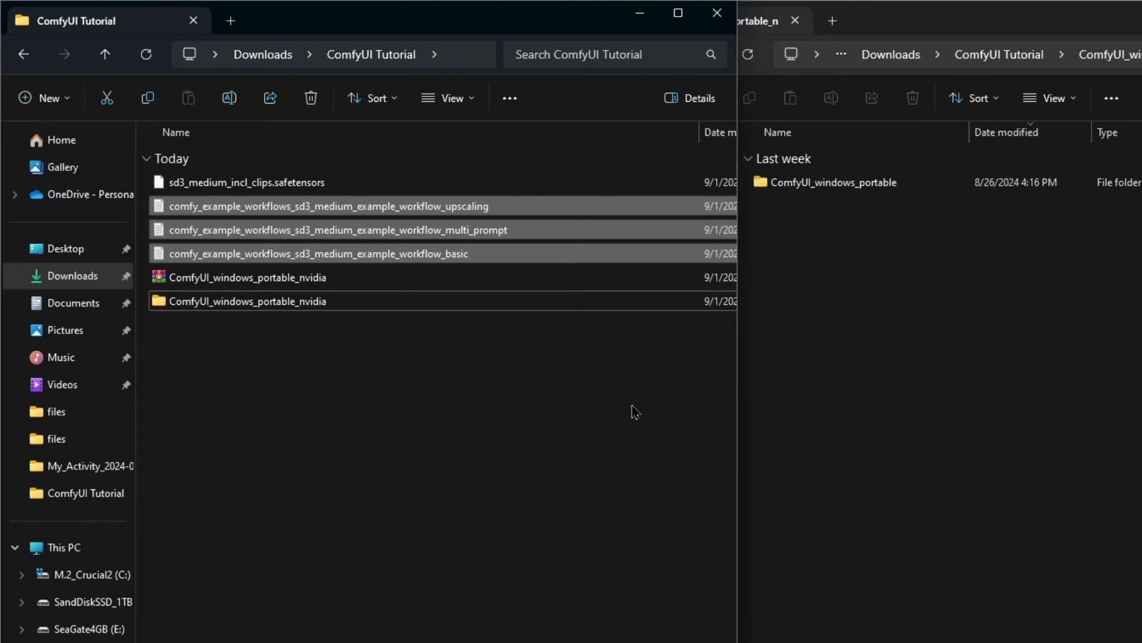
{"action": "double_click", "coordinate": [871, 189]}
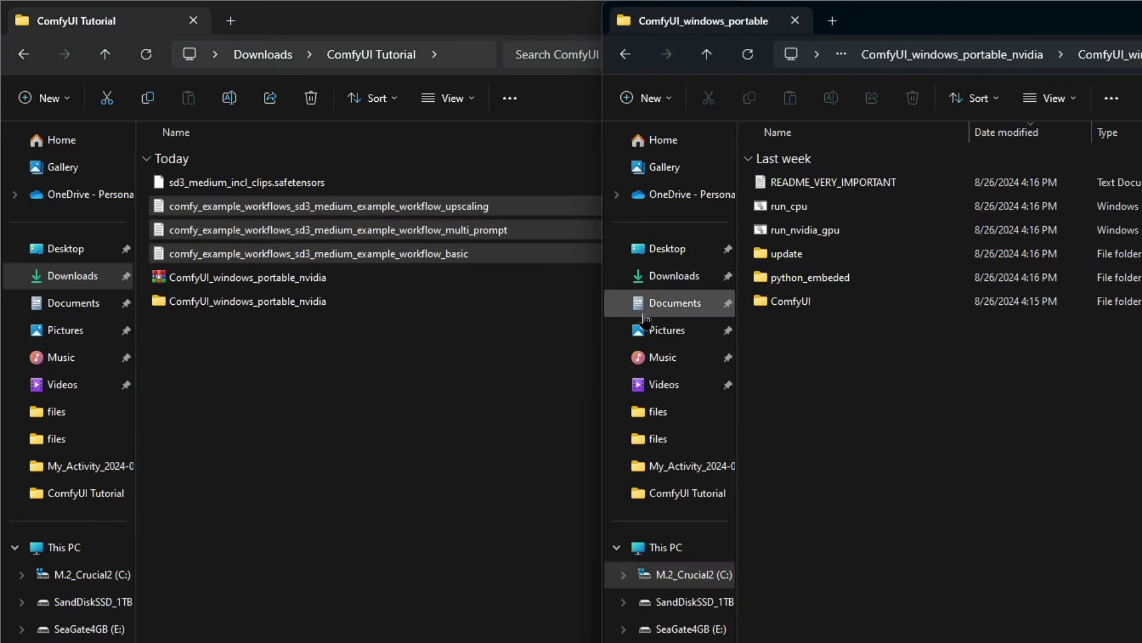
{"action": "left_click_drag", "start_coordinate": [599, 400], "coordinate": [691, 403]}
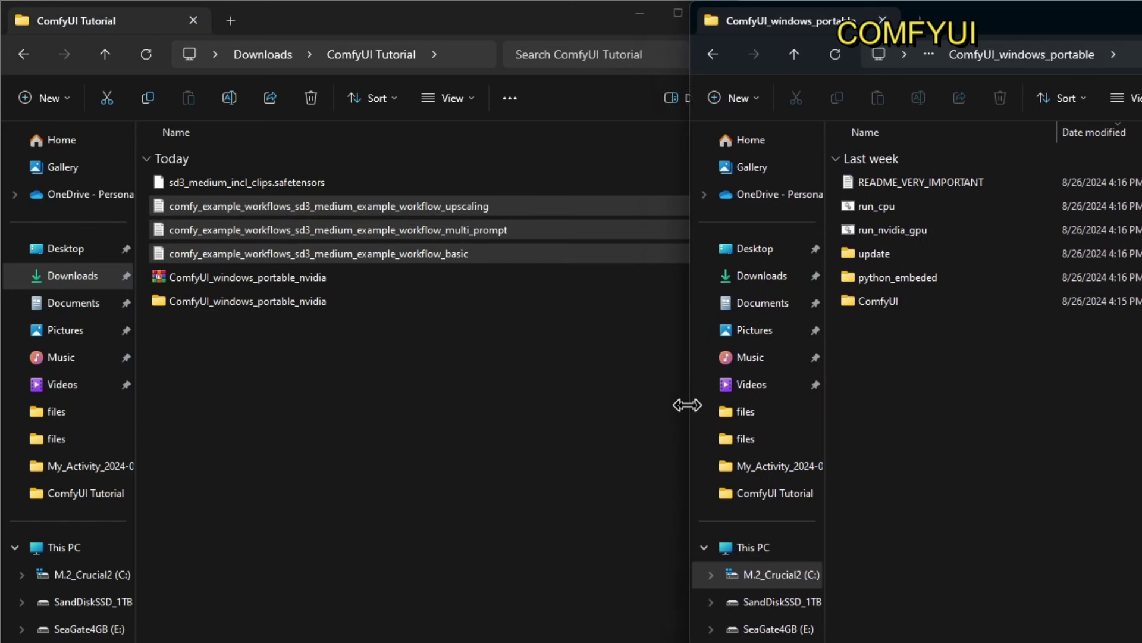
{"action": "left_click", "coordinate": [575, 383]}
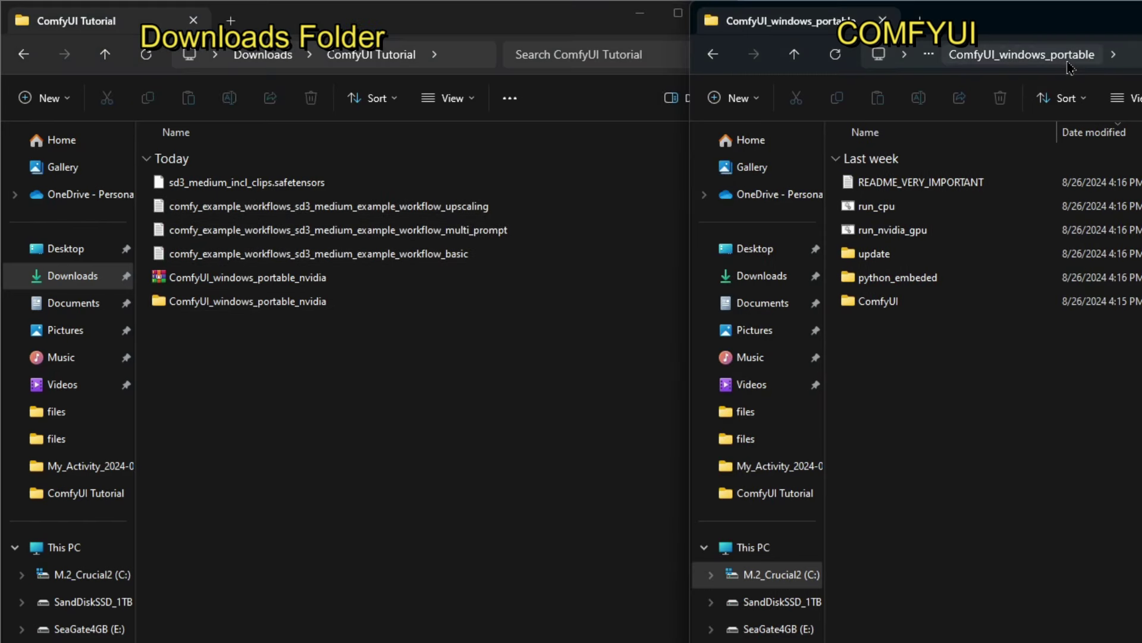
{"action": "double_click", "coordinate": [881, 304]}
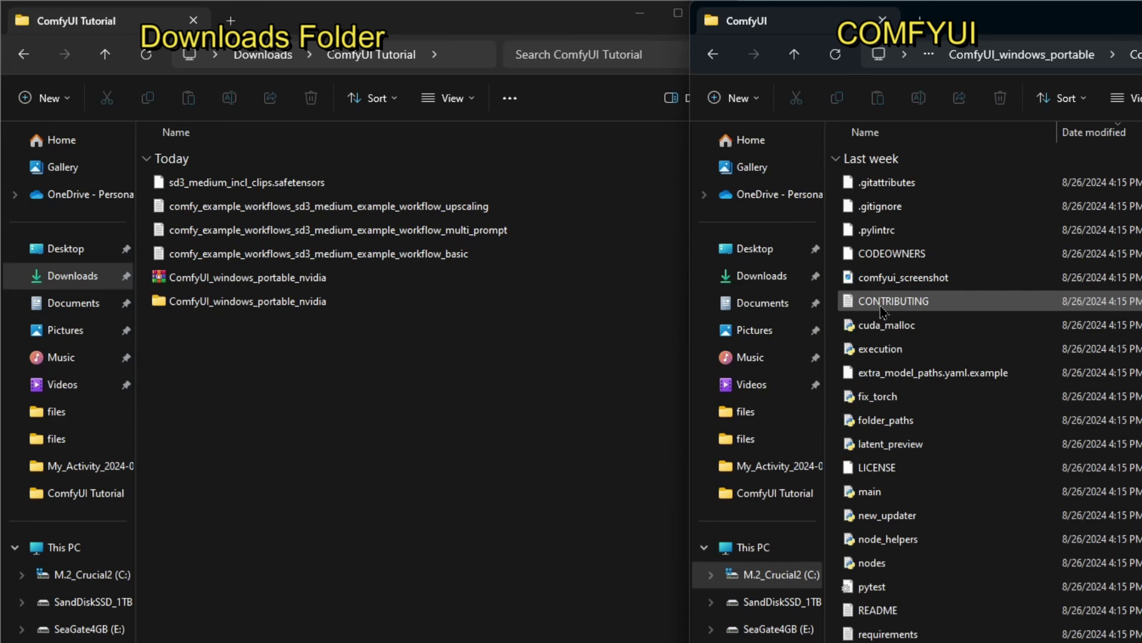
{"action": "key", "text": "m"}
{"action": "key", "text": "Return"}
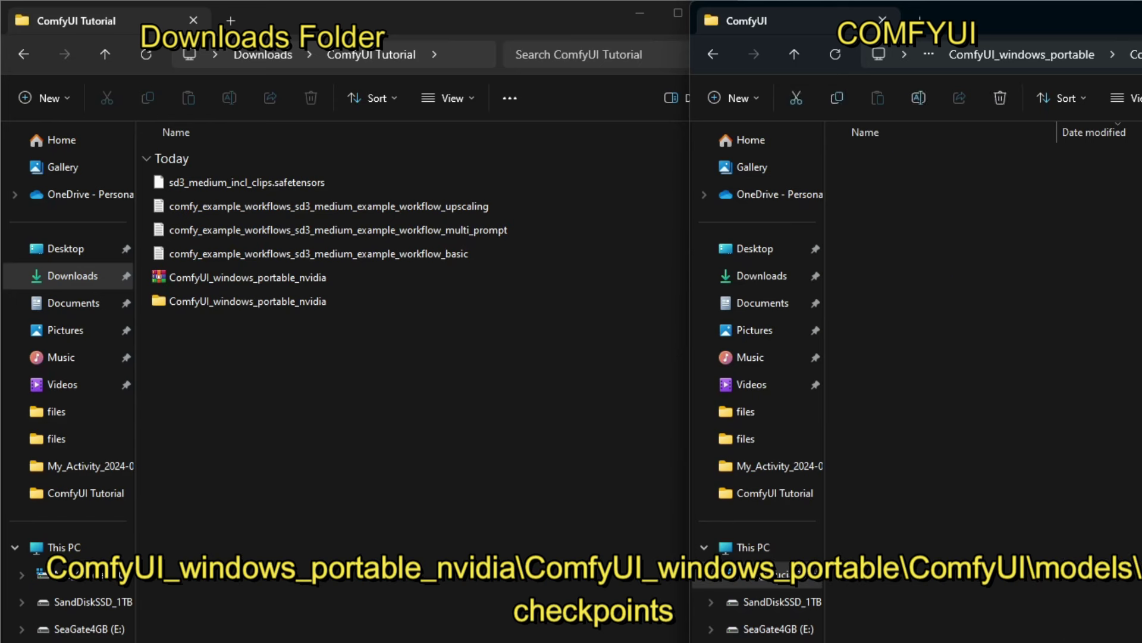
{"action": "double_click", "coordinate": [919, 212]}
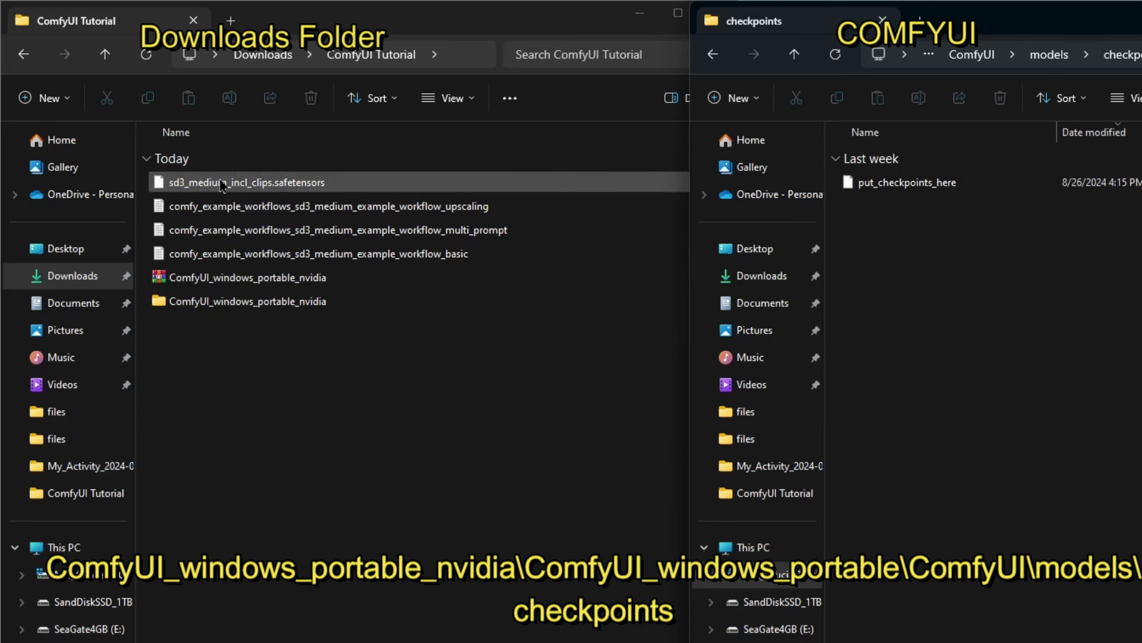
{"action": "left_click_drag", "start_coordinate": [221, 187], "coordinate": [923, 322]}
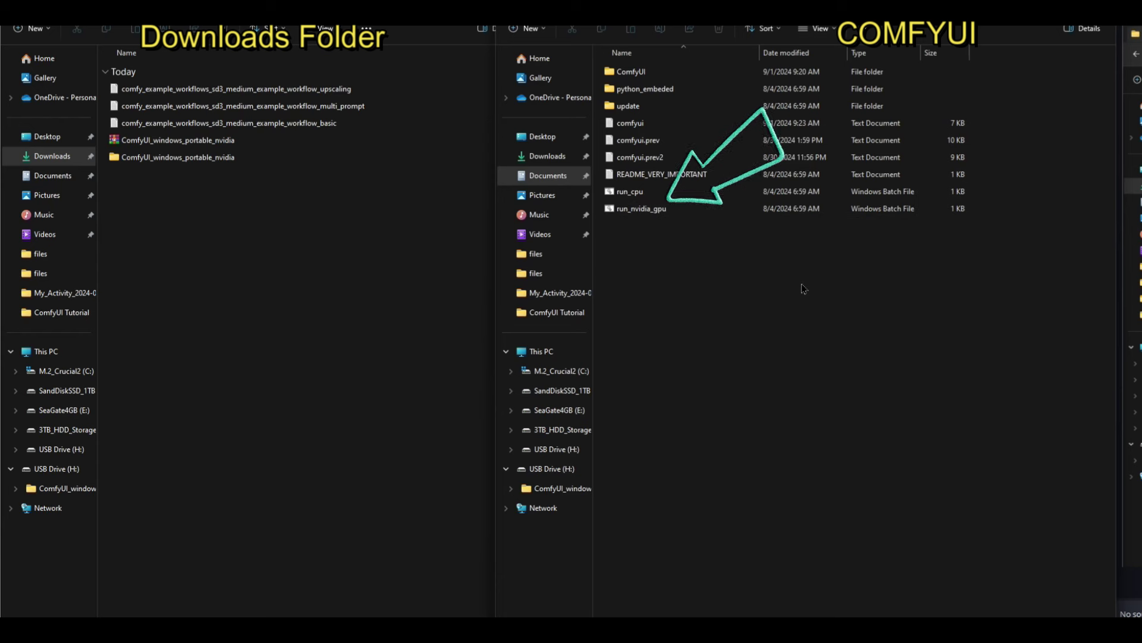
- Launch run_nvidia_gpu.bat and reposition the ComfyUI startup console window
{"action": "left_click", "coordinate": [625, 210]}
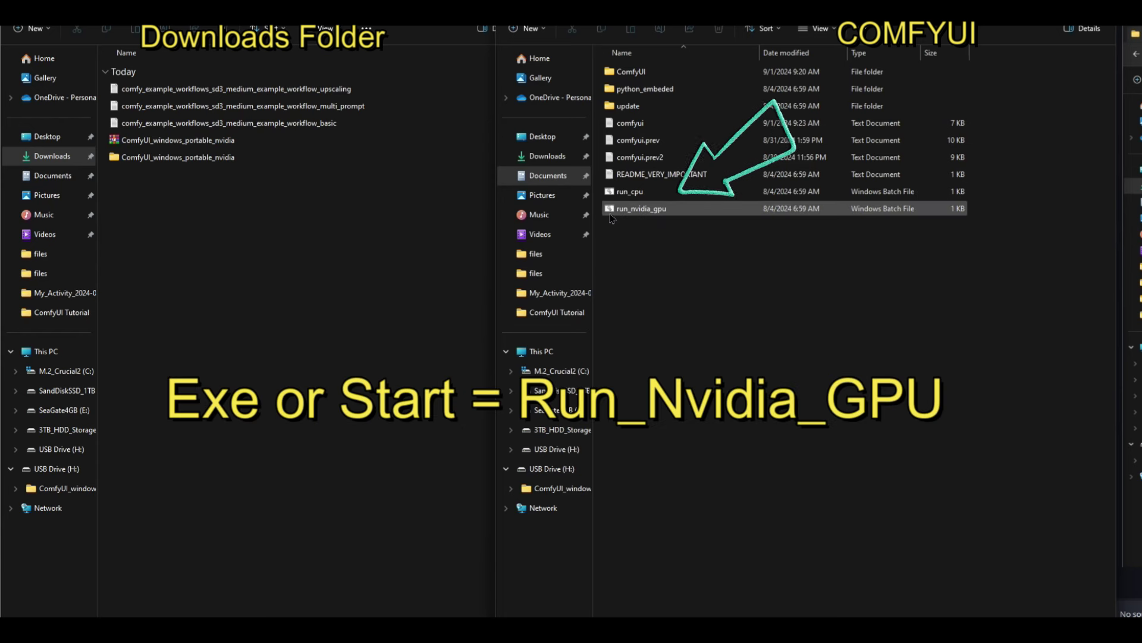
{"action": "double_click", "coordinate": [642, 210]}
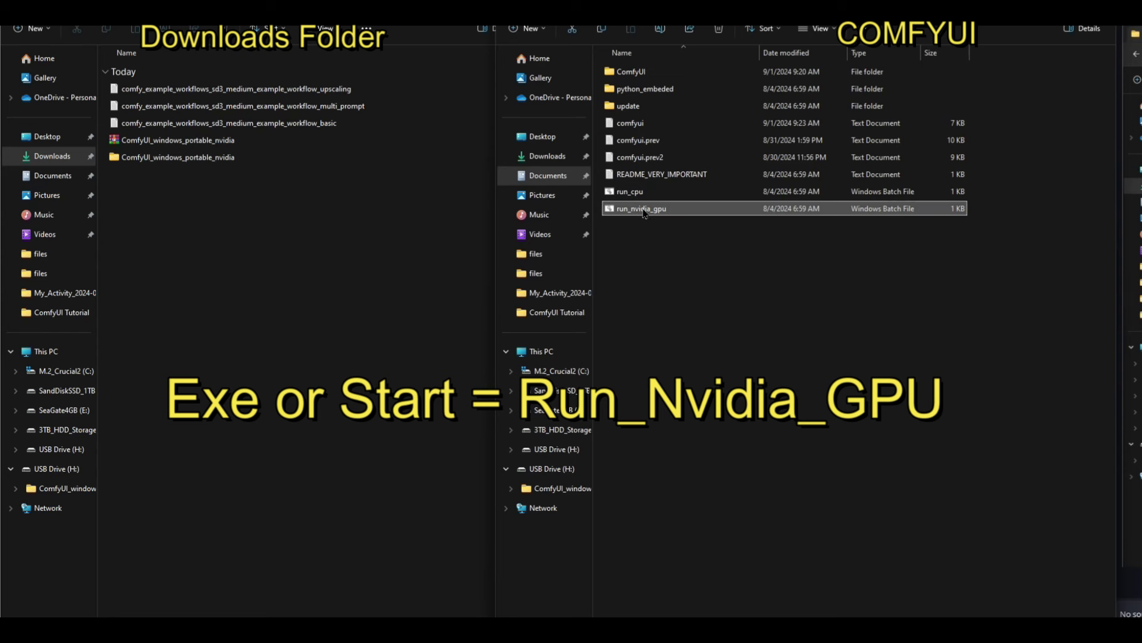
{"action": "left_click_drag", "start_coordinate": [376, 55], "coordinate": [552, 114]}
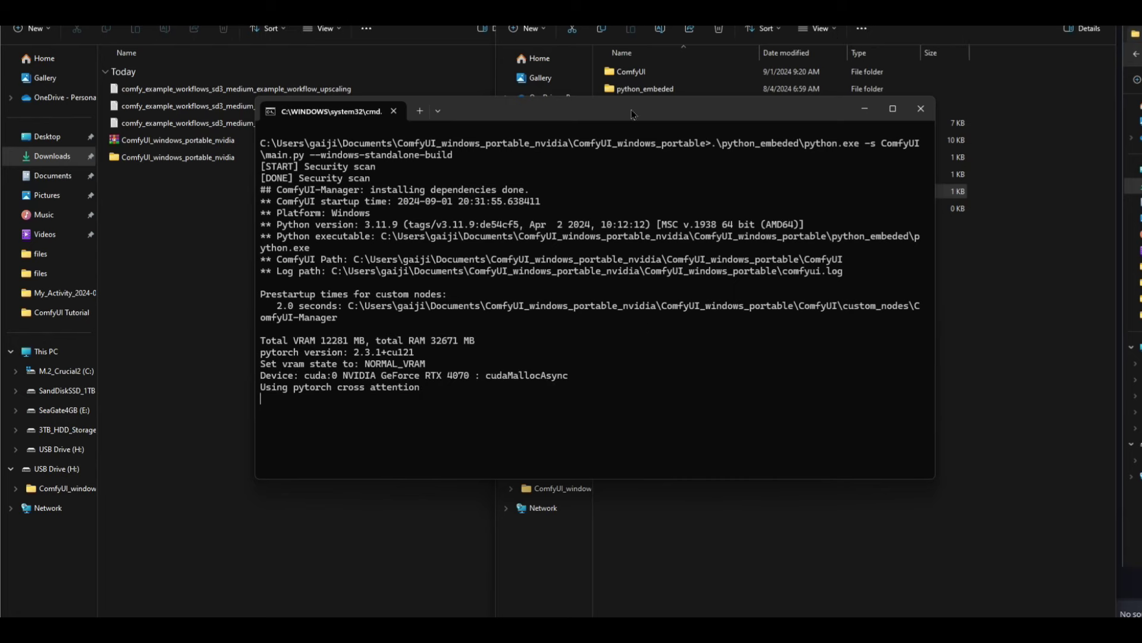
{"action": "left_click_drag", "start_coordinate": [631, 114], "coordinate": [697, 91]}
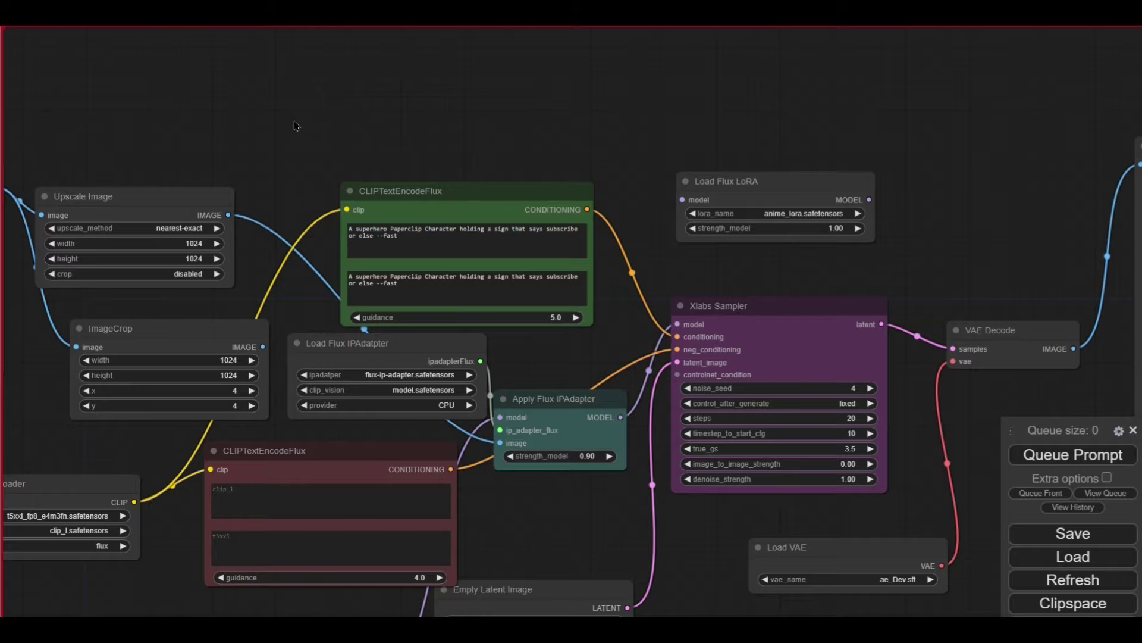
- Zoom and pan around the Flux node graph to survey its nodes
{"action": "scroll", "coordinate": [296, 125], "scroll_direction": "down", "scroll_amount": 3}
{"action": "scroll", "coordinate": [283, 132], "scroll_direction": "up", "scroll_amount": 2}
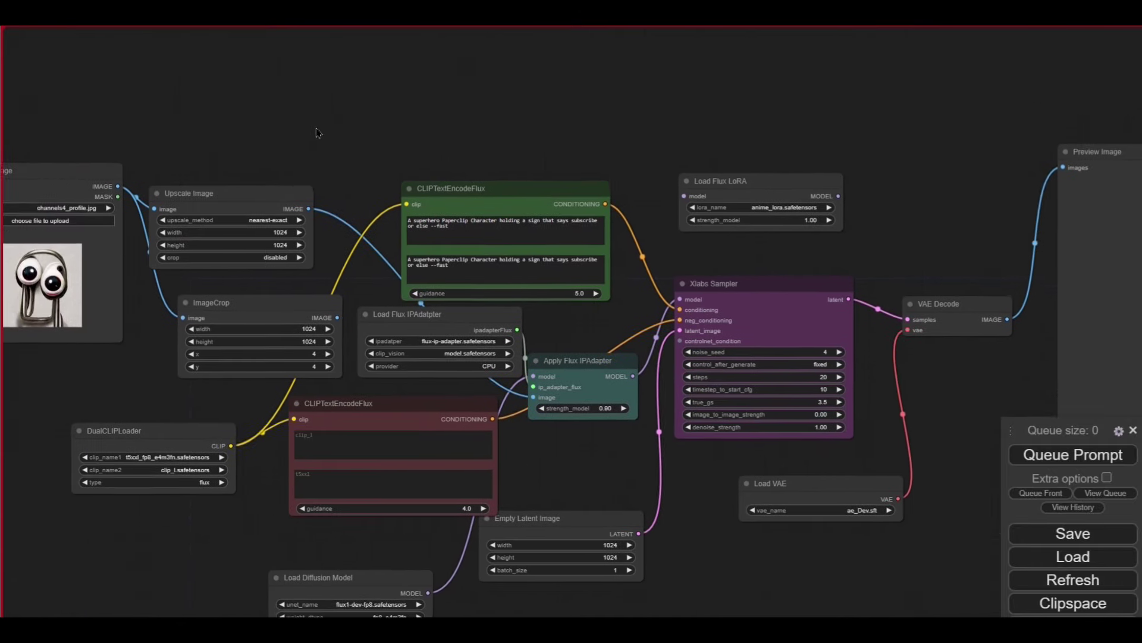
{"action": "left_click_drag", "start_coordinate": [316, 133], "coordinate": [413, 128]}
{"action": "scroll", "coordinate": [518, 127], "scroll_direction": "up", "scroll_amount": 1}
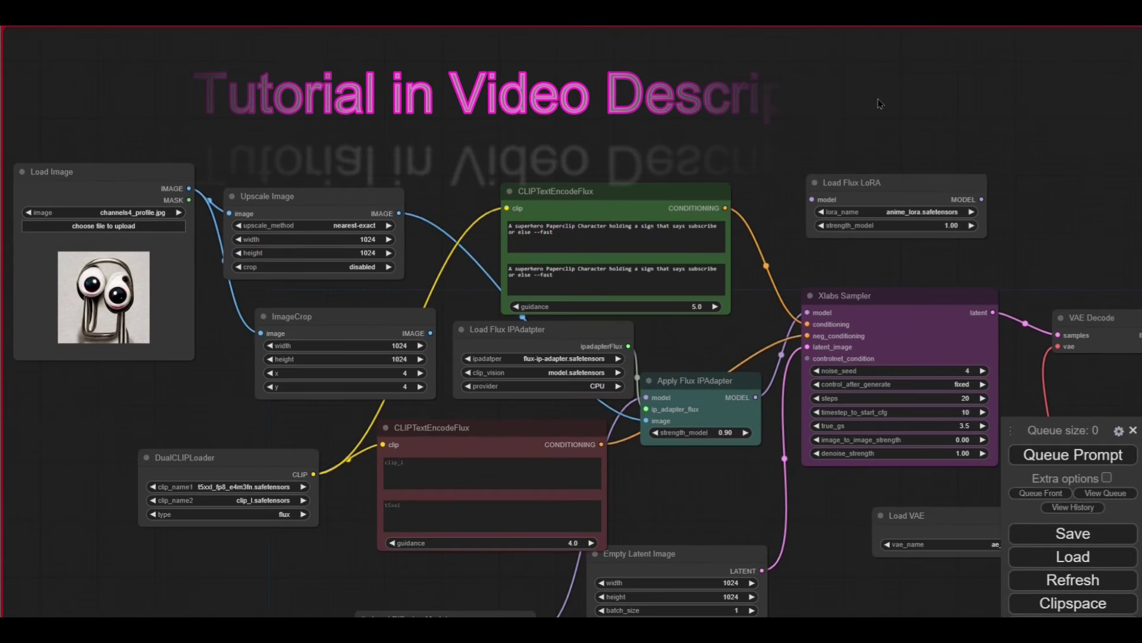
{"action": "left_click_drag", "start_coordinate": [843, 111], "coordinate": [571, 95]}
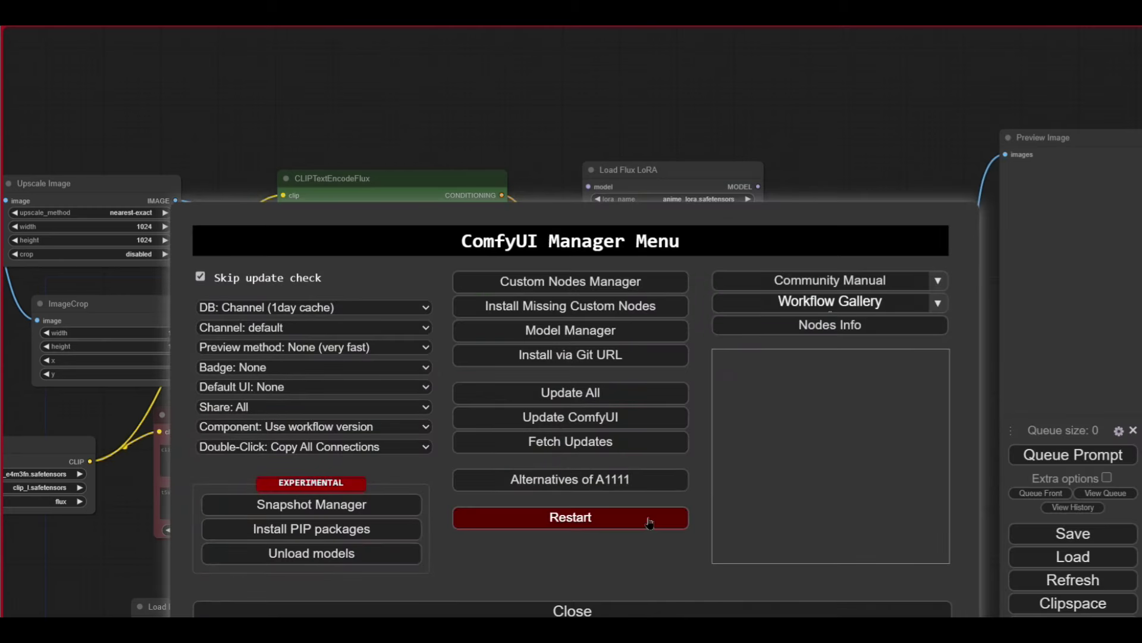
- Update ComfyUI and all custom nodes, then restart and confirm the server reboot
{"action": "left_click", "coordinate": [587, 394]}
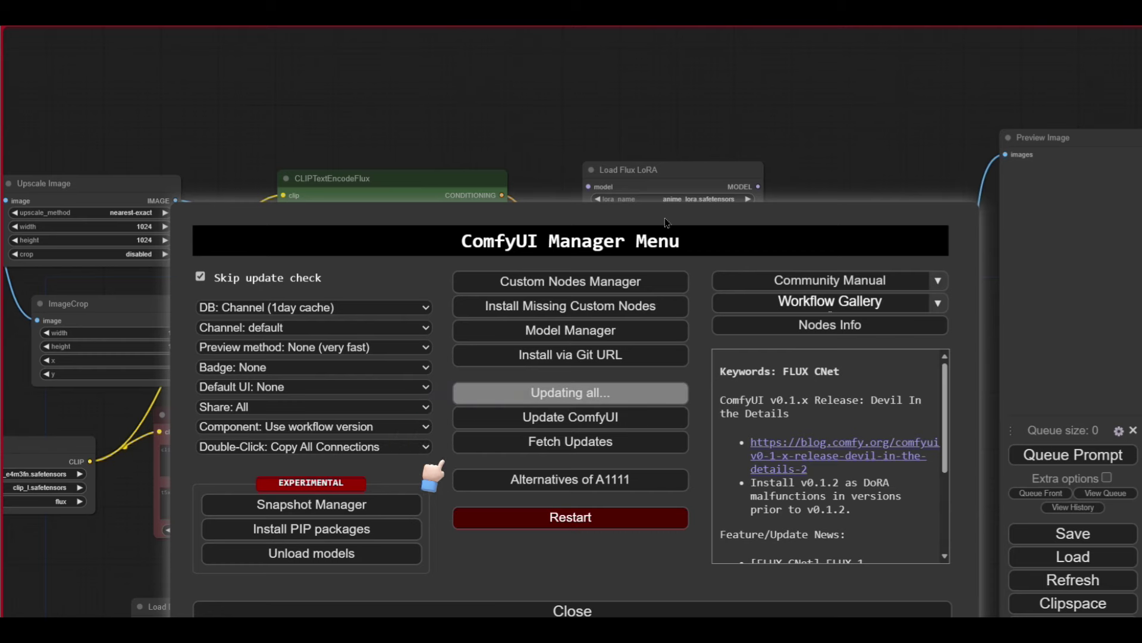
{"action": "triple_click", "coordinate": [667, 237]}
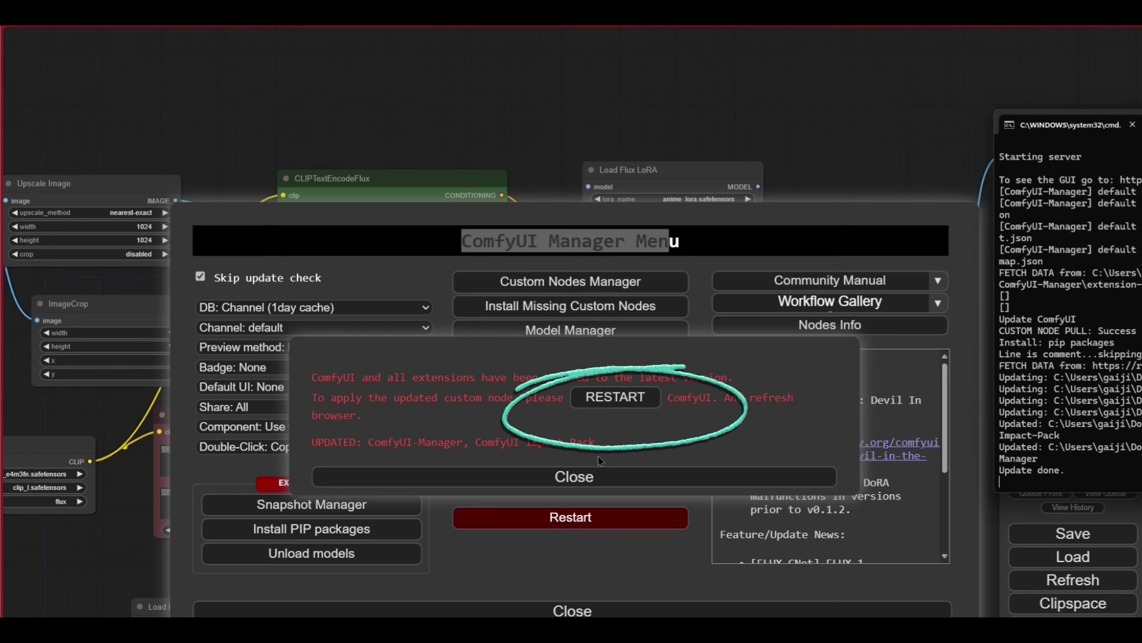
{"action": "left_click", "coordinate": [616, 397]}
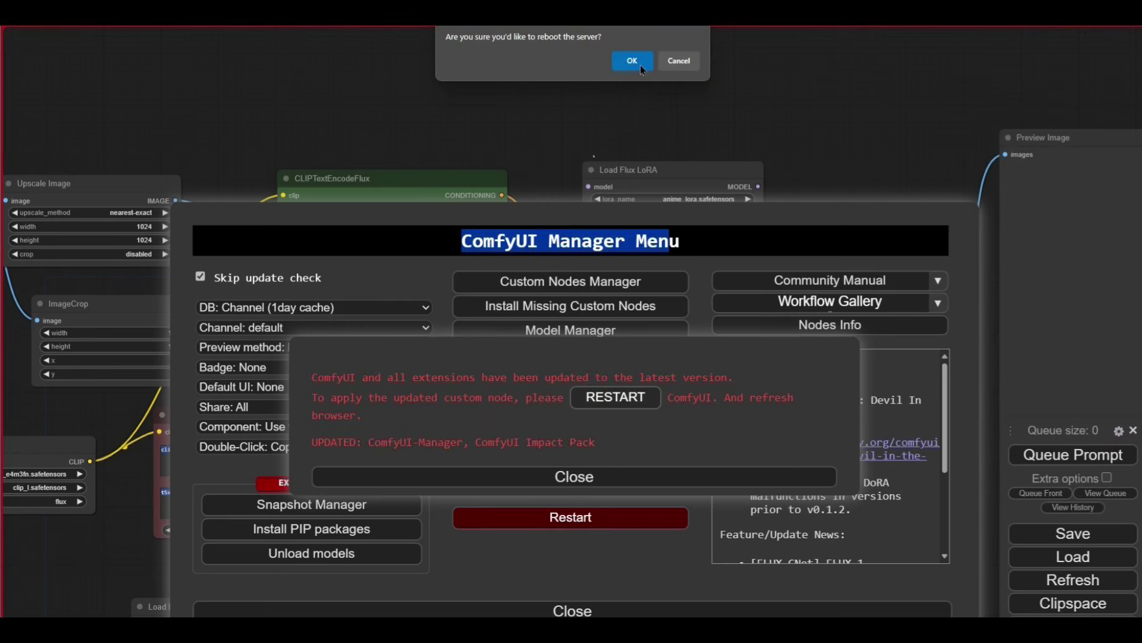
{"action": "left_click", "coordinate": [638, 63]}
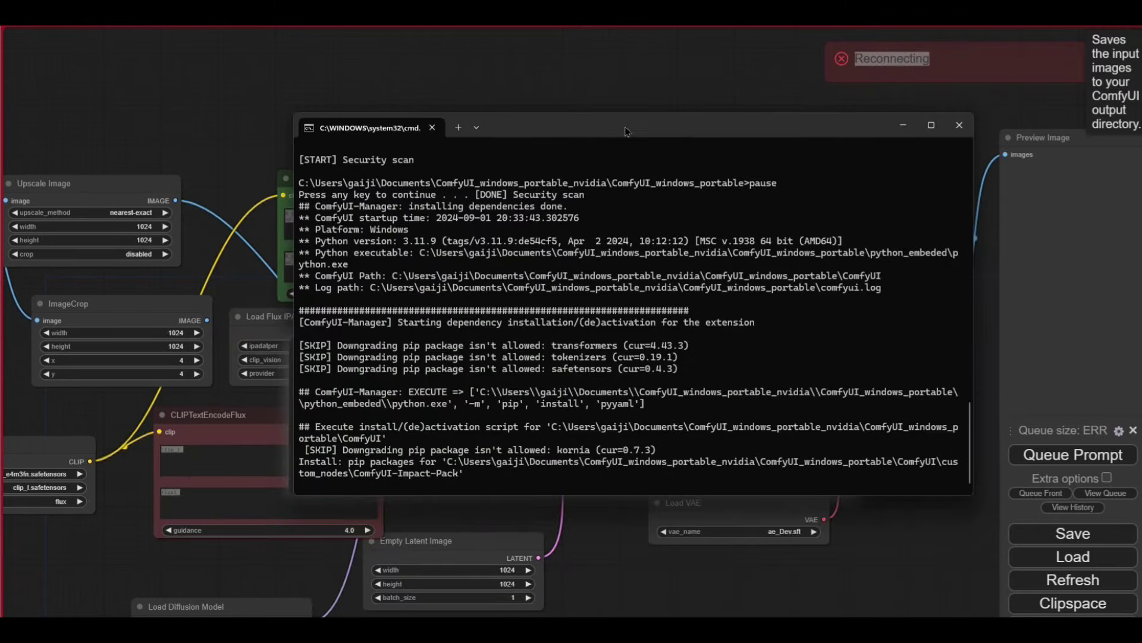
{"action": "key", "text": "alt+Tab"}
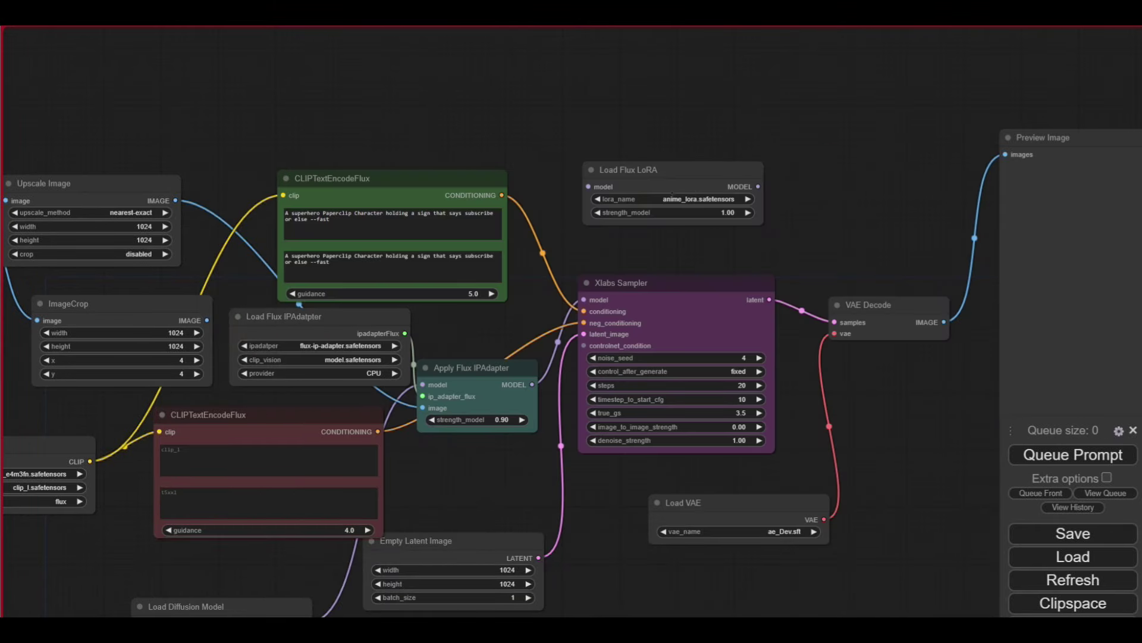
- Survey the Flux workflow, then bring up the Downloads folder holding the workflow files
{"action": "left_click_drag", "start_coordinate": [391, 136], "coordinate": [605, 117]}
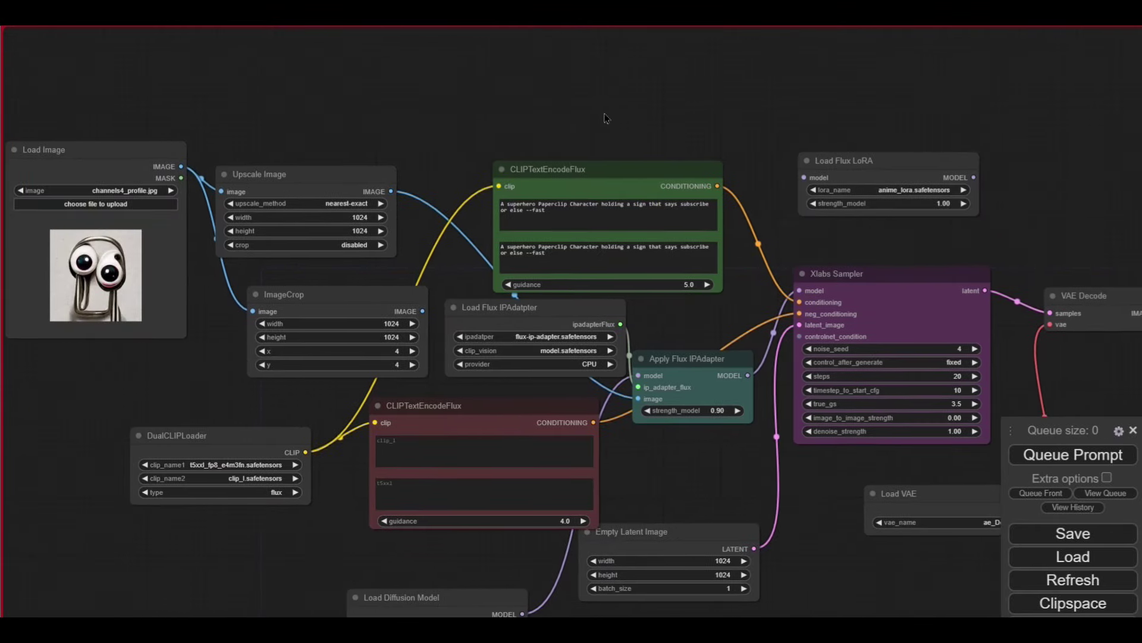
{"action": "scroll", "coordinate": [619, 143], "scroll_direction": "down", "scroll_amount": 2}
{"action": "scroll", "coordinate": [773, 523], "scroll_direction": "up", "scroll_amount": 2}
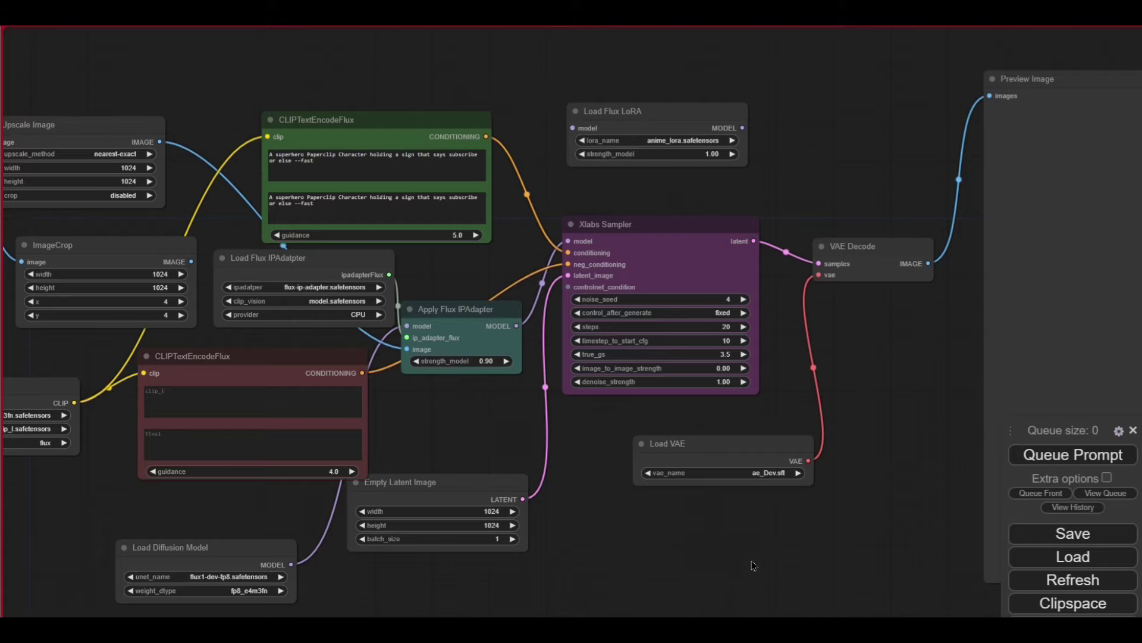
{"action": "scroll", "coordinate": [754, 566], "scroll_direction": "down", "scroll_amount": 2}
{"action": "scroll", "coordinate": [768, 555], "scroll_direction": "up", "scroll_amount": 3}
{"action": "key", "text": "alt+Tab"}
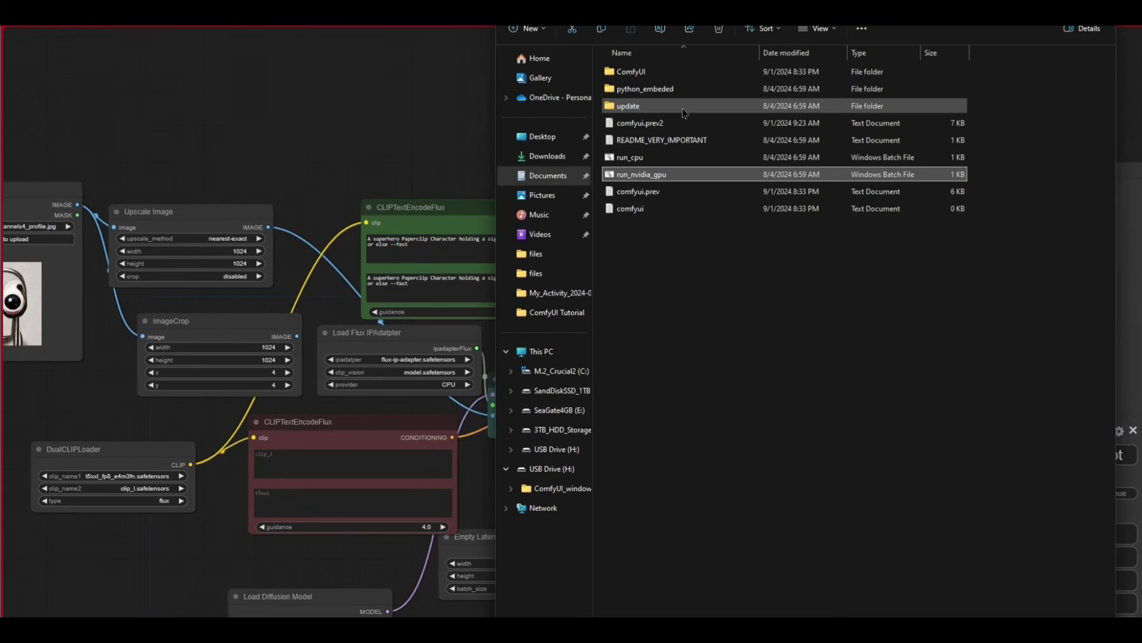
{"action": "key", "text": "alt+Tab"}
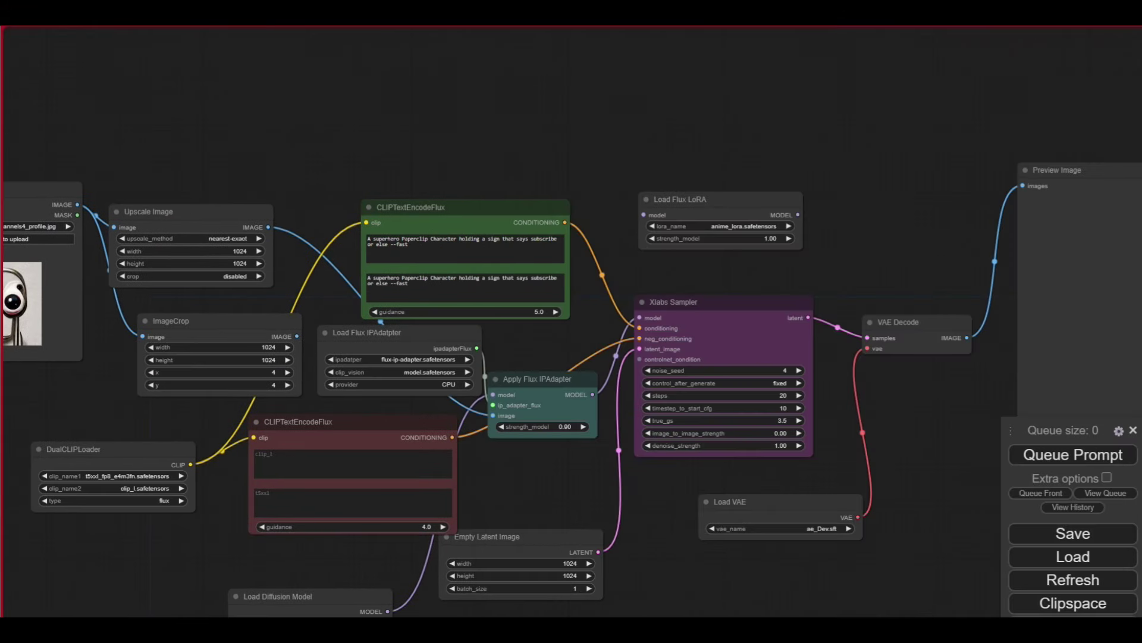
{"action": "key", "text": "alt+Tab"}
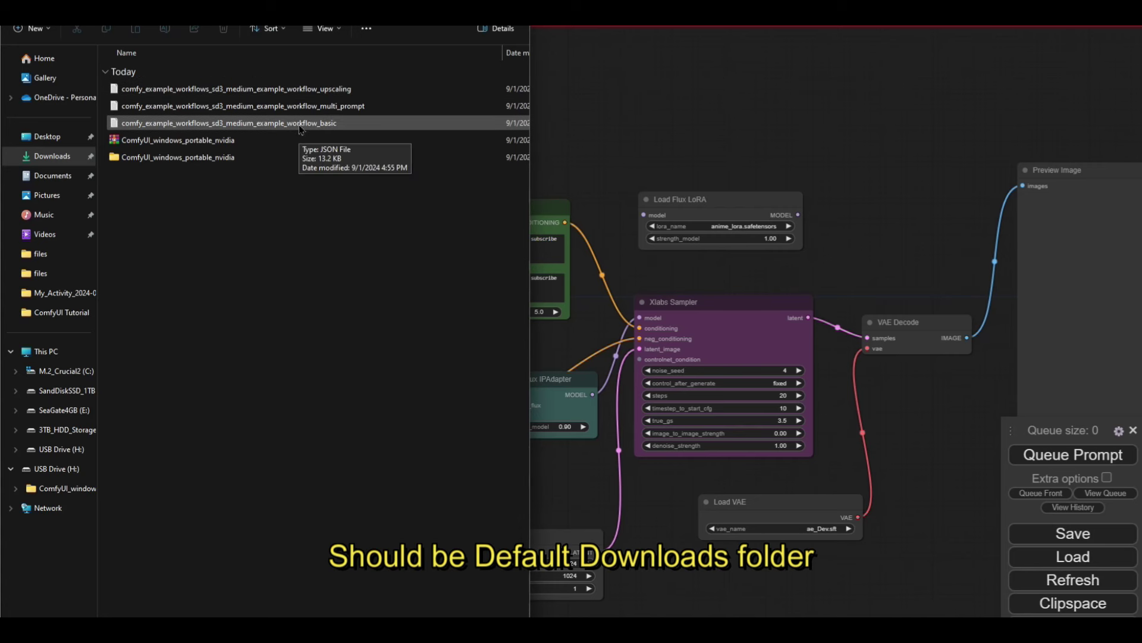
- Load the SD3 basic workflow JSON from Downloads onto the canvas
{"action": "left_click_drag", "start_coordinate": [300, 128], "coordinate": [837, 132]}
{"action": "left_click_drag", "start_coordinate": [108, 529], "coordinate": [562, 568]}
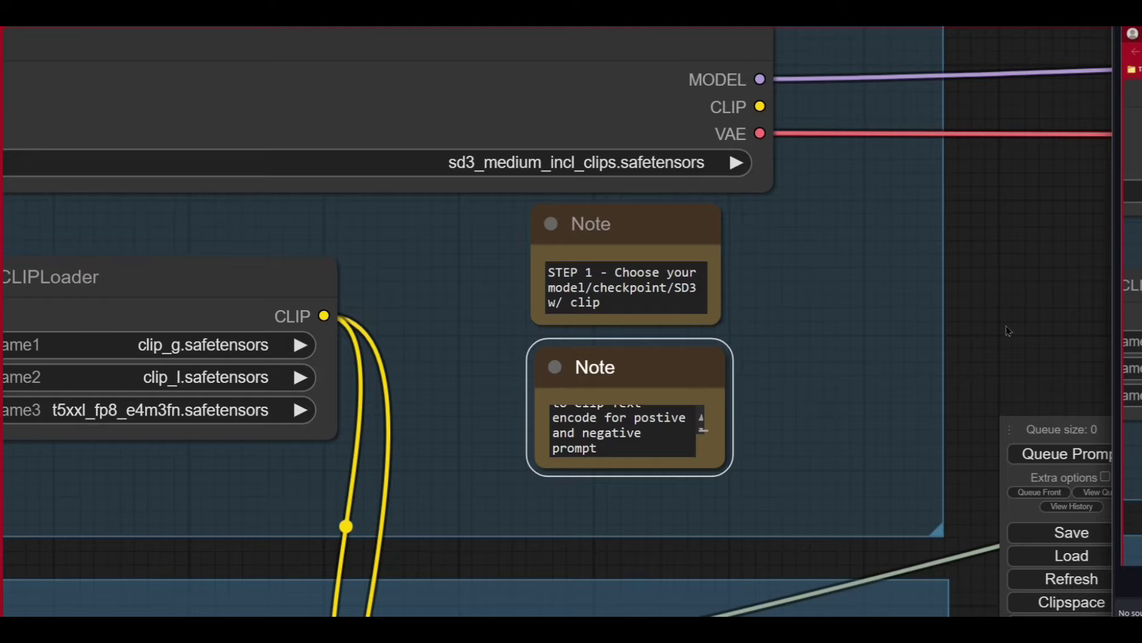
{"action": "scroll", "coordinate": [1006, 345], "scroll_direction": "down", "scroll_amount": 4}
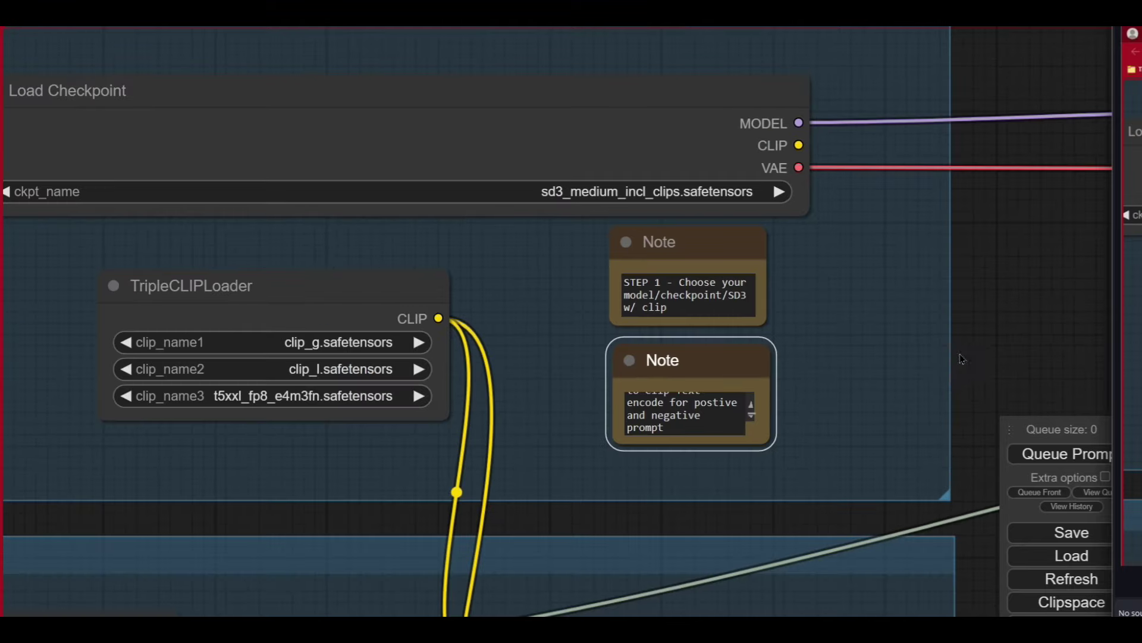
{"action": "left_click", "coordinate": [1072, 555]}
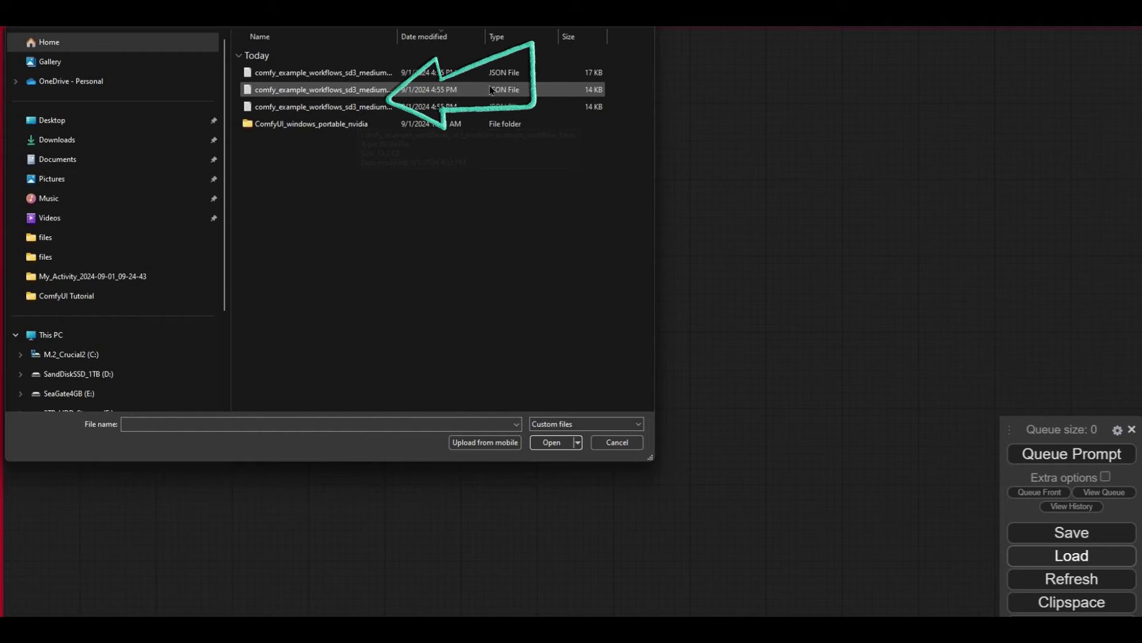
{"action": "double_click", "coordinate": [491, 89]}
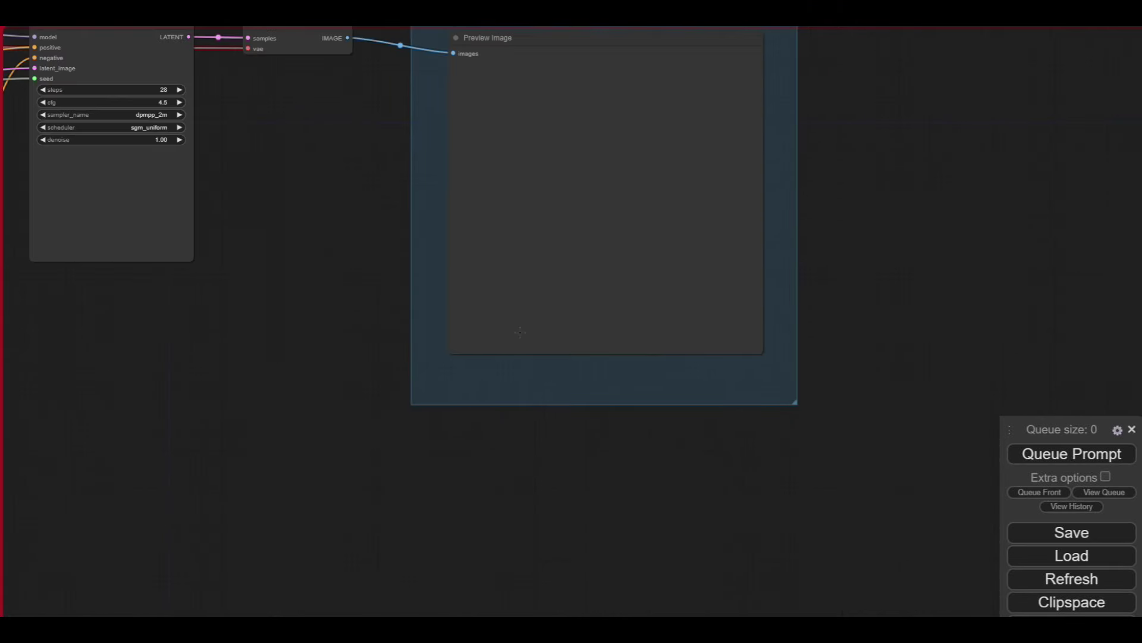
{"action": "scroll", "coordinate": [381, 522], "scroll_direction": "down", "scroll_amount": 5}
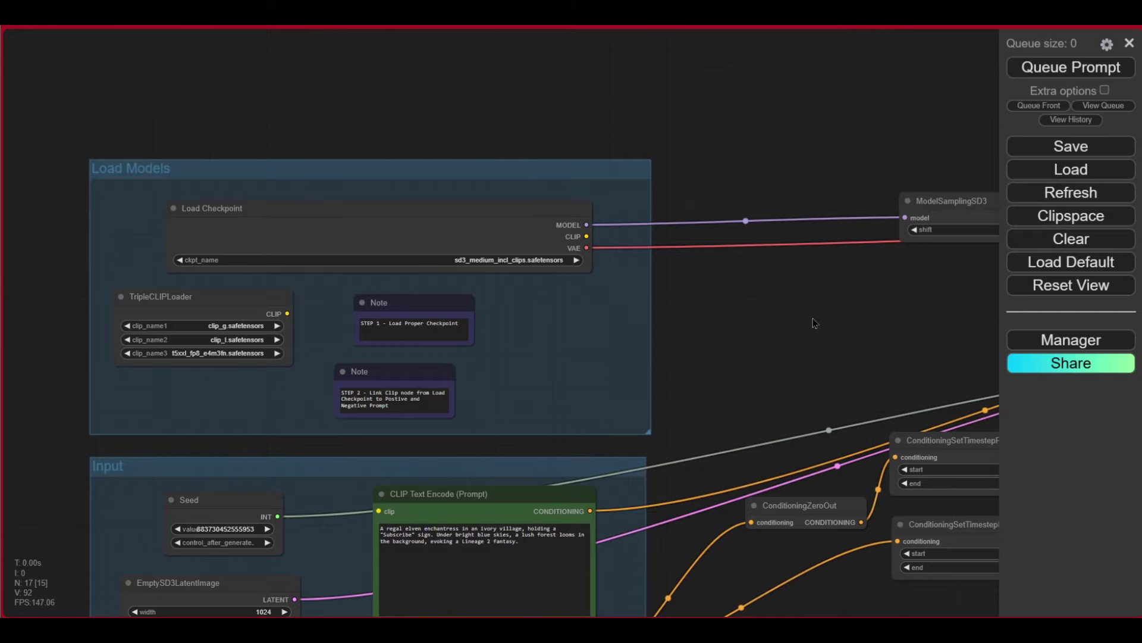
{"action": "left_click_drag", "start_coordinate": [814, 323], "coordinate": [561, 337]}
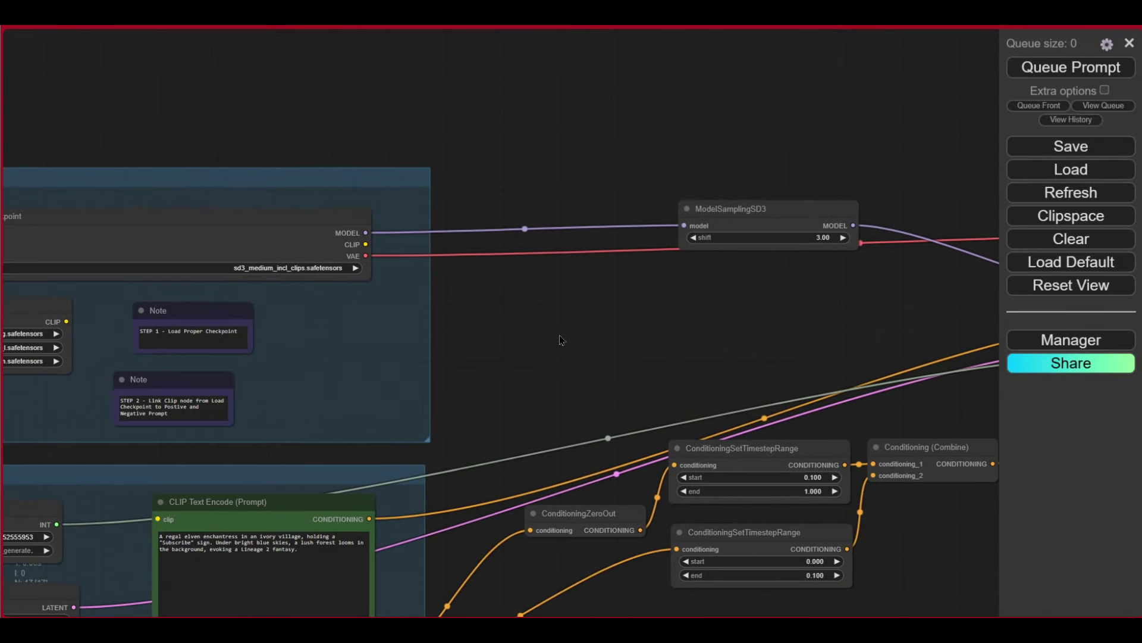
{"action": "scroll", "coordinate": [559, 357], "scroll_direction": "down", "scroll_amount": 8}
{"action": "scroll", "coordinate": [558, 375], "scroll_direction": "down", "scroll_amount": 1}
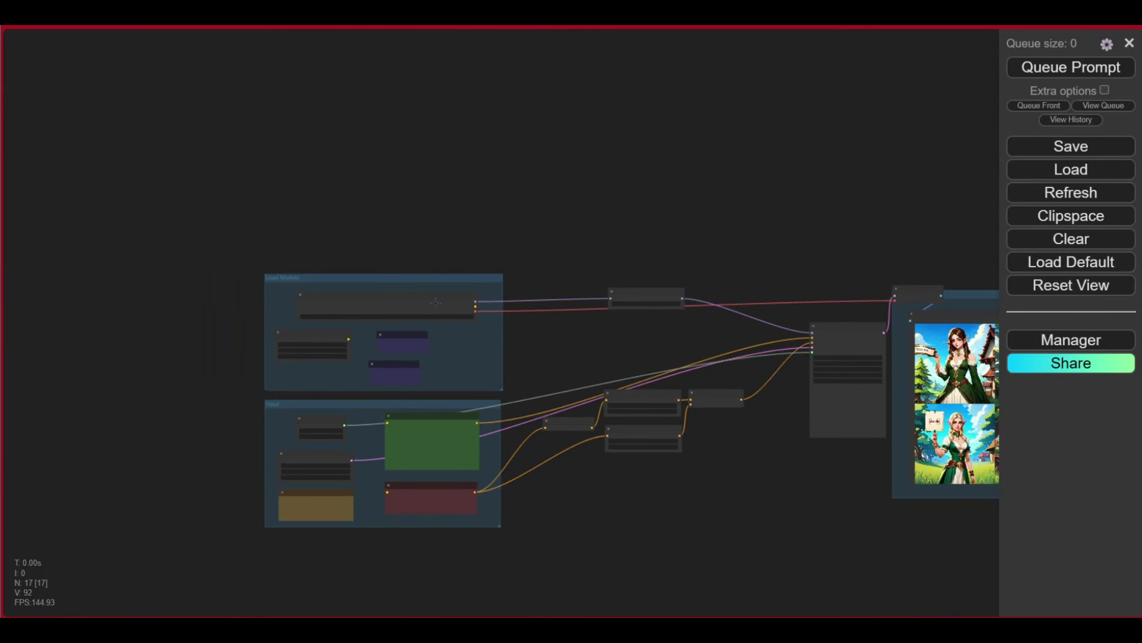
{"action": "scroll", "coordinate": [527, 331], "scroll_direction": "up", "scroll_amount": 10}
{"action": "scroll", "coordinate": [541, 365], "scroll_direction": "up", "scroll_amount": 1}
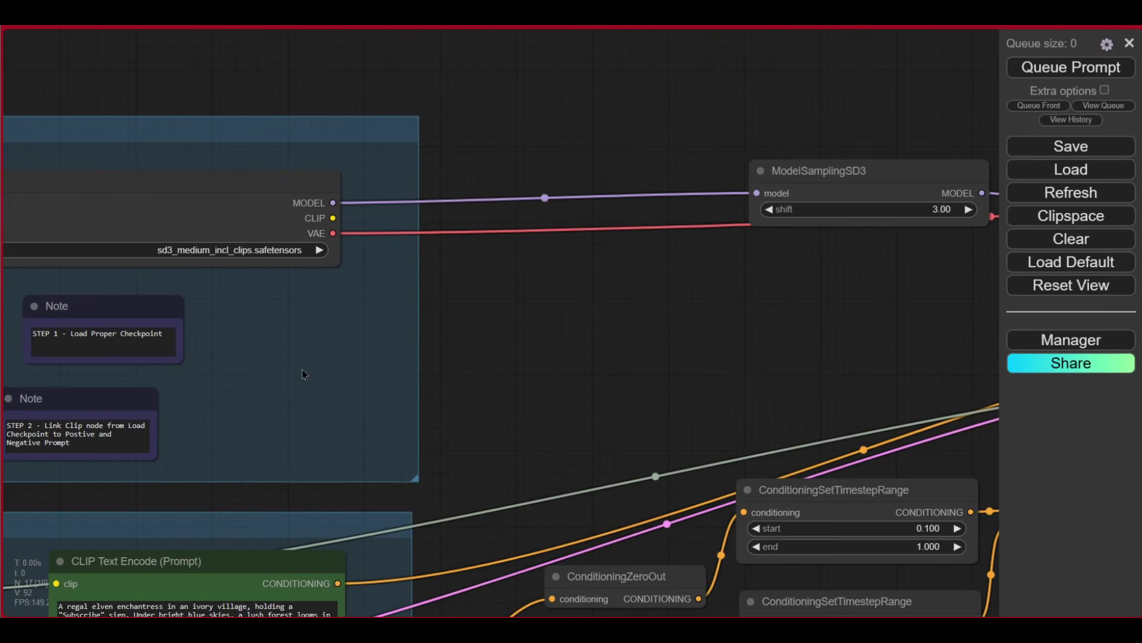
{"action": "left_click_drag", "start_coordinate": [301, 377], "coordinate": [717, 362]}
{"action": "left_click_drag", "start_coordinate": [632, 353], "coordinate": [667, 364]}
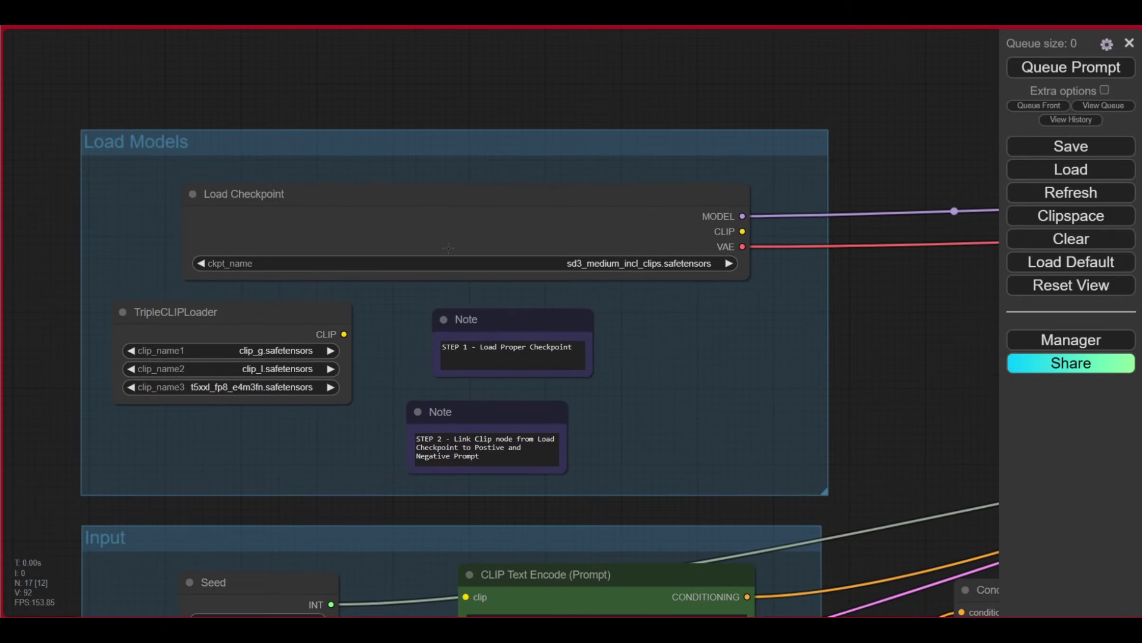
{"action": "scroll", "coordinate": [585, 280], "scroll_direction": "up", "scroll_amount": 2}
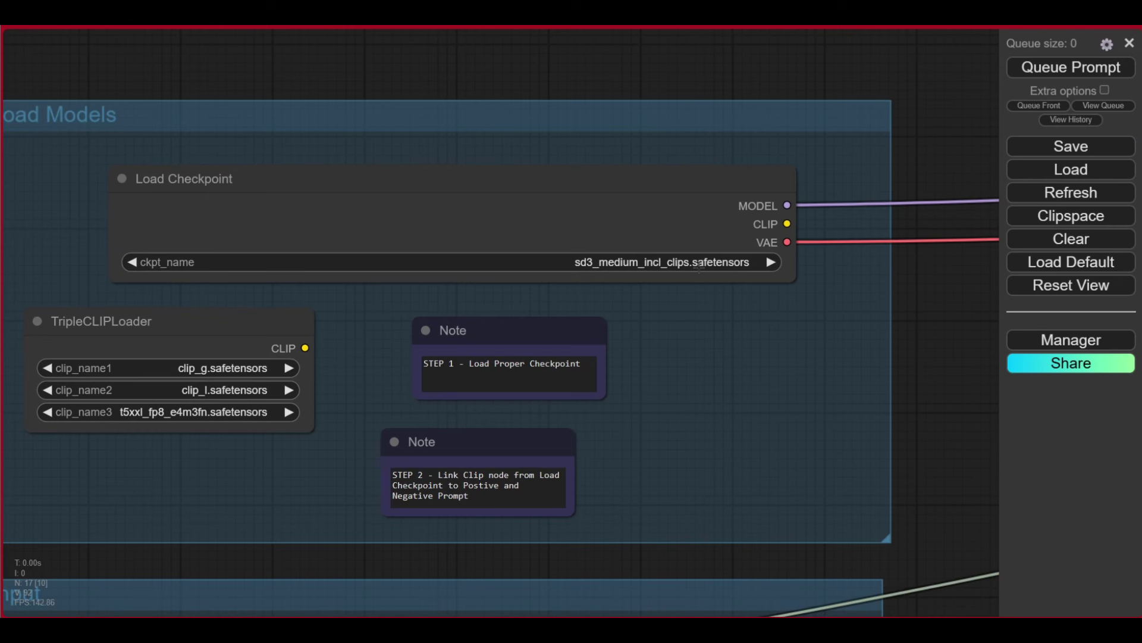
- Keep sd3_medium_incl_clips.safetensors as the checkpoint and nudge the STEP 1 note up and right
{"action": "left_click", "coordinate": [671, 261]}
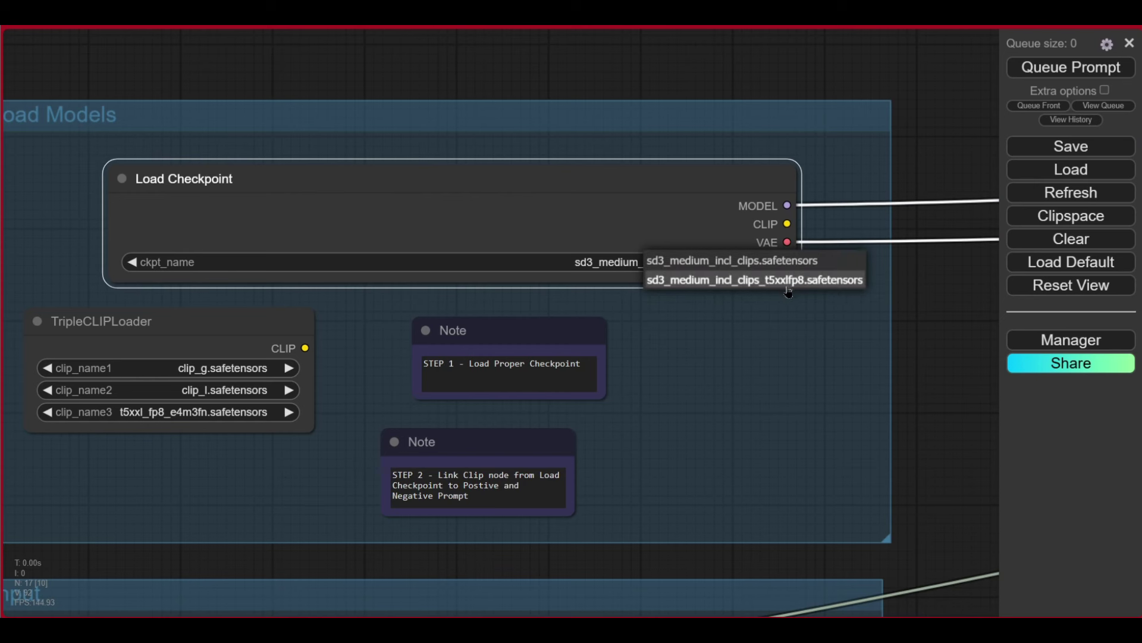
{"action": "left_click", "coordinate": [724, 261]}
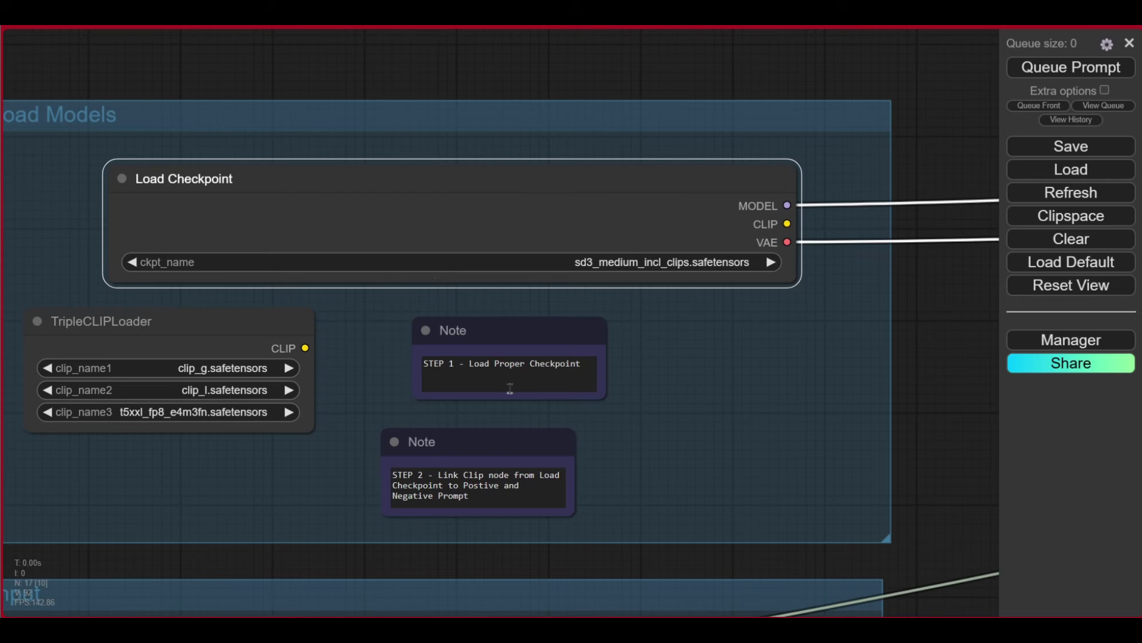
{"action": "left_click_drag", "start_coordinate": [487, 327], "coordinate": [527, 328]}
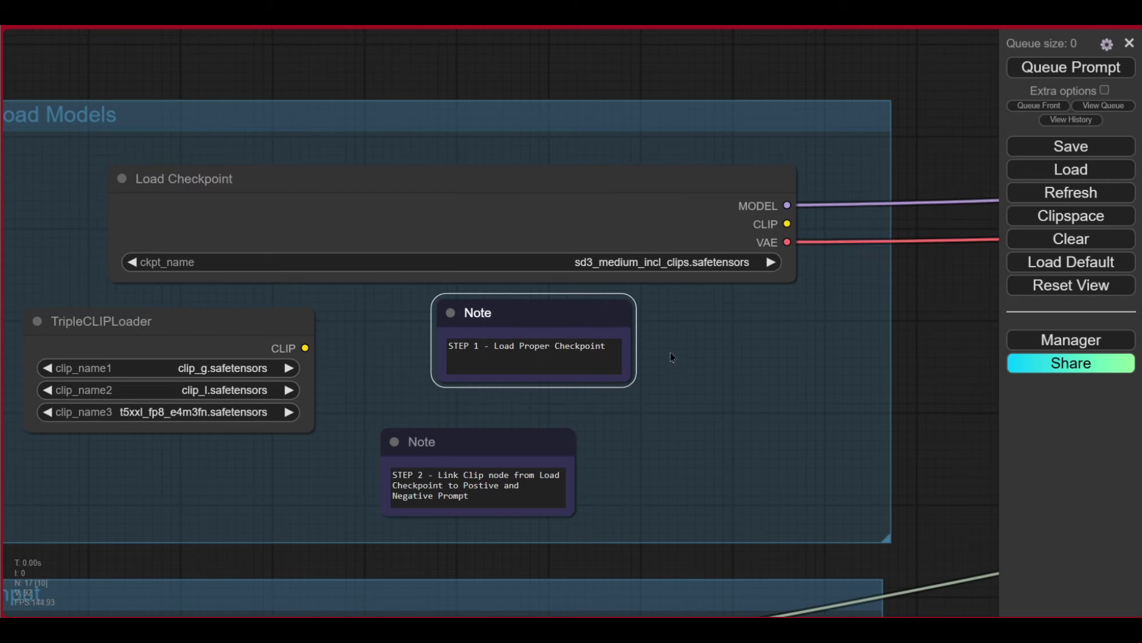
- Add a Note node by searching 'no', then remove it again
{"action": "double_click", "coordinate": [694, 363]}
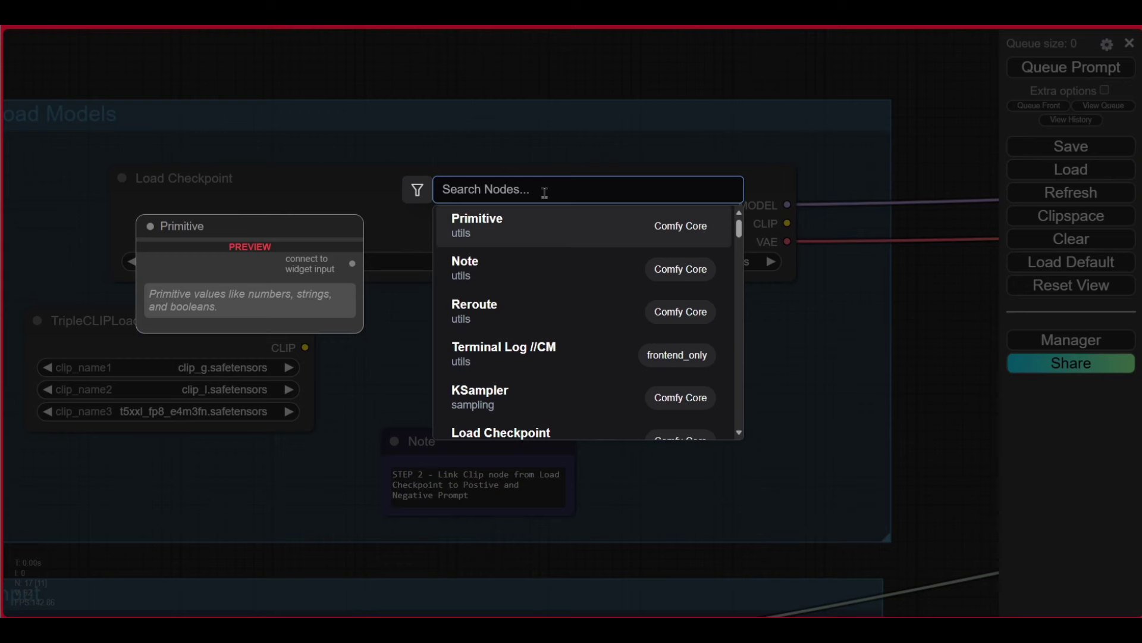
{"action": "type", "text": "no"}
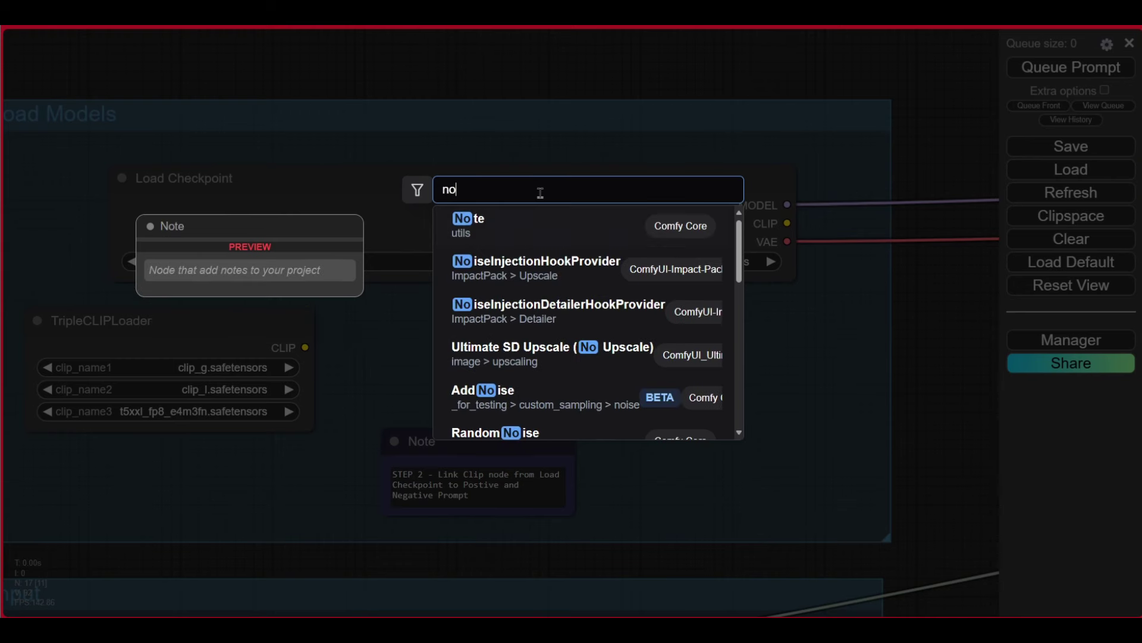
{"action": "key", "text": "Return"}
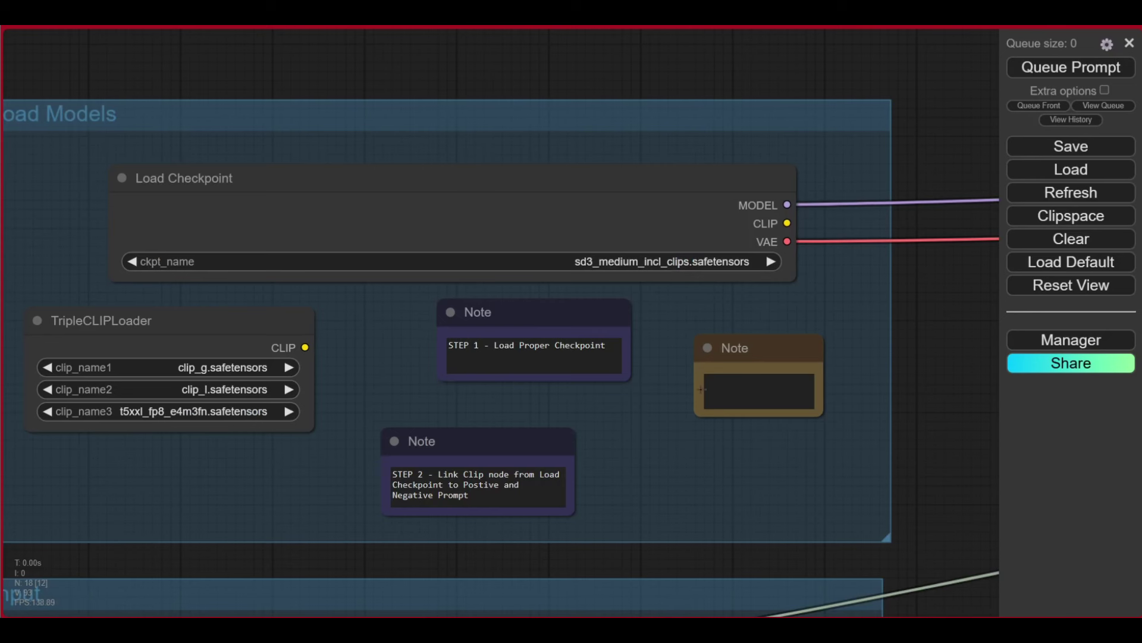
{"action": "right_click", "coordinate": [757, 342]}
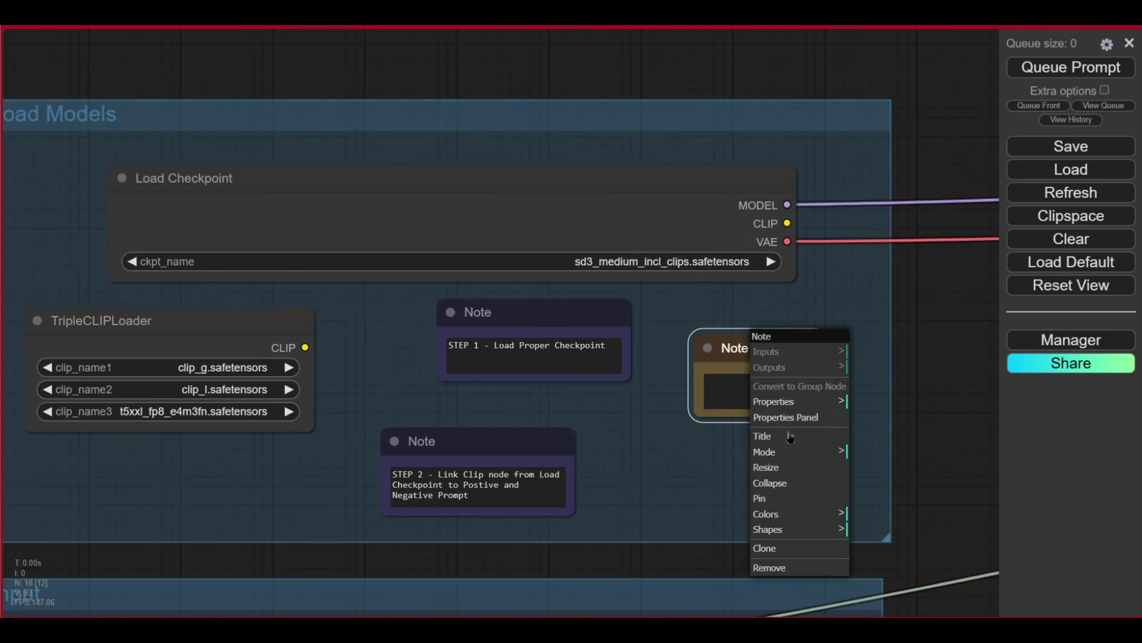
{"action": "left_click", "coordinate": [773, 514]}
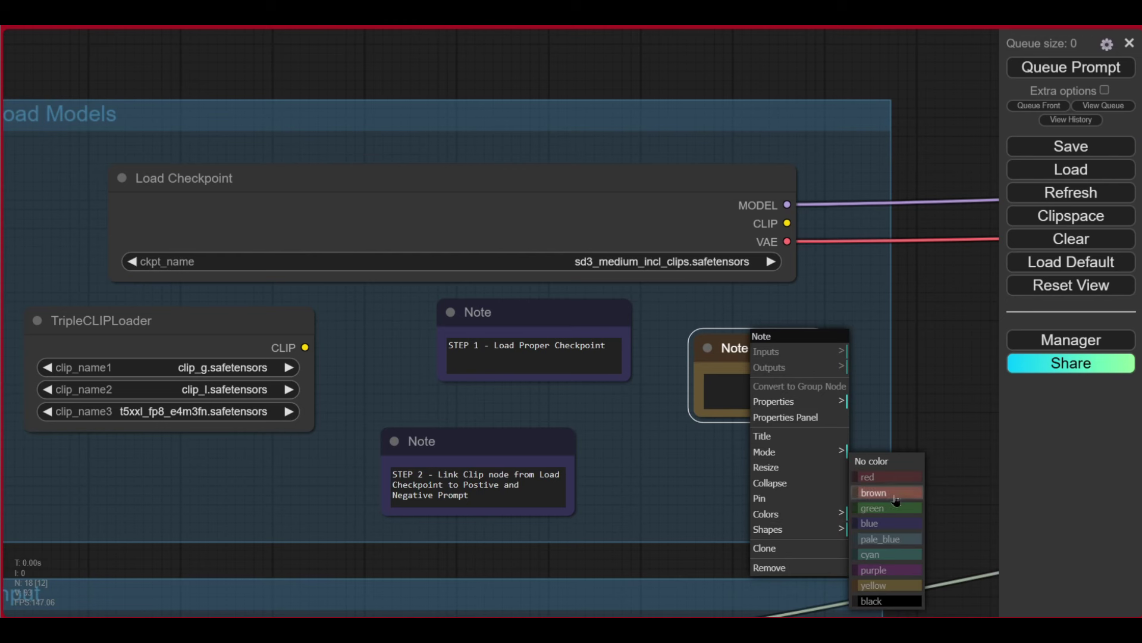
{"action": "left_click", "coordinate": [769, 567]}
- Shift the STEP 1 note further right and nudge the TripleCLIPLoader node
{"action": "left_click_drag", "start_coordinate": [536, 311], "coordinate": [708, 322]}
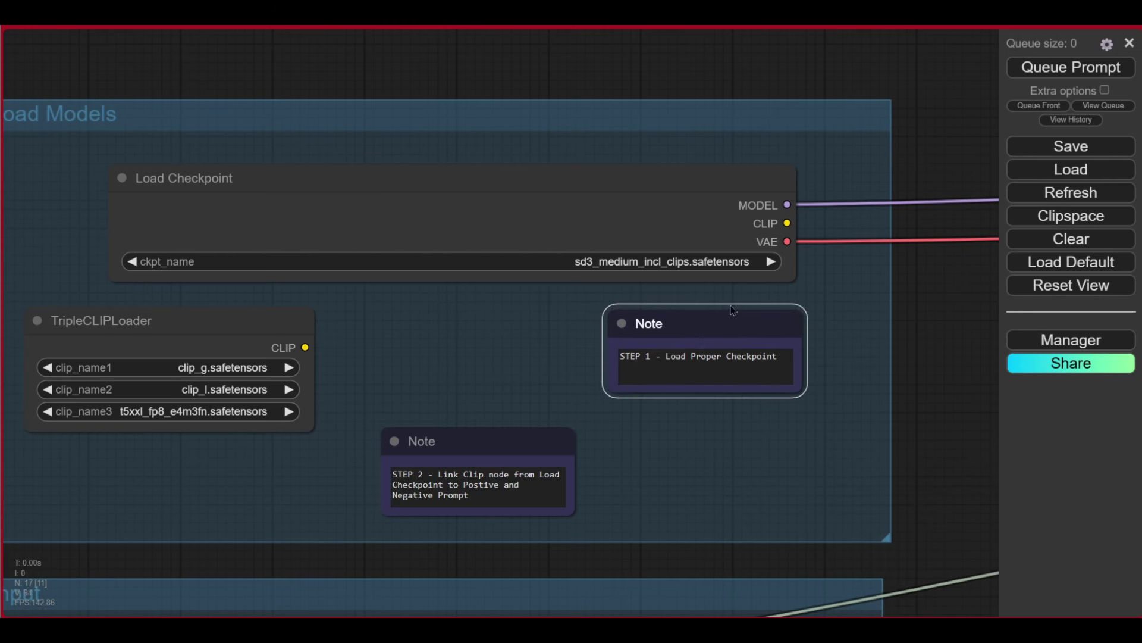
{"action": "mouse_move", "coordinate": [148, 321]}
{"action": "left_mouse_down"}
{"action": "mouse_move", "coordinate": [387, 365]}
{"action": "mouse_move", "coordinate": [234, 336]}
{"action": "left_mouse_up"}
{"action": "scroll", "coordinate": [220, 336], "scroll_direction": "down", "scroll_amount": 1}
{"action": "scroll", "coordinate": [220, 336], "scroll_direction": "up", "scroll_amount": 2}
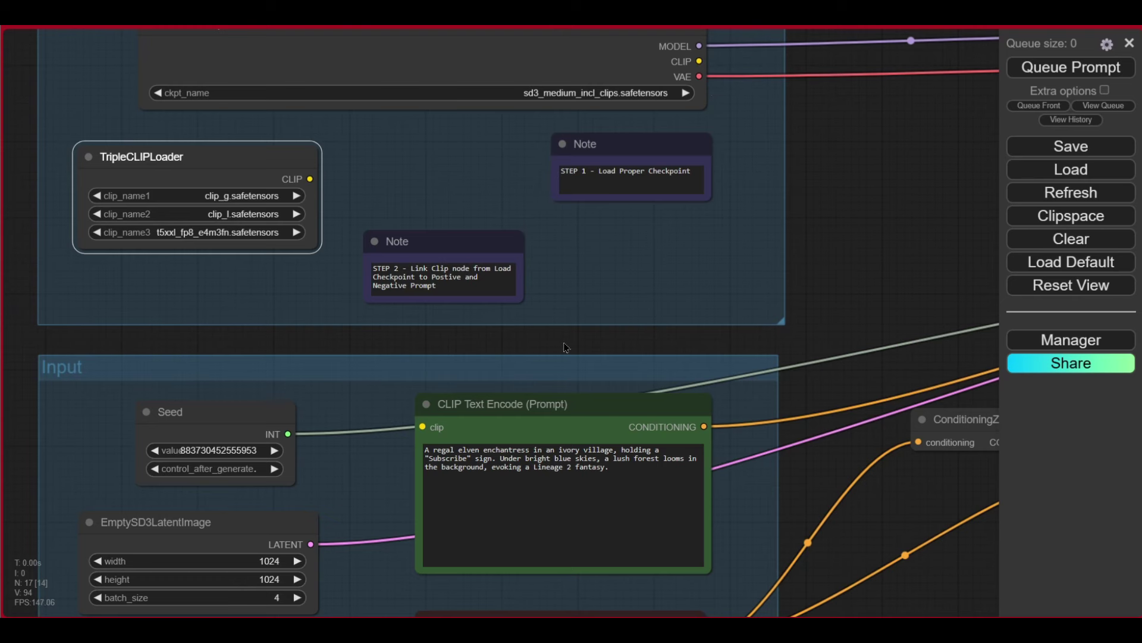
{"action": "scroll", "coordinate": [626, 392], "scroll_direction": "down", "scroll_amount": 2}
{"action": "scroll", "coordinate": [627, 369], "scroll_direction": "up", "scroll_amount": 2}
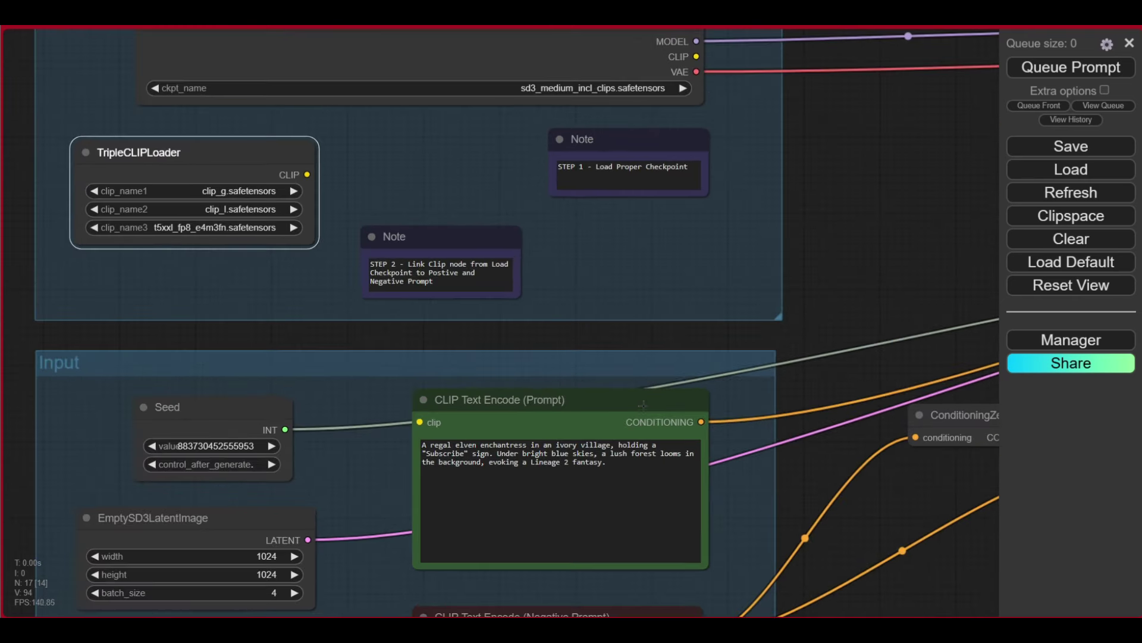
{"action": "scroll", "coordinate": [743, 514], "scroll_direction": "up", "scroll_amount": 1}
{"action": "left_click_drag", "start_coordinate": [742, 511], "coordinate": [764, 256]}
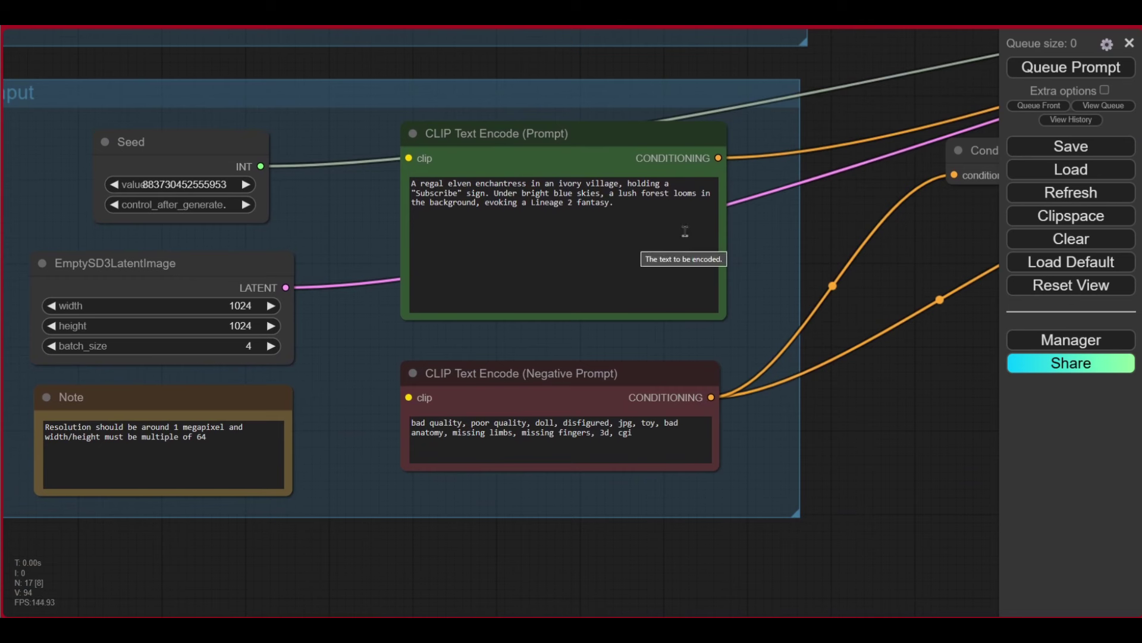
{"action": "left_click_drag", "start_coordinate": [614, 141], "coordinate": [649, 138]}
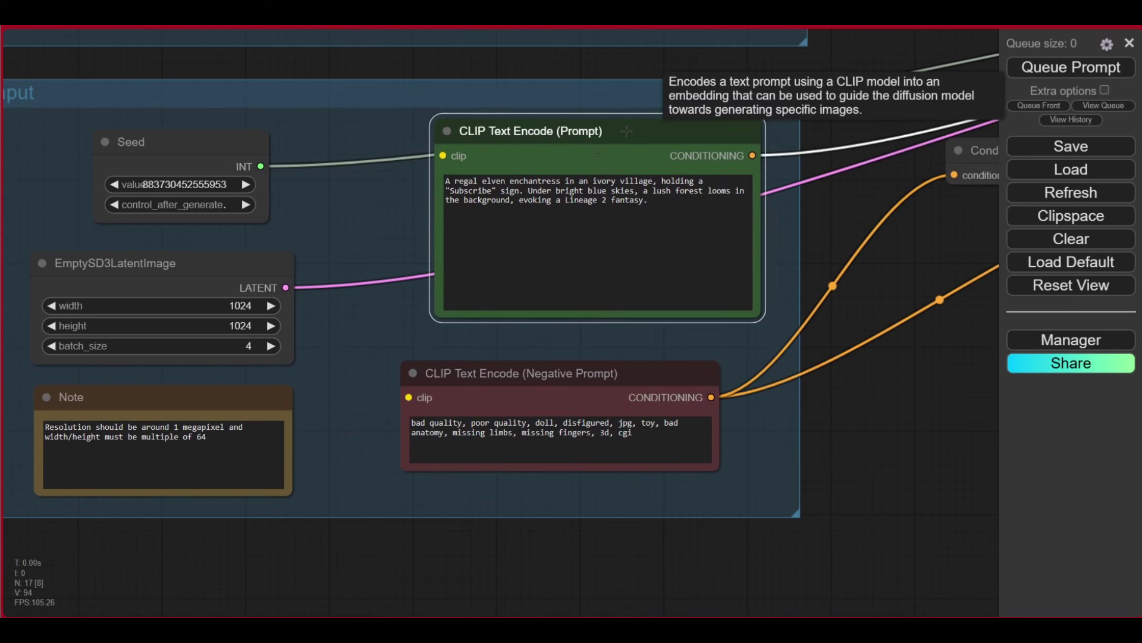
{"action": "left_click_drag", "start_coordinate": [699, 205], "coordinate": [426, 177]}
{"action": "left_click_drag", "start_coordinate": [563, 369], "coordinate": [598, 369]}
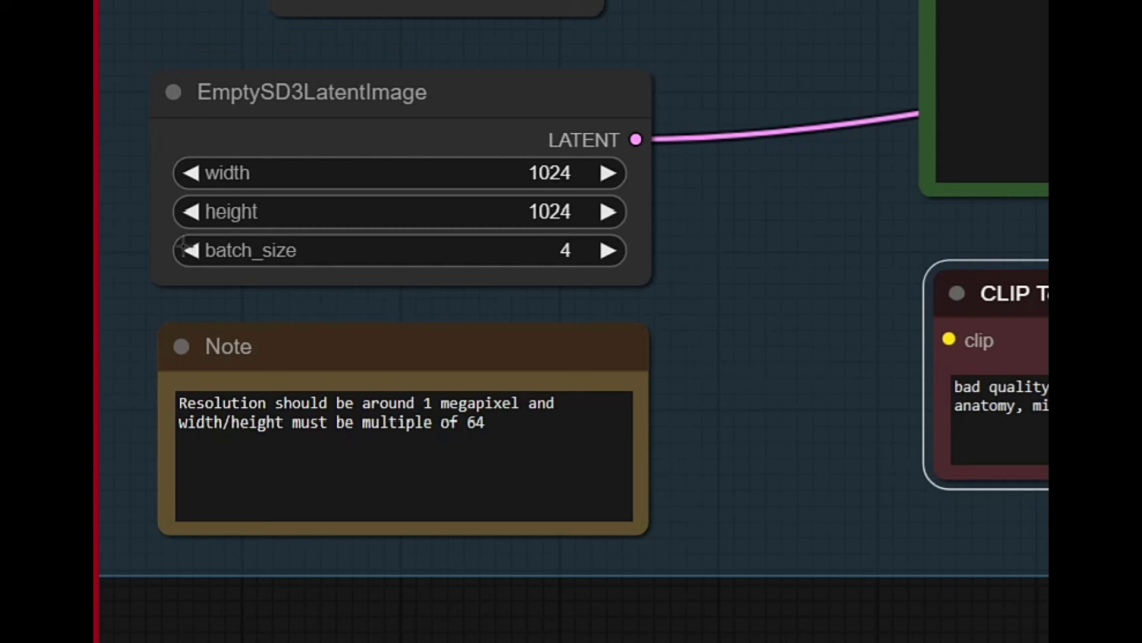
{"action": "left_click", "coordinate": [191, 250]}
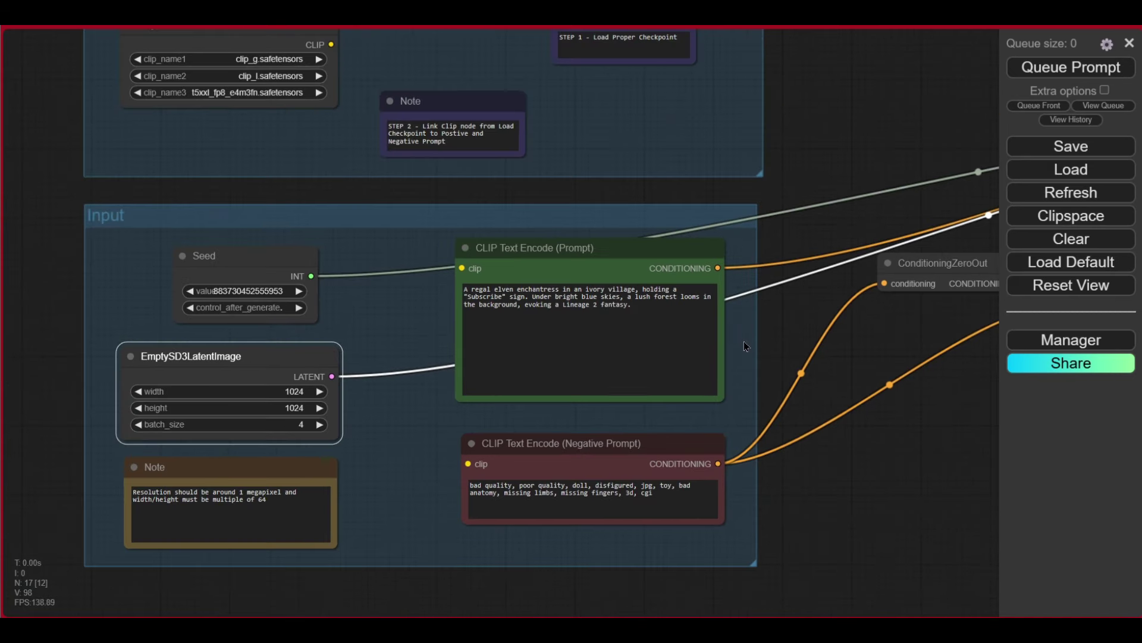
{"action": "scroll", "coordinate": [741, 323], "scroll_direction": "down", "scroll_amount": 1}
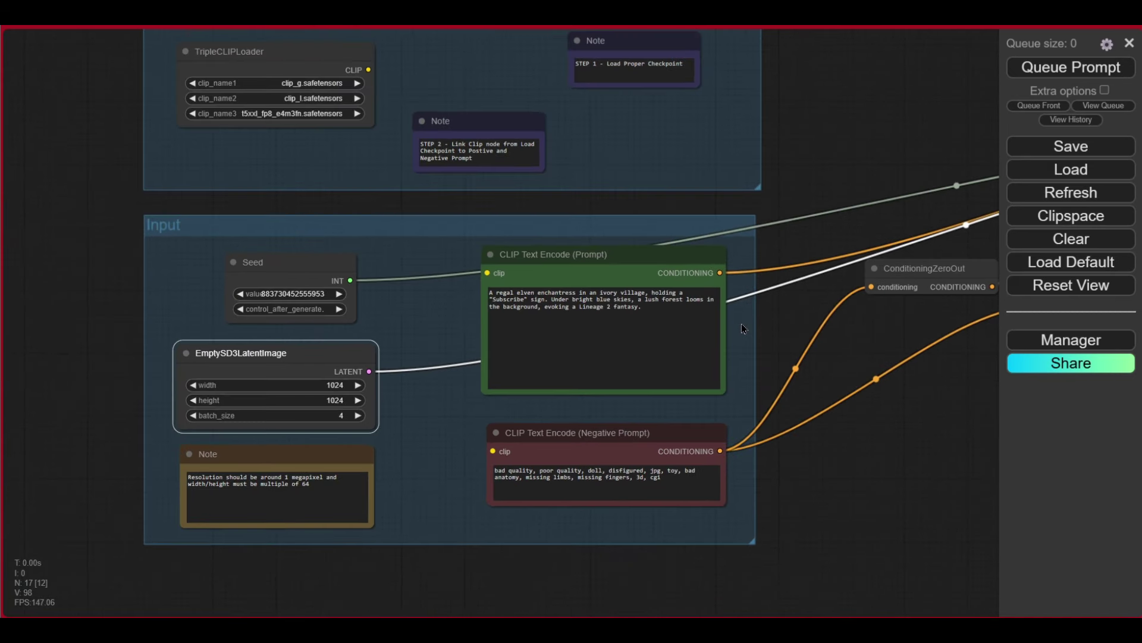
{"action": "scroll", "coordinate": [747, 298], "scroll_direction": "up", "scroll_amount": 1}
{"action": "scroll", "coordinate": [747, 299], "scroll_direction": "down", "scroll_amount": 1}
{"action": "left_click_drag", "start_coordinate": [747, 299], "coordinate": [769, 446]}
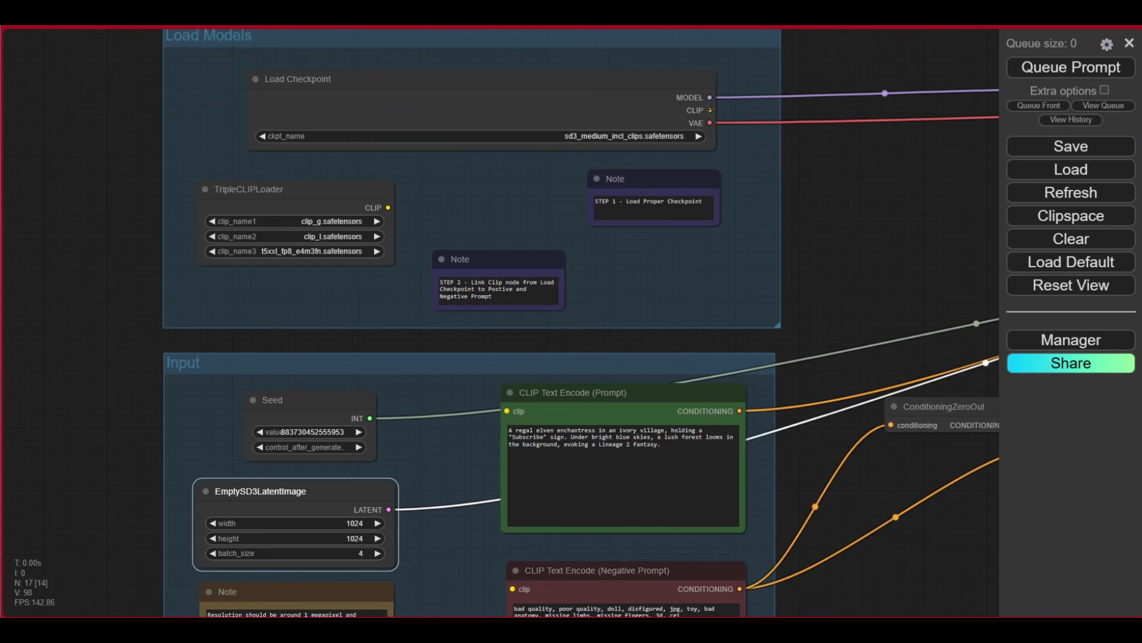
- Wire Load Checkpoint's CLIP output into both prompt encoders' clip inputs and tidy their positions
{"action": "left_click_drag", "start_coordinate": [710, 110], "coordinate": [507, 411]}
{"action": "left_click_drag", "start_coordinate": [452, 342], "coordinate": [455, 267]}
{"action": "left_click_drag", "start_coordinate": [595, 318], "coordinate": [616, 317]}
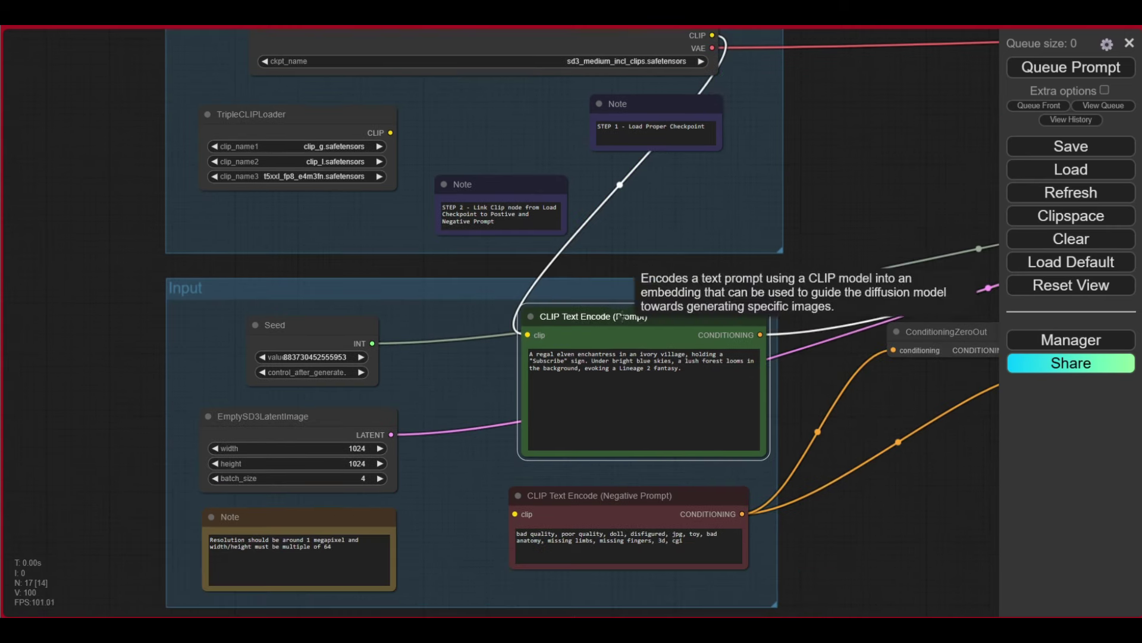
{"action": "left_click_drag", "start_coordinate": [712, 35], "coordinate": [517, 513]}
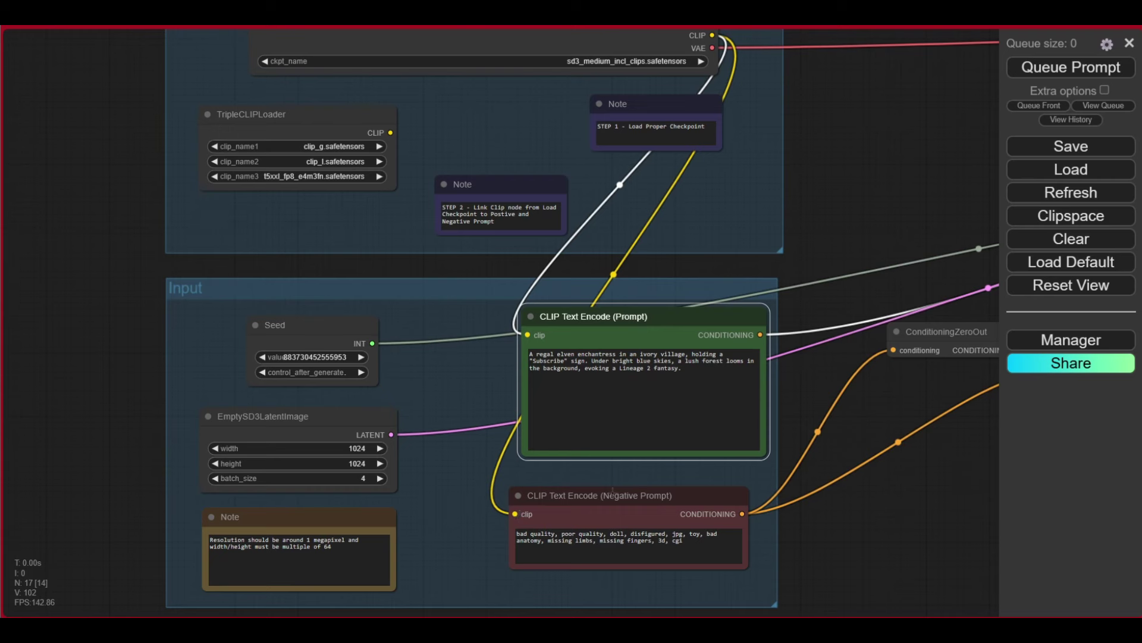
{"action": "left_click_drag", "start_coordinate": [613, 491], "coordinate": [581, 511]}
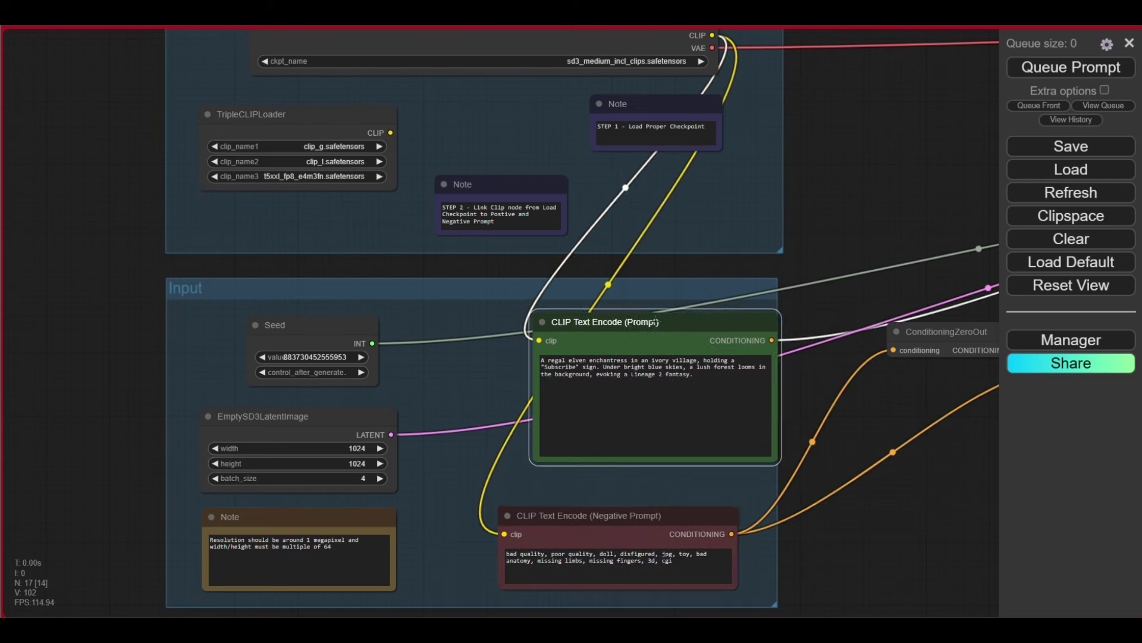
{"action": "left_click_drag", "start_coordinate": [655, 322], "coordinate": [671, 289]}
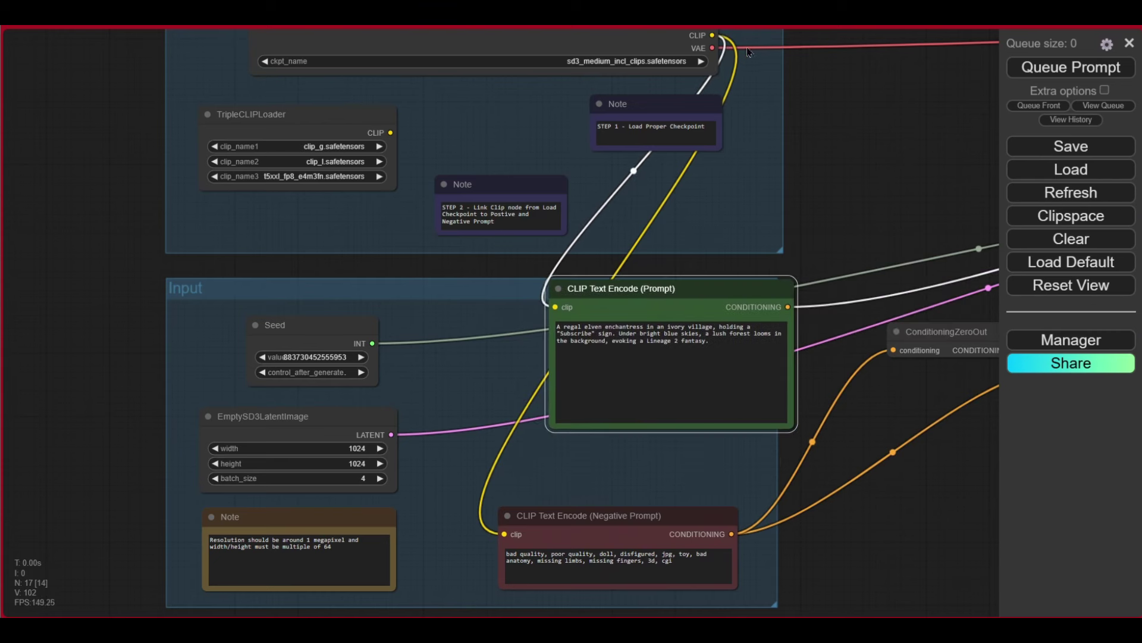
{"action": "left_click_drag", "start_coordinate": [773, 178], "coordinate": [749, 374]}
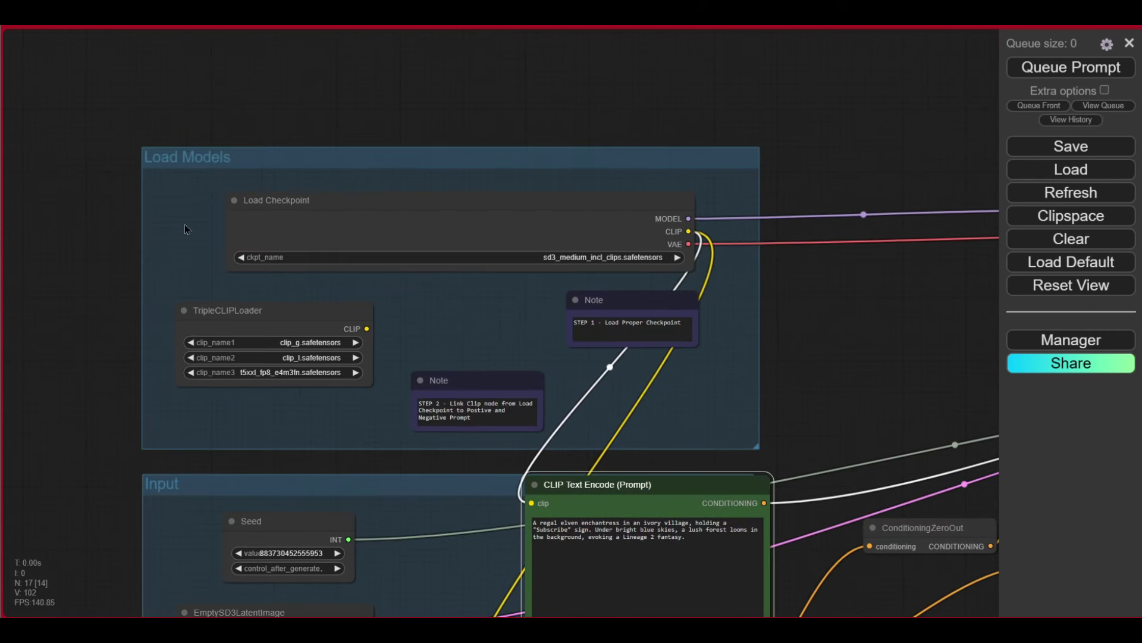
- Pan along the prompts and conditioning chain to the KSampler and preview image grid
{"action": "left_click_drag", "start_coordinate": [169, 528], "coordinate": [148, 321]}
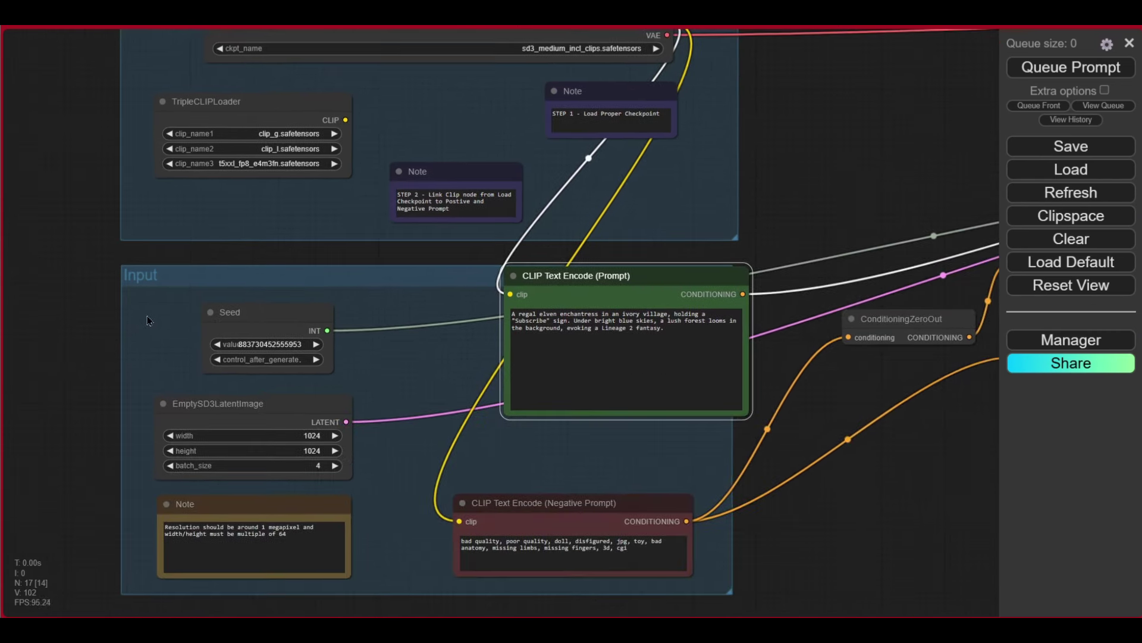
{"action": "left_click_drag", "start_coordinate": [822, 172], "coordinate": [537, 241]}
{"action": "left_click_drag", "start_coordinate": [819, 206], "coordinate": [664, 227]}
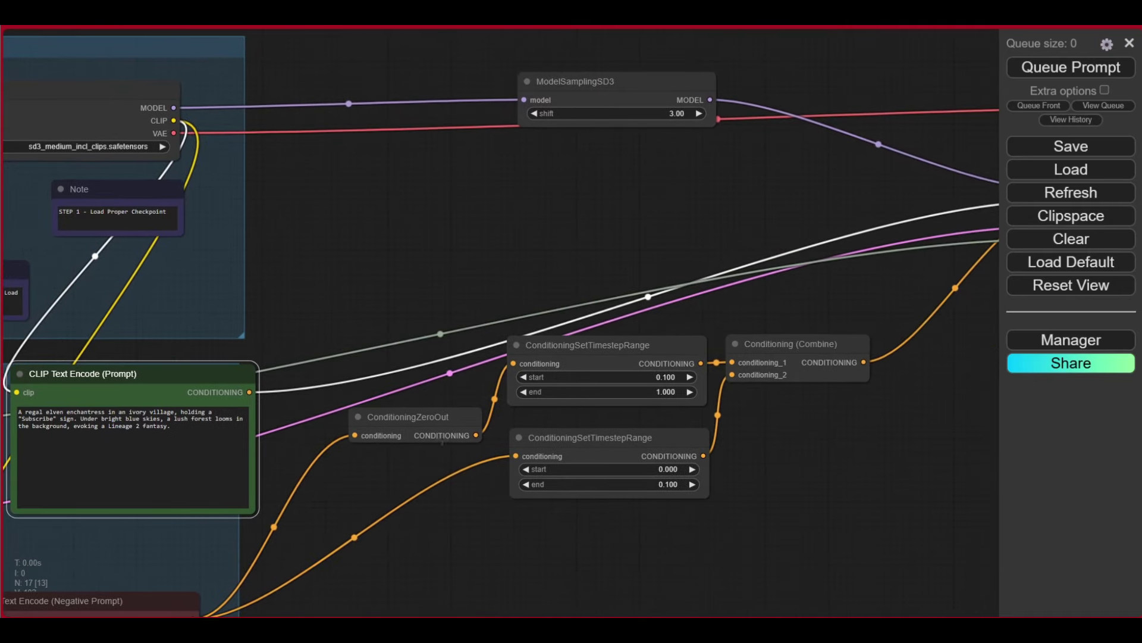
{"action": "left_click_drag", "start_coordinate": [360, 255], "coordinate": [580, 242]}
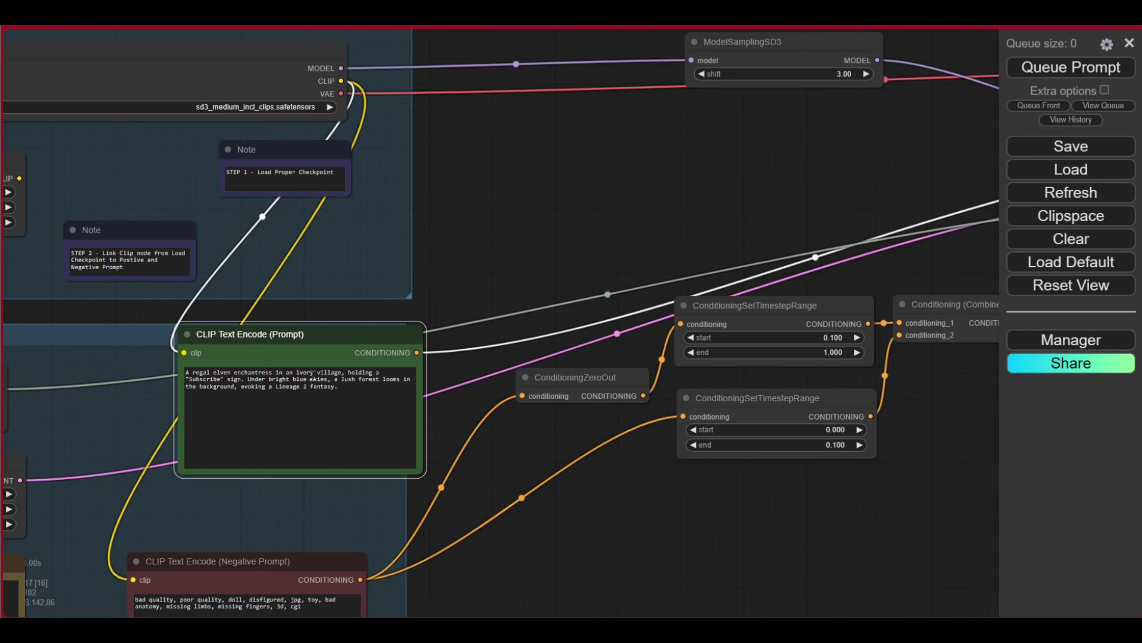
{"action": "left_click", "coordinate": [303, 387]}
{"action": "mouse_move", "coordinate": [275, 336]}
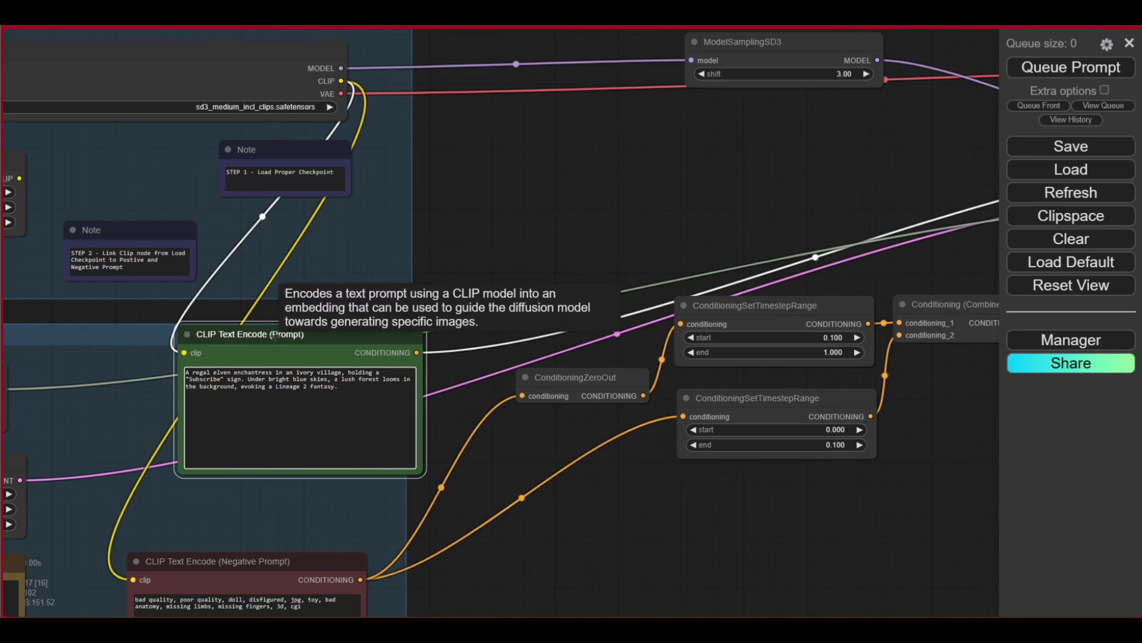
{"action": "left_click_drag", "start_coordinate": [997, 208], "coordinate": [423, 230]}
{"action": "left_click_drag", "start_coordinate": [561, 188], "coordinate": [327, 231]}
- Review the KSampler's 30 steps, cfg 4.5 and uni_pc, open the sampler list, and move VAE Decode
{"action": "scroll", "coordinate": [466, 225], "scroll_direction": "up", "scroll_amount": 9}
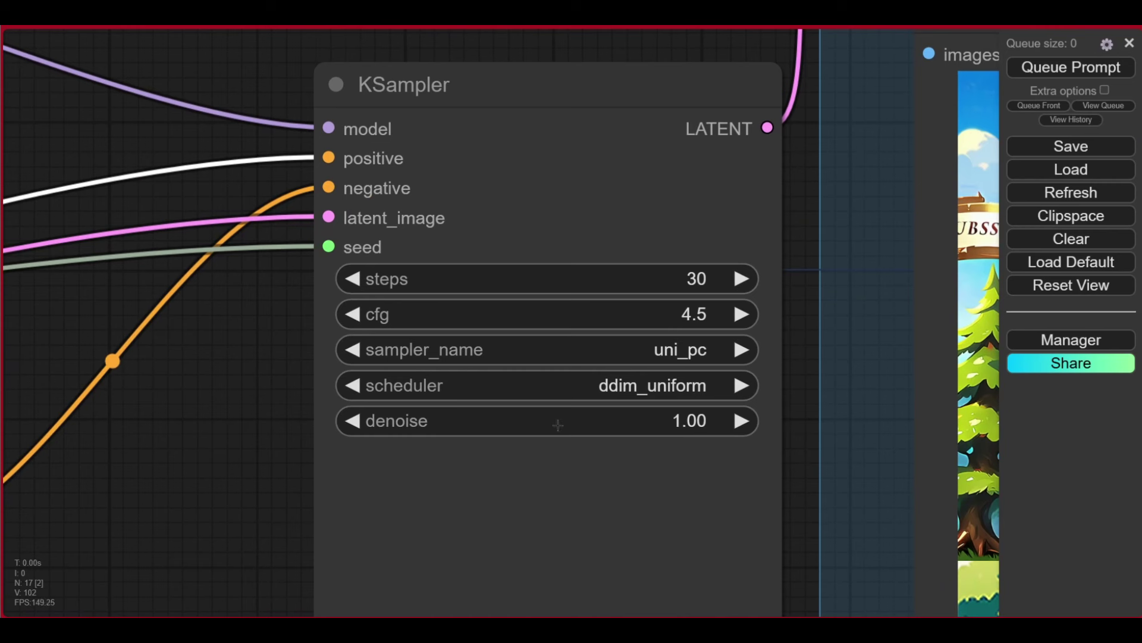
{"action": "mouse_move", "coordinate": [558, 427]}
{"action": "scroll", "coordinate": [616, 454], "scroll_direction": "down", "scroll_amount": 2}
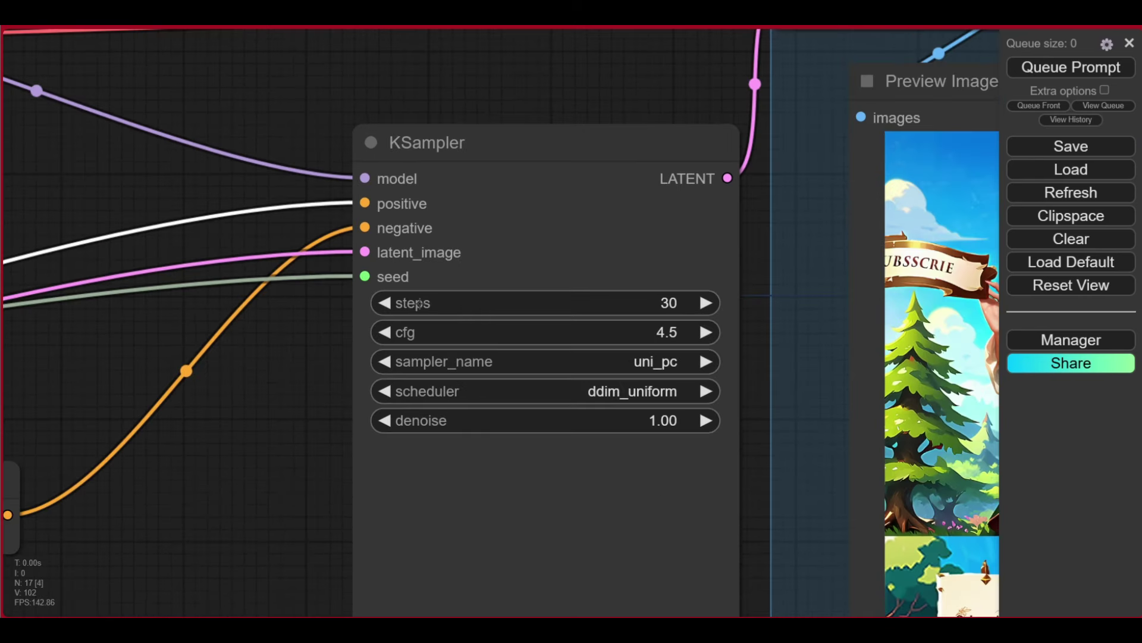
{"action": "mouse_move", "coordinate": [418, 304]}
{"action": "left_click_drag", "start_coordinate": [162, 545], "coordinate": [23, 613]}
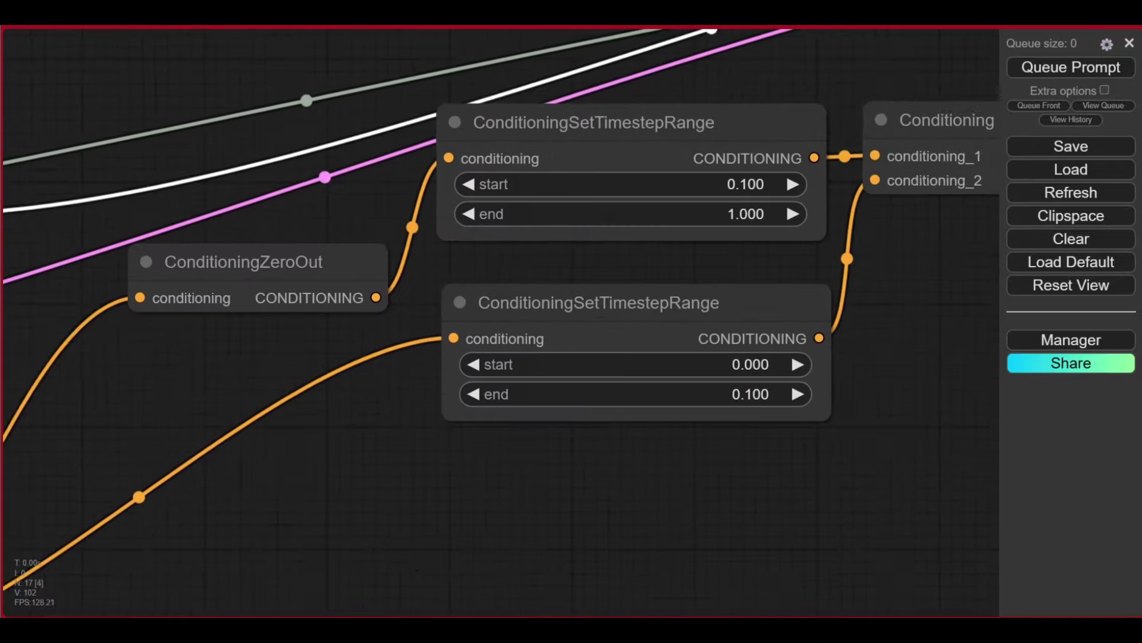
{"action": "left_click_drag", "start_coordinate": [994, 252], "coordinate": [198, 491]}
{"action": "left_click_drag", "start_coordinate": [690, 400], "coordinate": [561, 462]}
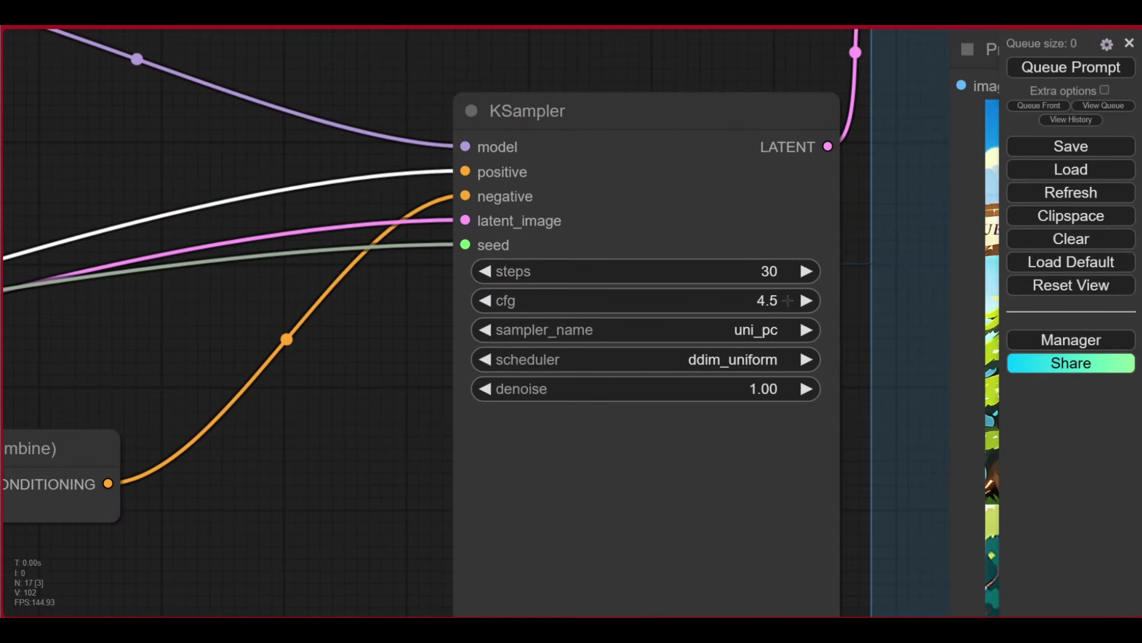
{"action": "left_click", "coordinate": [760, 330]}
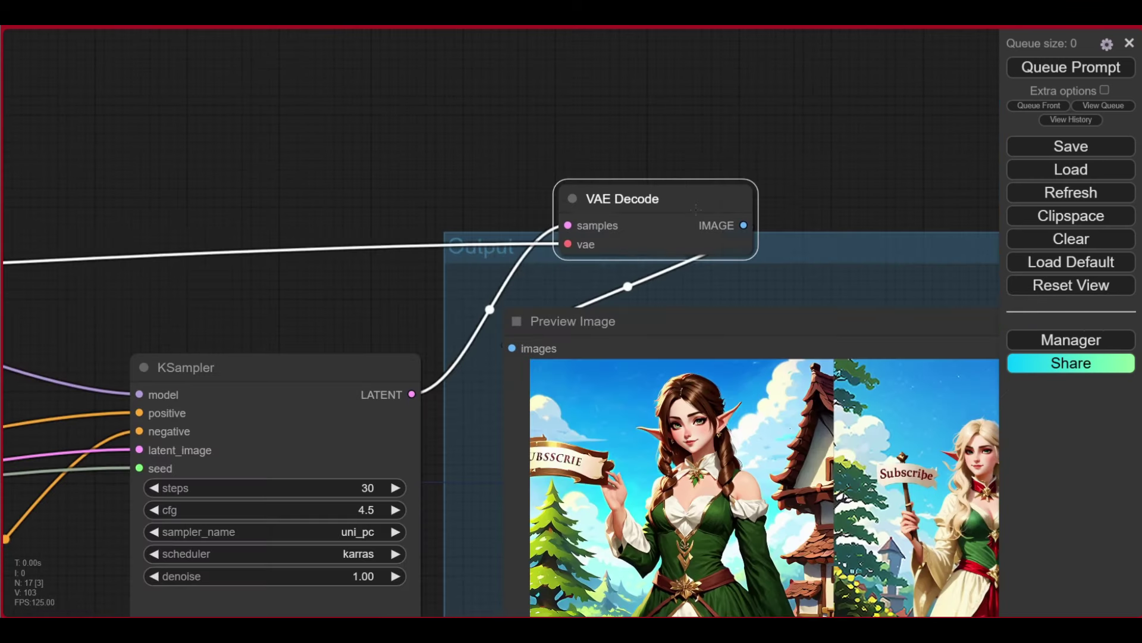
{"action": "left_click_drag", "start_coordinate": [657, 199], "coordinate": [336, 248]}
{"action": "scroll", "coordinate": [452, 207], "scroll_direction": "down", "scroll_amount": 5}
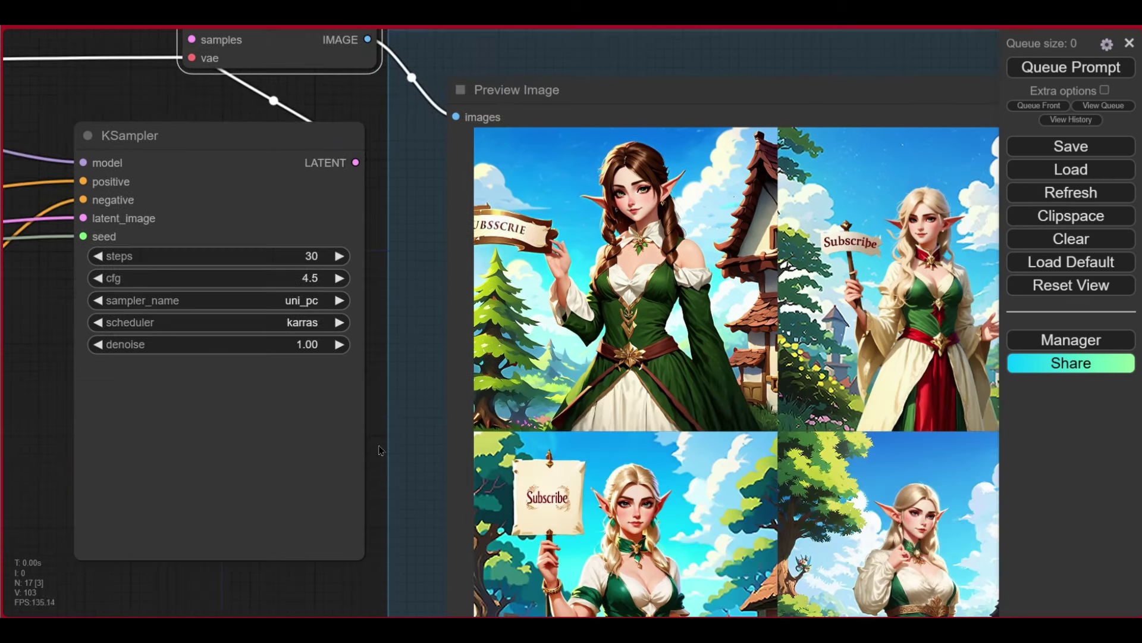
{"action": "scroll", "coordinate": [396, 450], "scroll_direction": "down", "scroll_amount": 2}
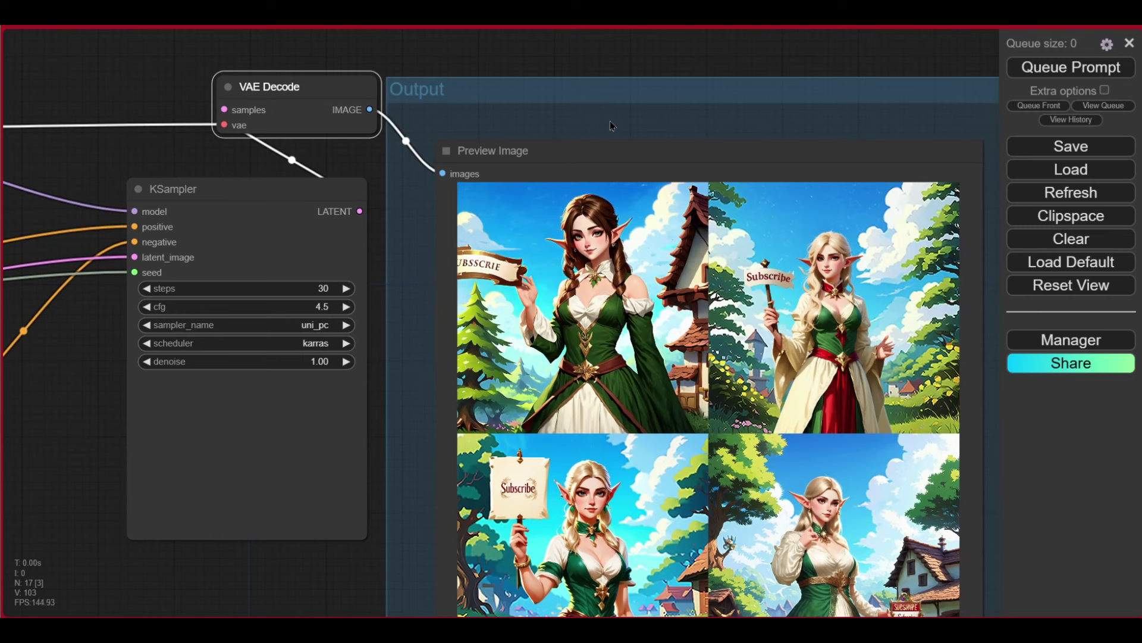
{"action": "scroll", "coordinate": [619, 126], "scroll_direction": "down", "scroll_amount": 5}
{"action": "left_click_drag", "start_coordinate": [357, 153], "coordinate": [574, 128]}
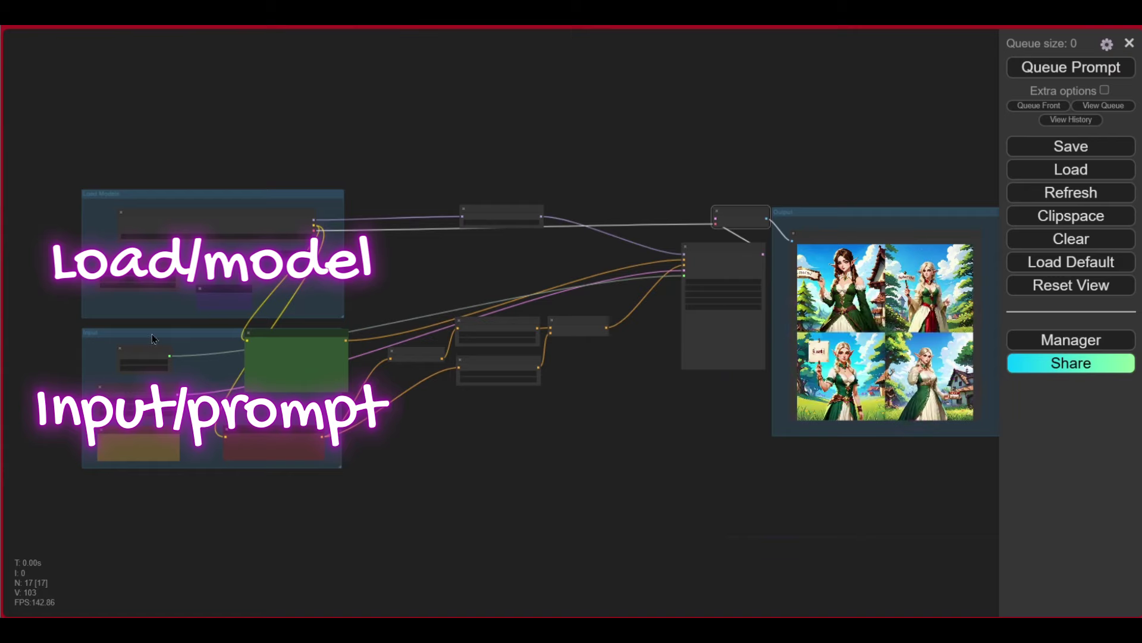
{"action": "scroll", "coordinate": [151, 334], "scroll_direction": "up", "scroll_amount": 10}
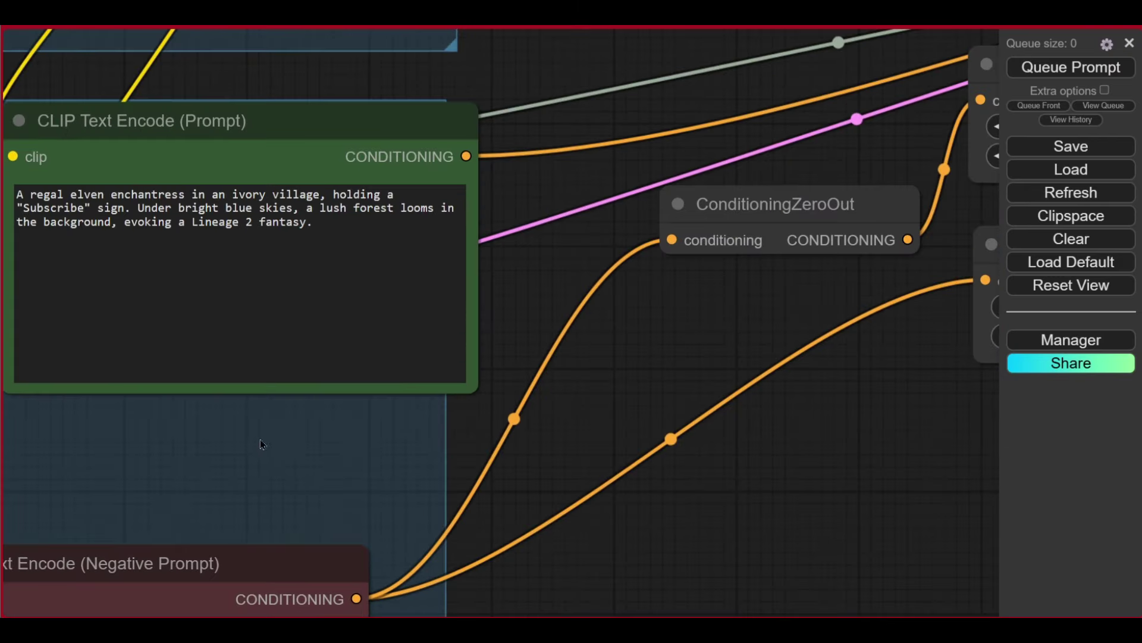
{"action": "left_click_drag", "start_coordinate": [259, 439], "coordinate": [564, 458]}
{"action": "left_click_drag", "start_coordinate": [593, 129], "coordinate": [464, 227]}
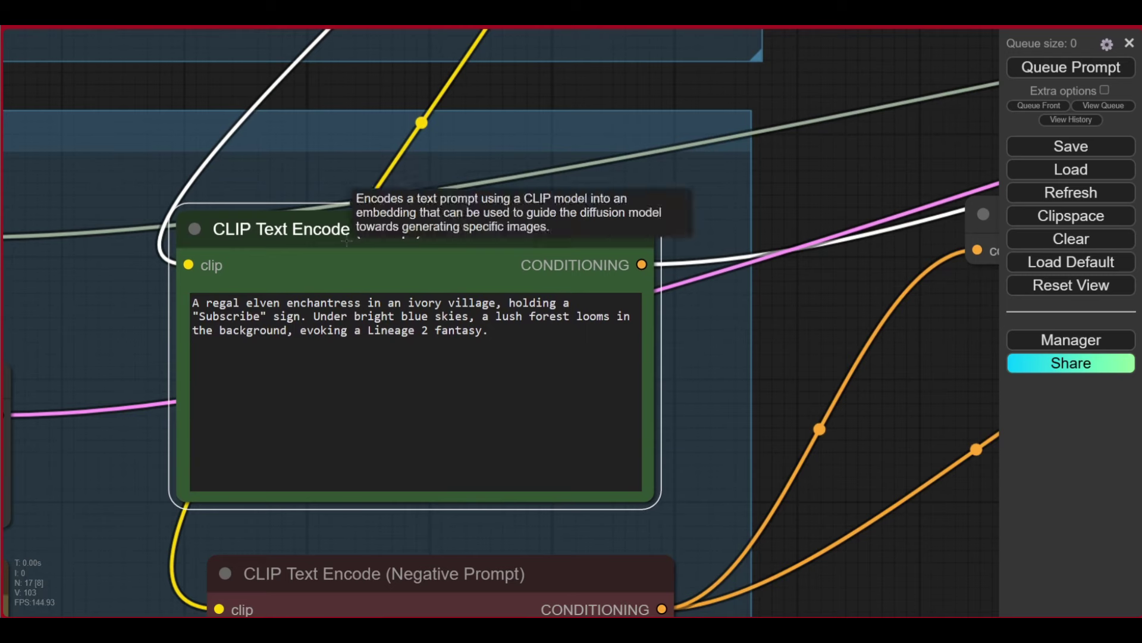
{"action": "scroll", "coordinate": [625, 507], "scroll_direction": "down", "scroll_amount": 1}
{"action": "left_click_drag", "start_coordinate": [625, 512], "coordinate": [624, 259]}
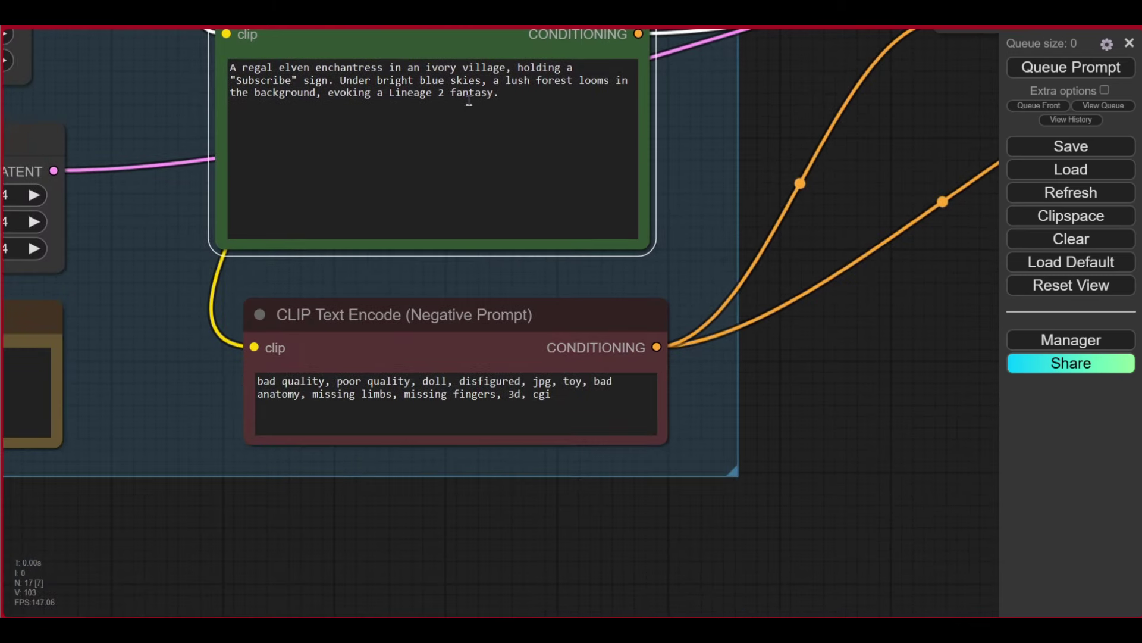
{"action": "left_click_drag", "start_coordinate": [487, 323], "coordinate": [474, 307]}
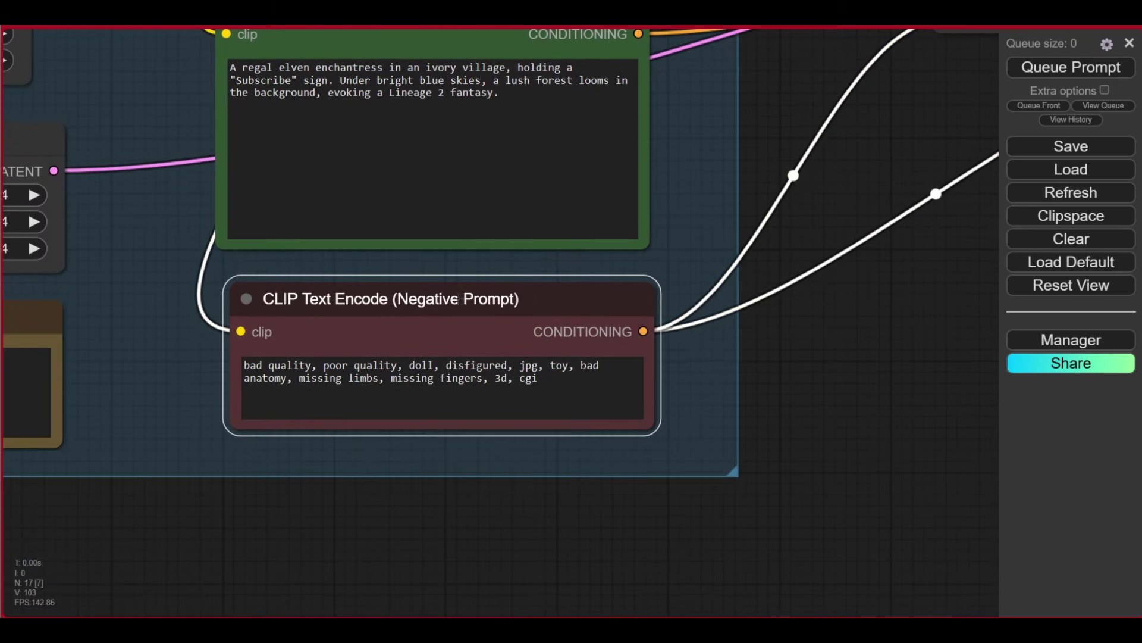
{"action": "scroll", "coordinate": [646, 323], "scroll_direction": "down", "scroll_amount": 2}
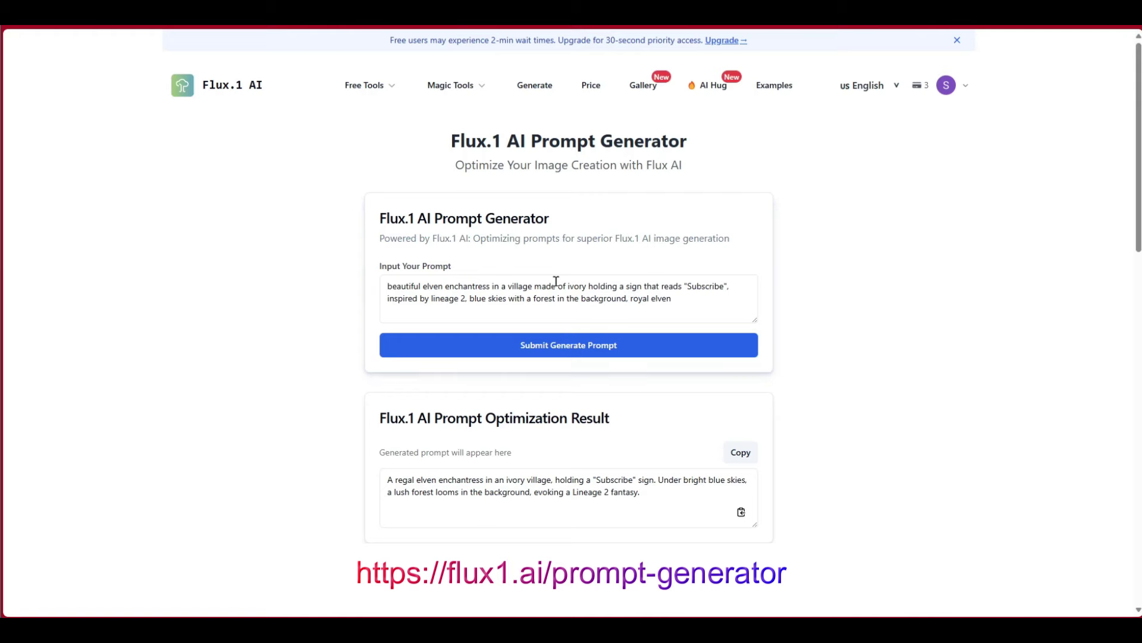
- Select the full optimised 'regal elven enchantress' prompt in the result box
{"action": "left_click_drag", "start_coordinate": [705, 302], "coordinate": [388, 286]}
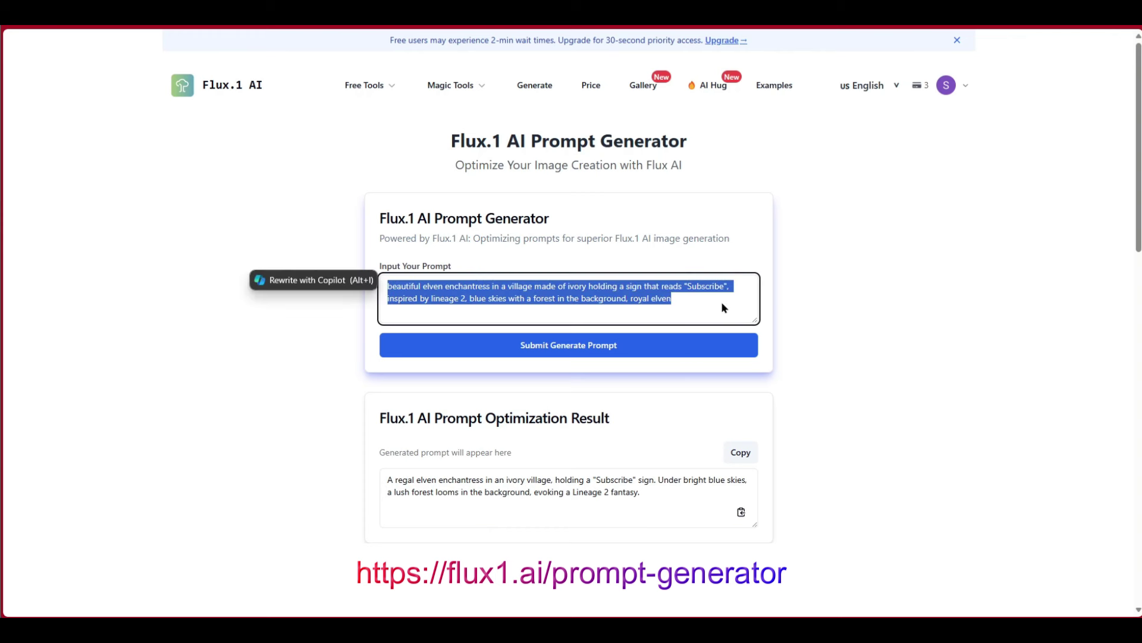
{"action": "left_click", "coordinate": [449, 287]}
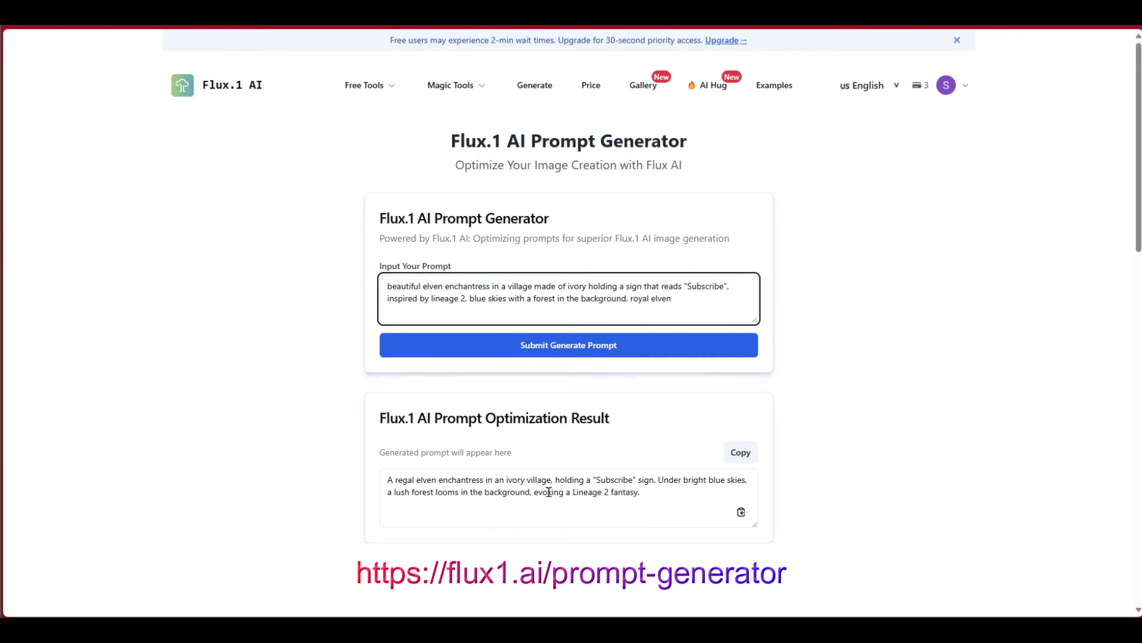
{"action": "triple_click", "coordinate": [395, 485]}
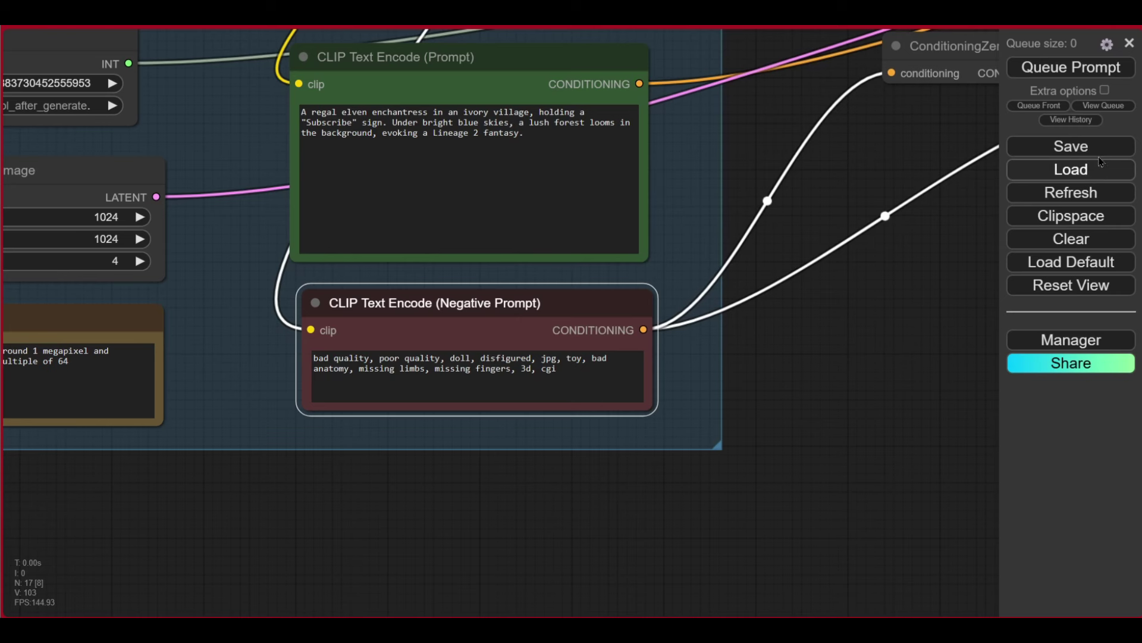
- Queue the workflow, watch the queue and console log, and set the scheduler to sgm_uniform
{"action": "left_click", "coordinate": [1056, 68]}
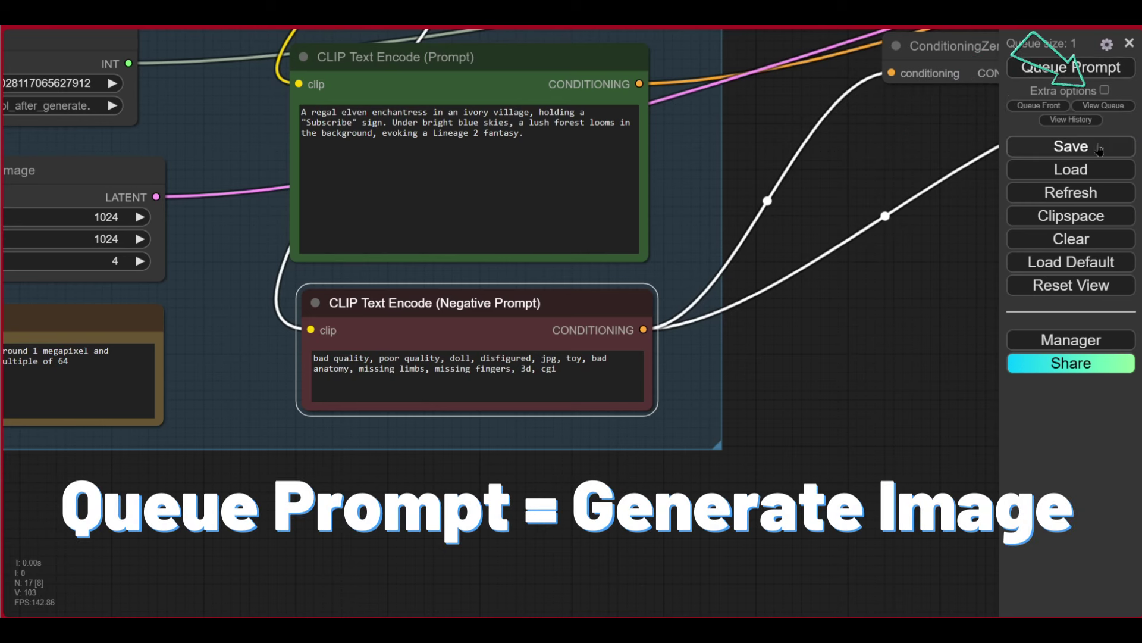
{"action": "left_click", "coordinate": [1104, 106]}
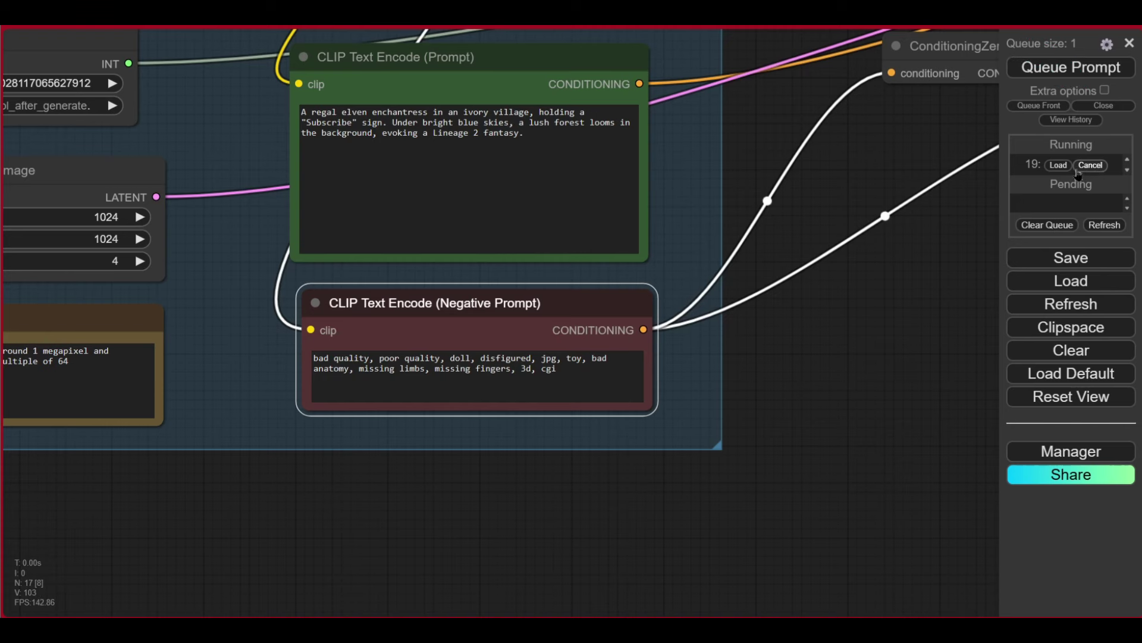
{"action": "key", "text": "alt+Tab"}
{"action": "left_click_drag", "start_coordinate": [391, 257], "coordinate": [568, 85]}
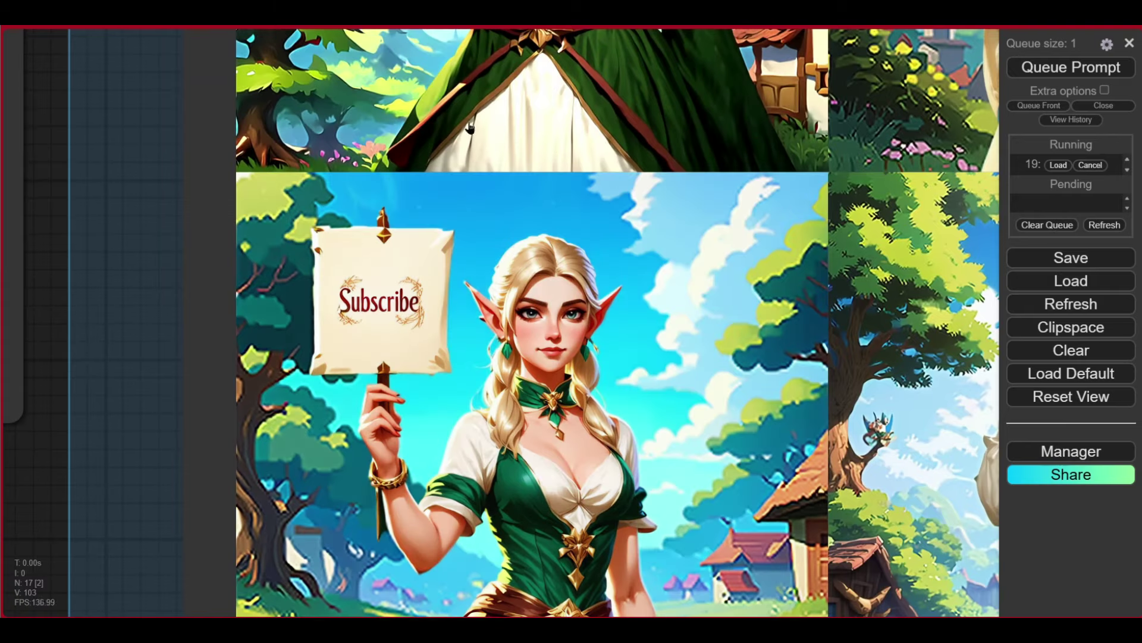
{"action": "scroll", "coordinate": [589, 250], "scroll_direction": "down", "scroll_amount": 4}
{"action": "scroll", "coordinate": [610, 303], "scroll_direction": "down", "scroll_amount": 2}
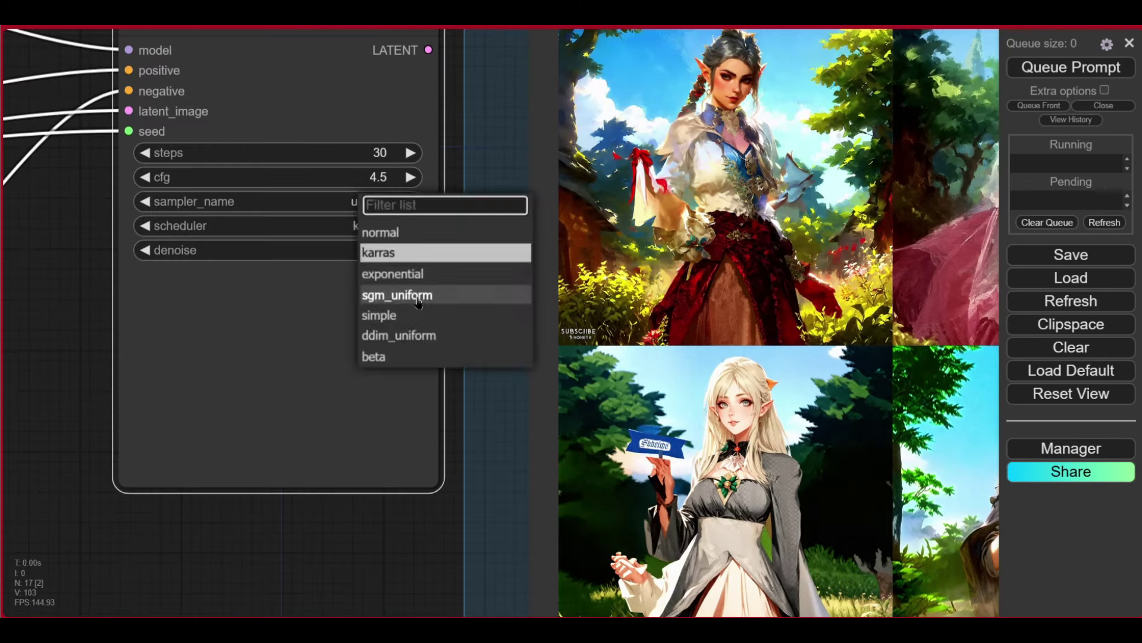
{"action": "left_click", "coordinate": [398, 293]}
- Browse the four new Subscribe-sign elf images, enlarging them one after another
{"action": "left_click_drag", "start_coordinate": [465, 527], "coordinate": [84, 528]}
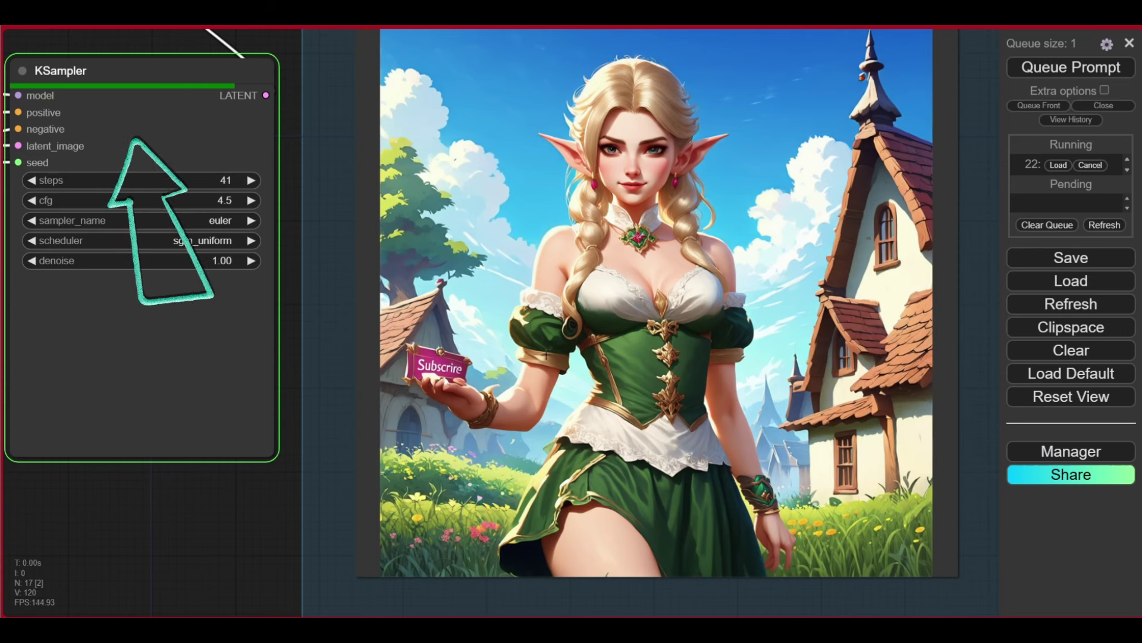
{"action": "scroll", "coordinate": [616, 367], "scroll_direction": "up", "scroll_amount": 4}
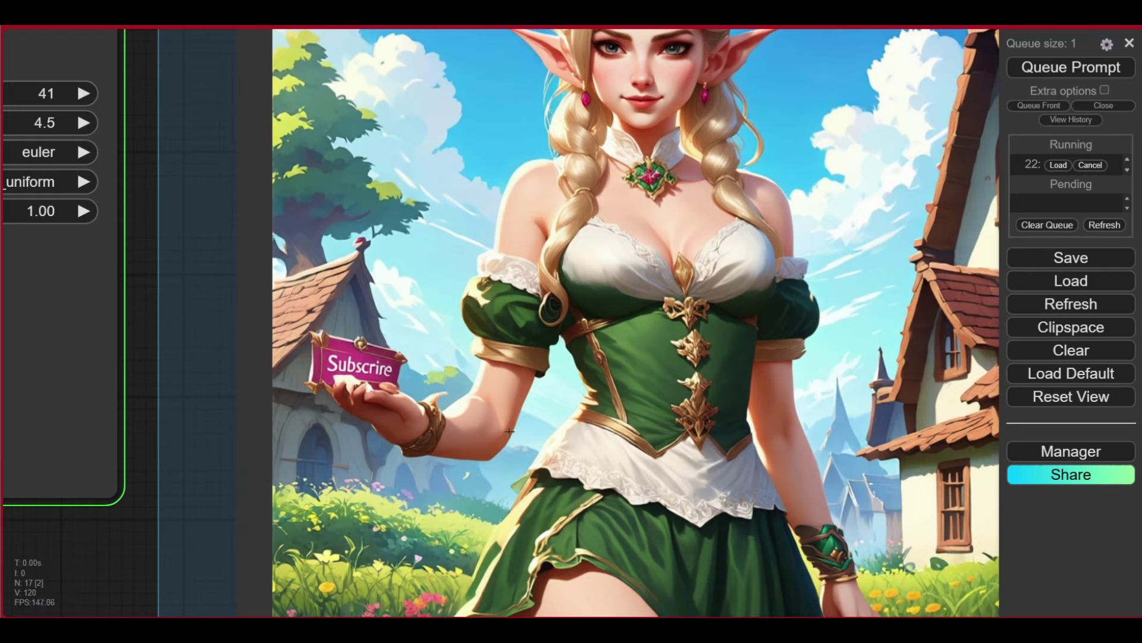
{"action": "scroll", "coordinate": [619, 346], "scroll_direction": "down", "scroll_amount": 4}
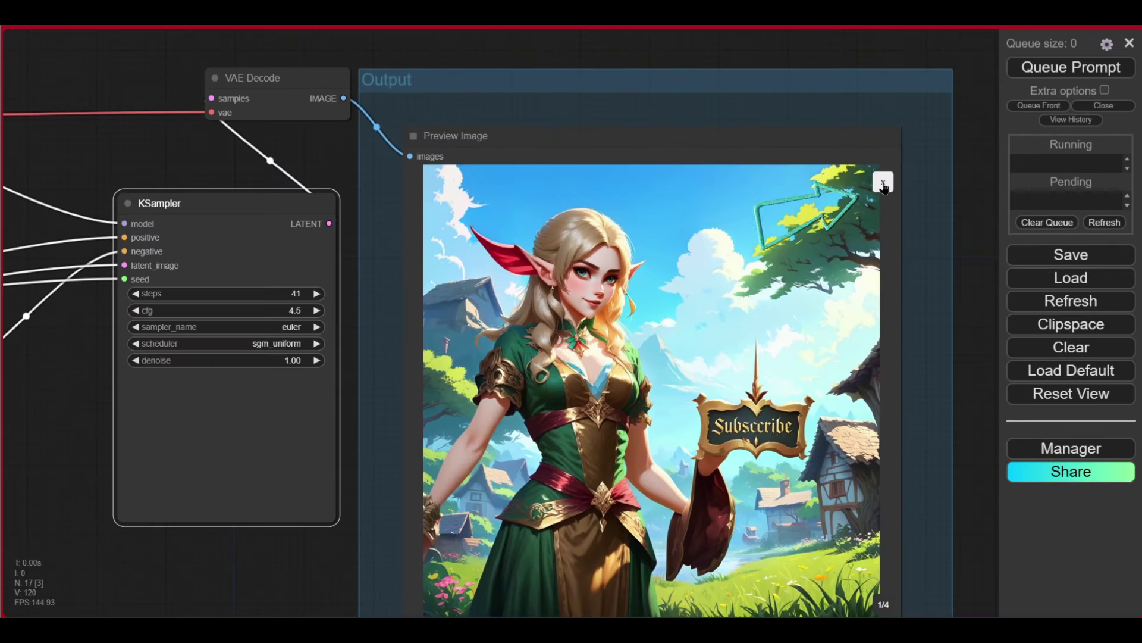
{"action": "left_click", "coordinate": [884, 184]}
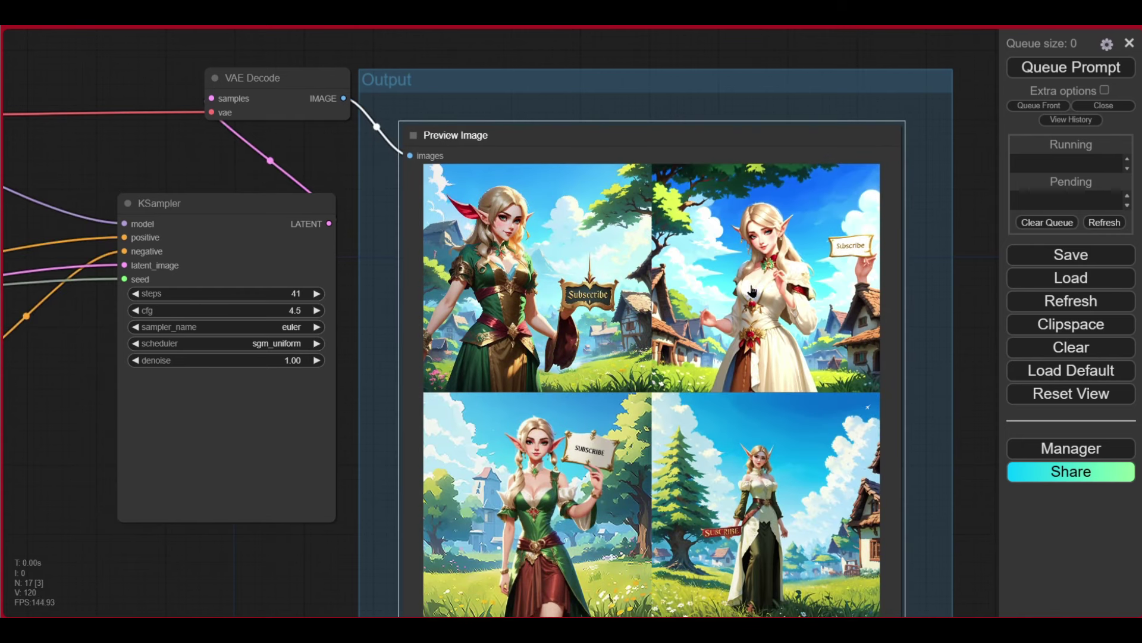
{"action": "left_click", "coordinate": [775, 274]}
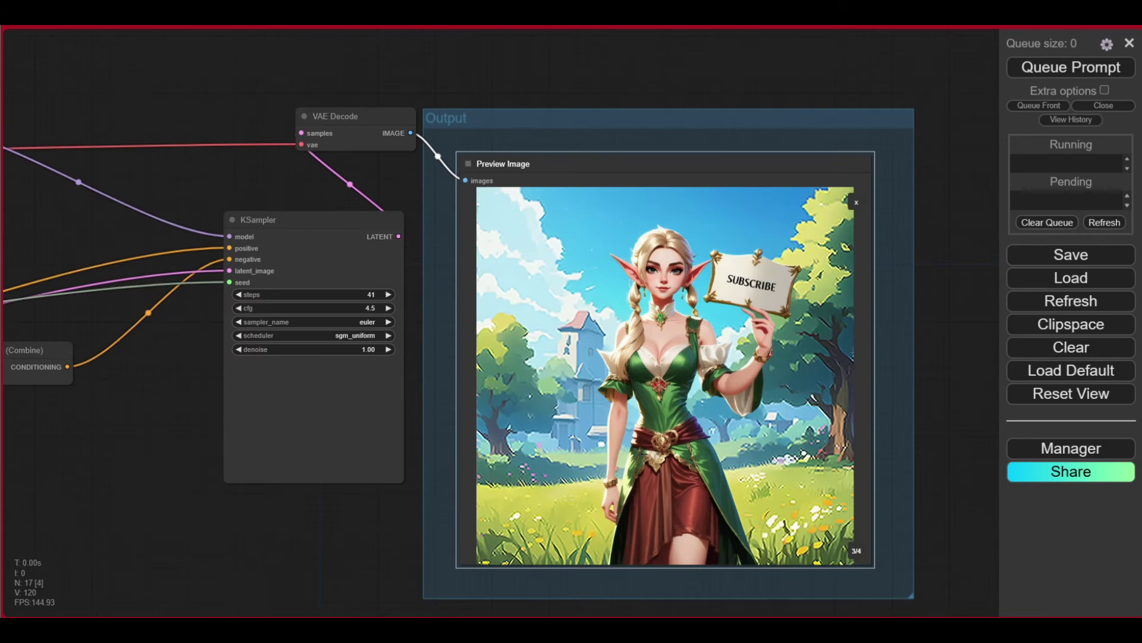
{"action": "scroll", "coordinate": [631, 360], "scroll_direction": "up", "scroll_amount": 4}
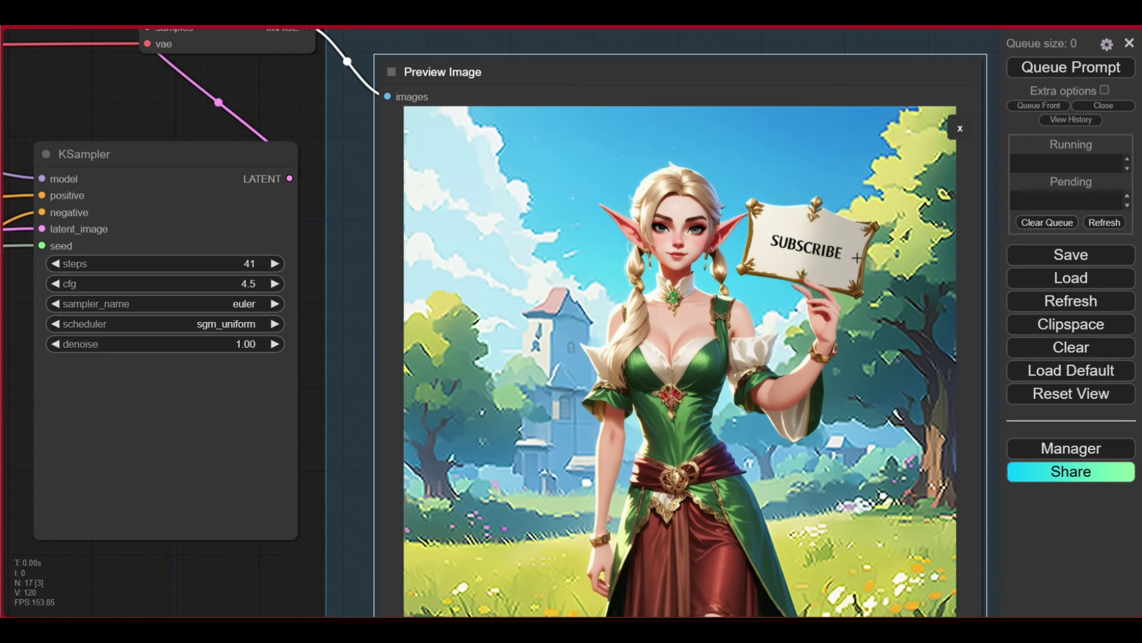
{"action": "left_click_drag", "start_coordinate": [635, 428], "coordinate": [579, 328]}
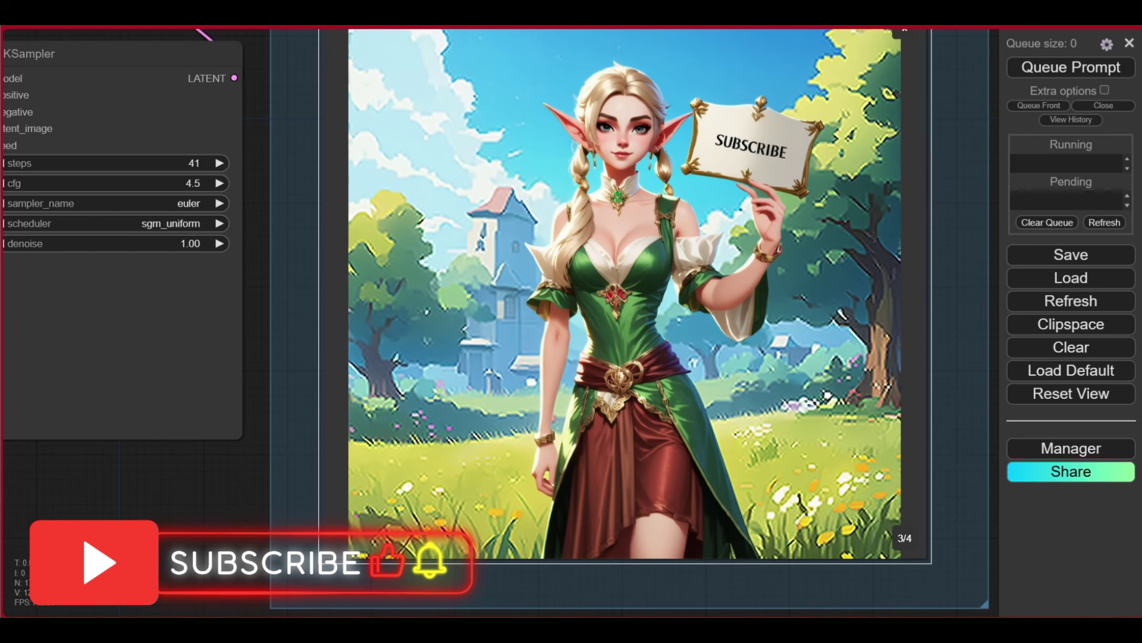
{"action": "left_click", "coordinate": [905, 539]}
{"action": "scroll", "coordinate": [905, 538], "scroll_direction": "up", "scroll_amount": 1}
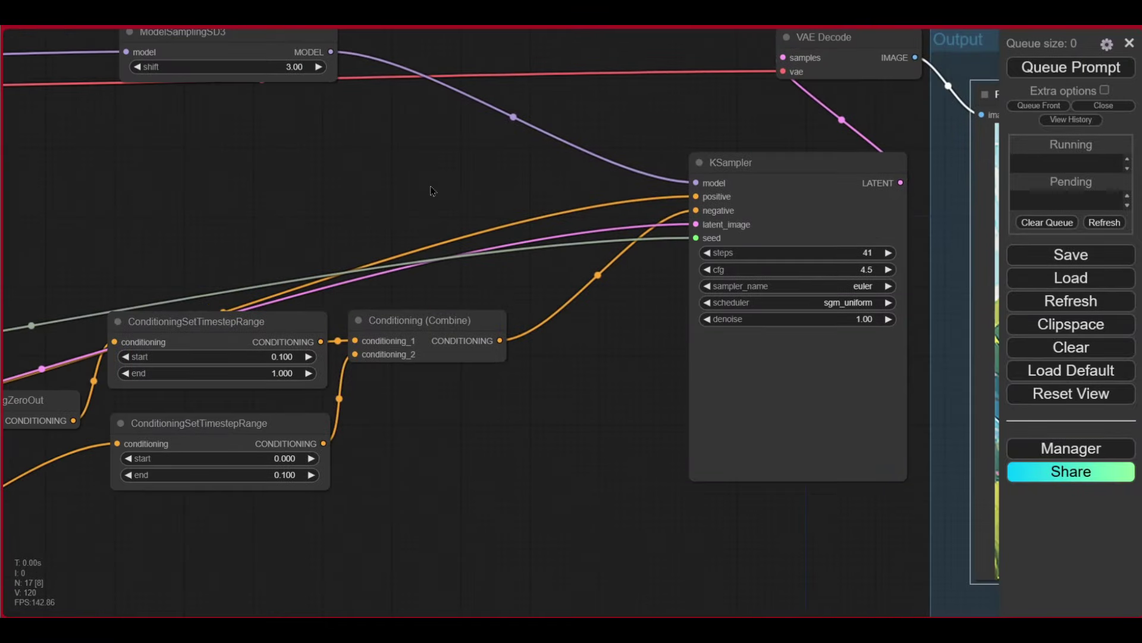
{"action": "left_click_drag", "start_coordinate": [431, 191], "coordinate": [677, 218]}
- Switch Load Checkpoint to sd3_medium_incl_clips_t5xxlfp8.safetensors and queue another generation
{"action": "scroll", "coordinate": [464, 327], "scroll_direction": "up", "scroll_amount": 2}
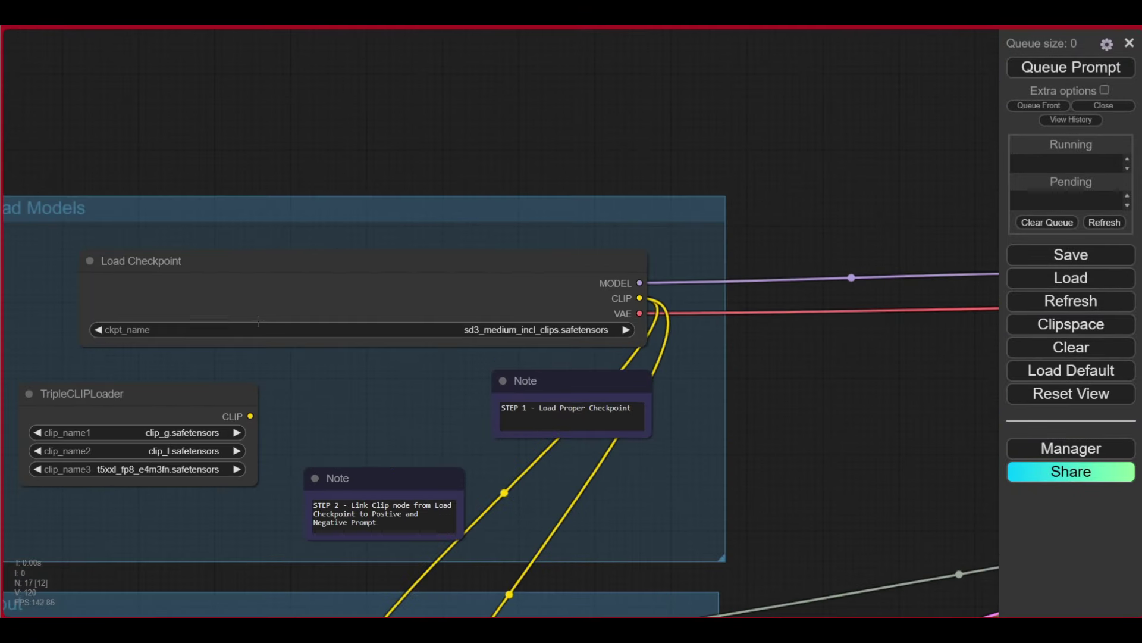
{"action": "left_click", "coordinate": [615, 332]}
{"action": "left_click", "coordinate": [691, 355]}
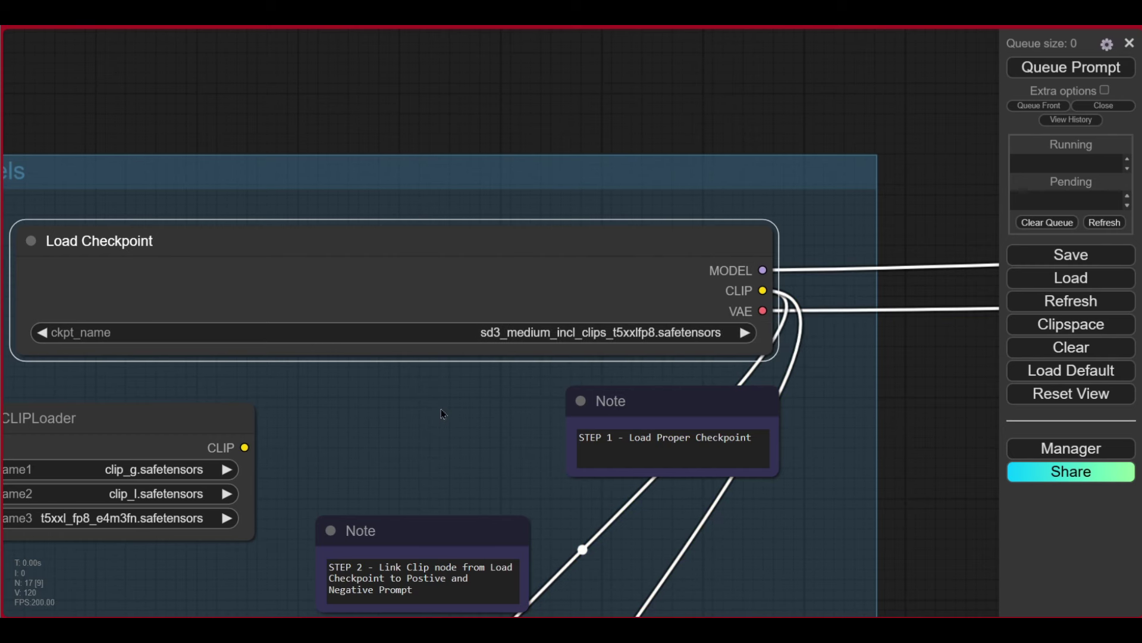
{"action": "scroll", "coordinate": [444, 413], "scroll_direction": "down", "scroll_amount": 1}
{"action": "left_click_drag", "start_coordinate": [802, 401], "coordinate": [676, 436]}
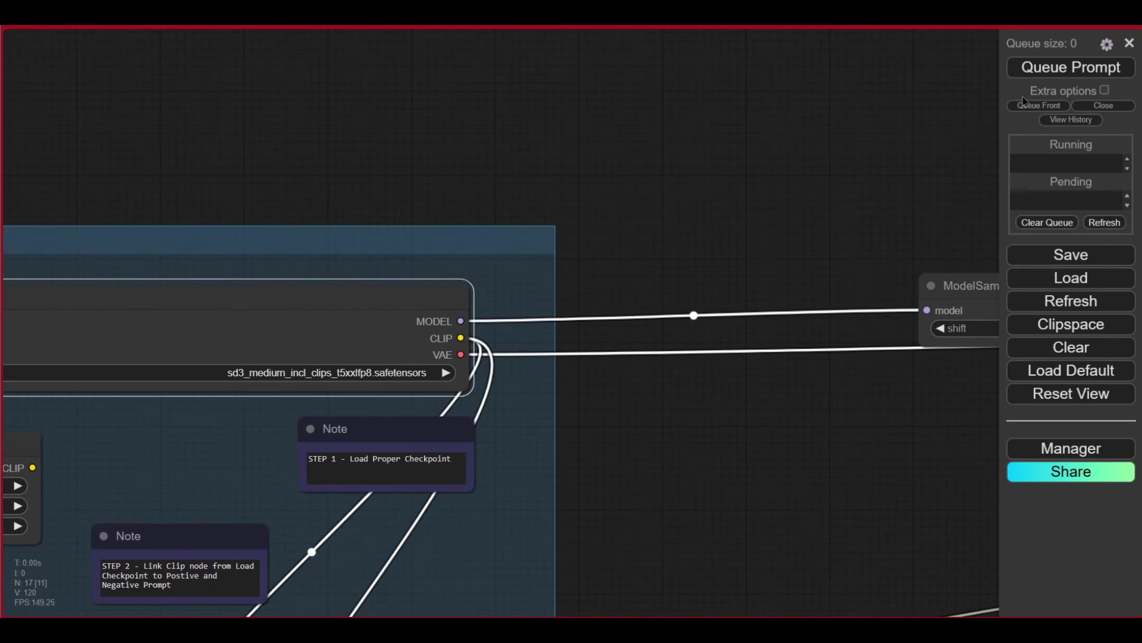
{"action": "left_click", "coordinate": [1089, 68]}
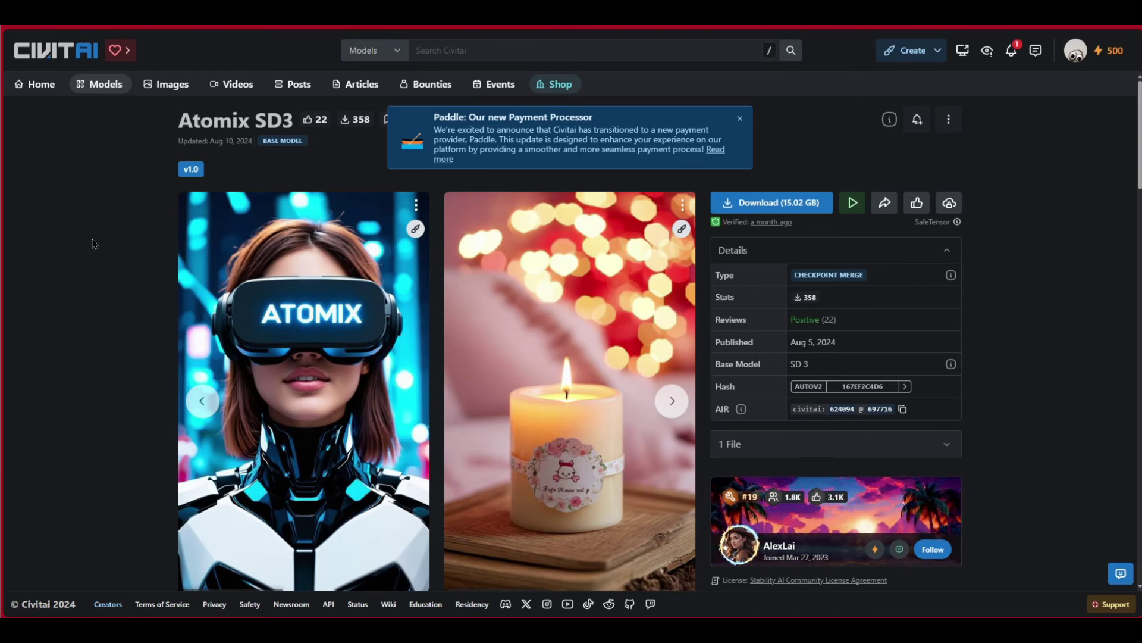
{"action": "key", "text": "alt+Left"}
{"action": "left_click", "coordinate": [1100, 84]}
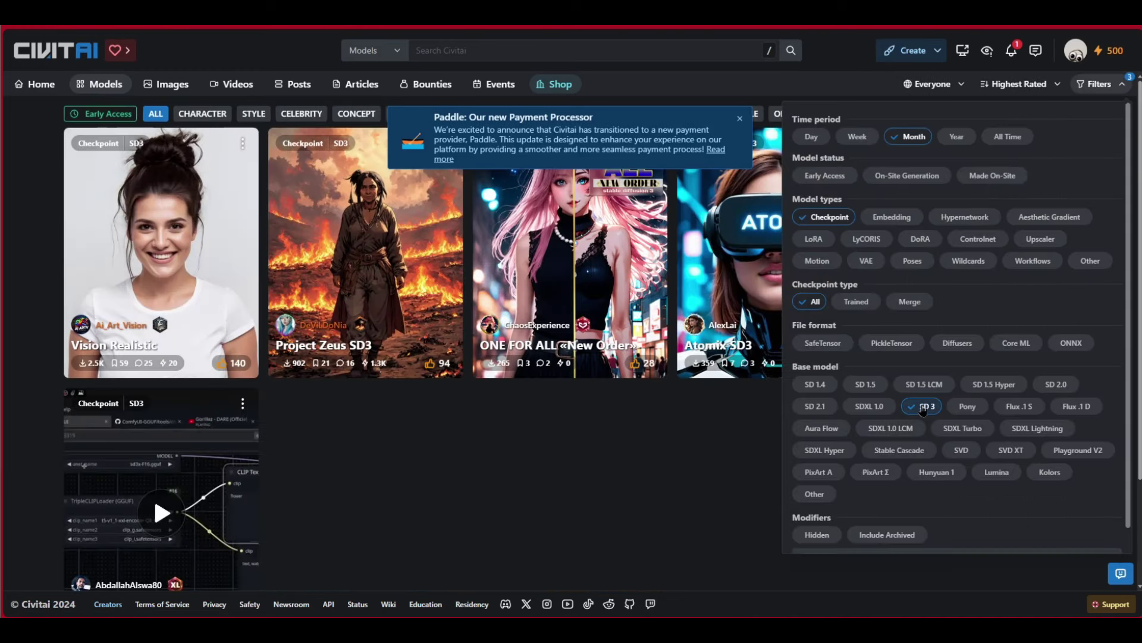
{"action": "left_click", "coordinate": [612, 448]}
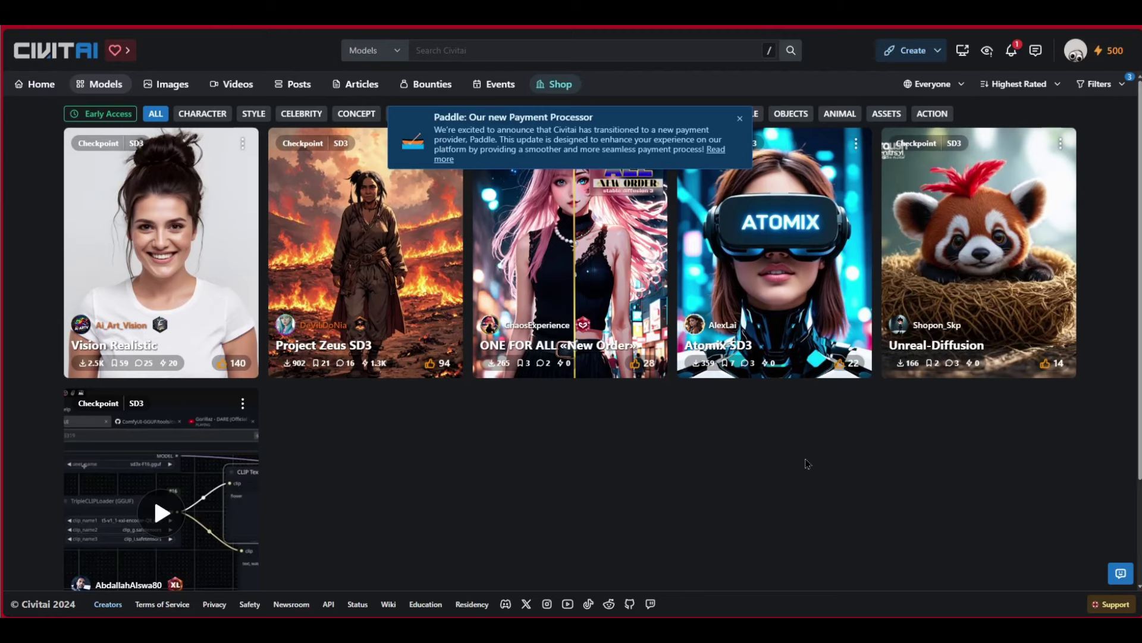
{"action": "left_click", "coordinate": [774, 297]}
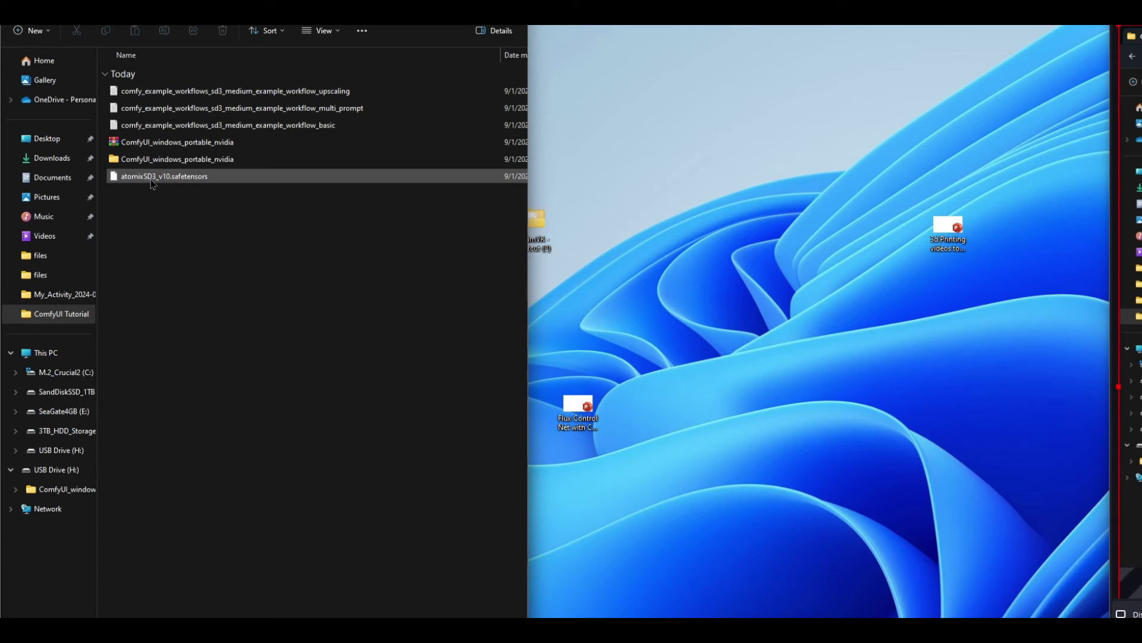
{"action": "left_click", "coordinate": [152, 182]}
- Cut atomixSD3_v10.safetensors and paste it into ComfyUI\models\checkpoints
{"action": "right_click", "coordinate": [152, 182]}
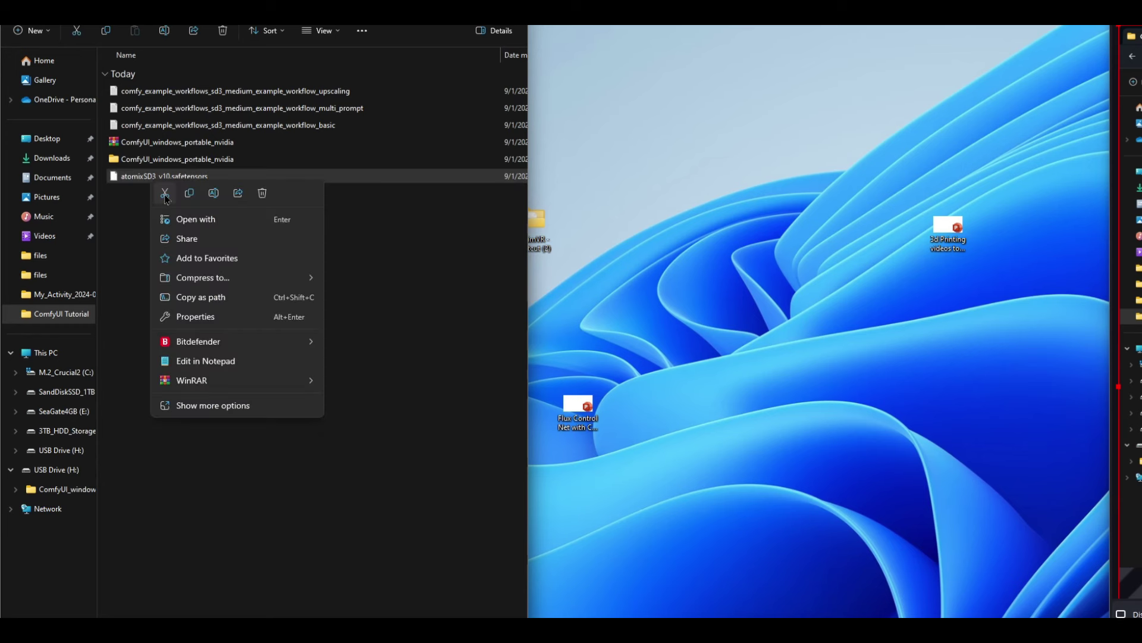
{"action": "left_click", "coordinate": [164, 295]}
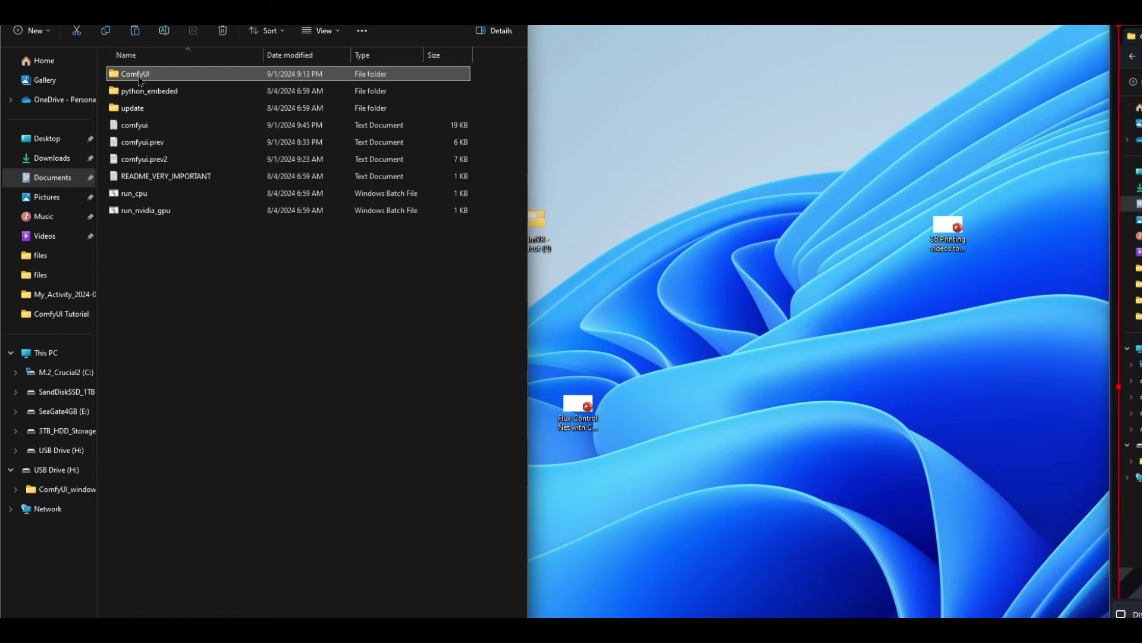
{"action": "double_click", "coordinate": [139, 76]}
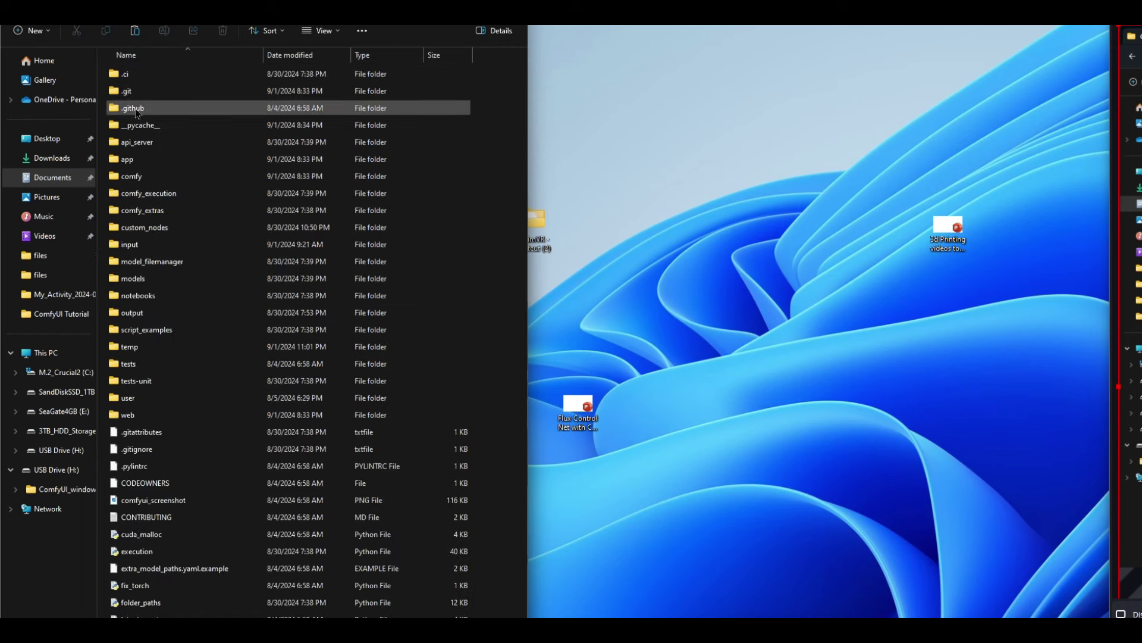
{"action": "double_click", "coordinate": [133, 278]}
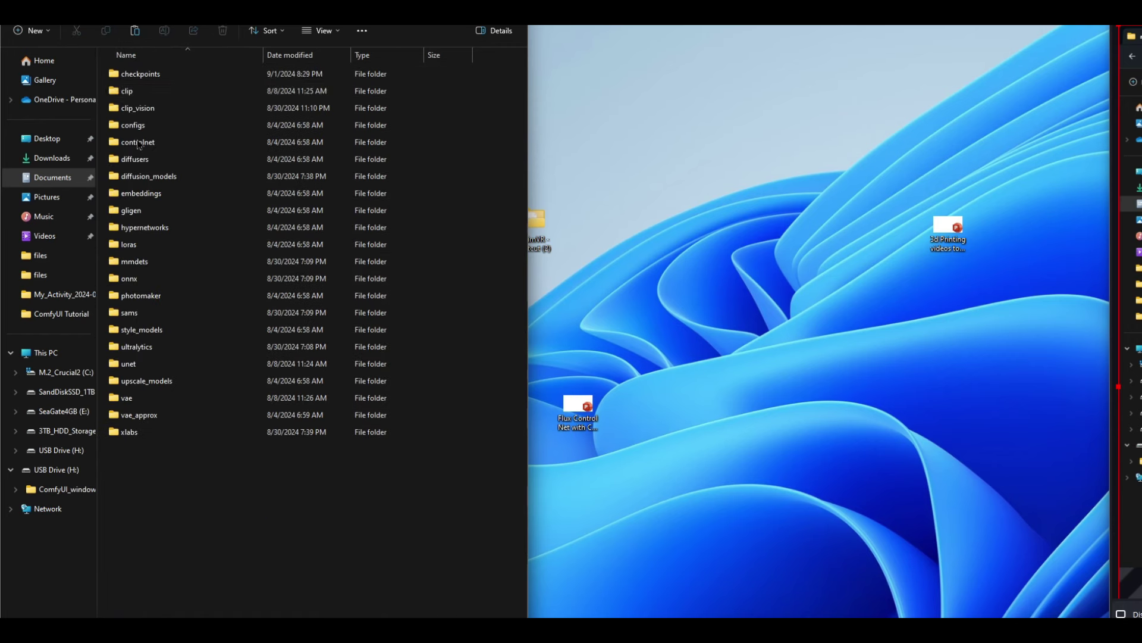
{"action": "double_click", "coordinate": [138, 74]}
{"action": "right_click", "coordinate": [162, 210]}
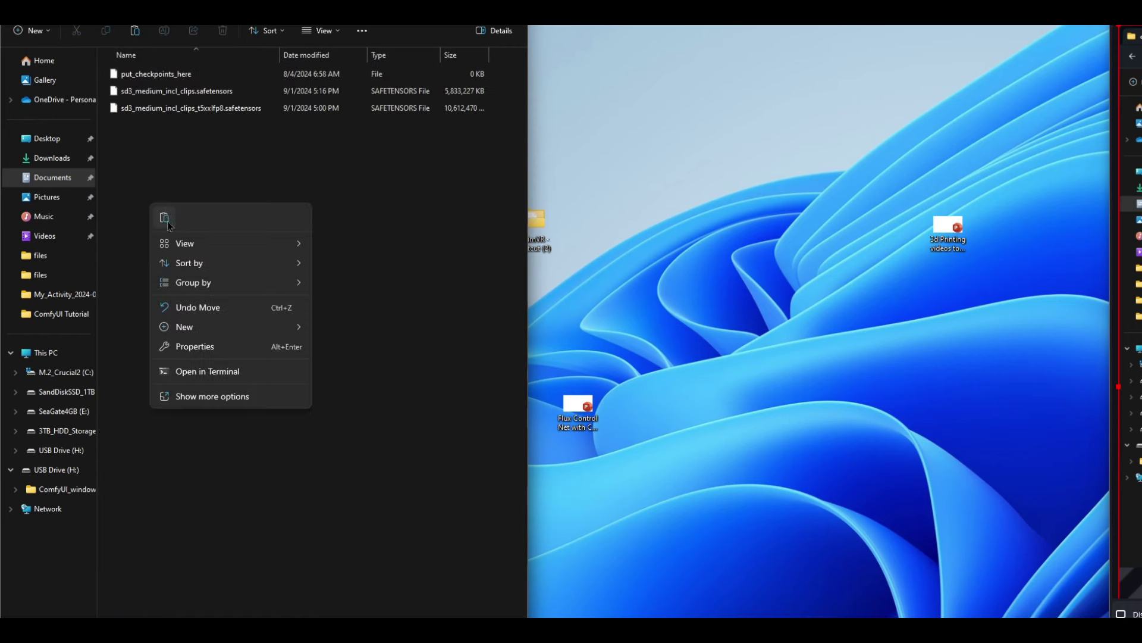
{"action": "left_click", "coordinate": [164, 217]}
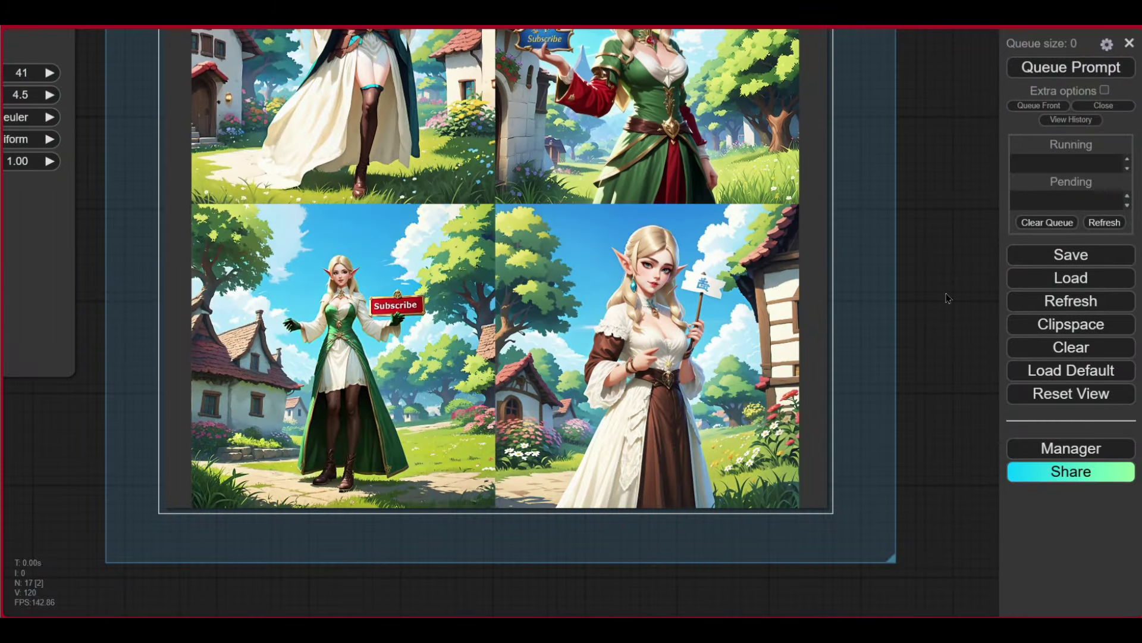
- Zoom and pan across the four generated elf village preview images
{"action": "left_click_drag", "start_coordinate": [450, 71], "coordinate": [426, 238]}
{"action": "scroll", "coordinate": [426, 235], "scroll_direction": "up", "scroll_amount": 1}
{"action": "scroll", "coordinate": [426, 235], "scroll_direction": "up", "scroll_amount": 1}
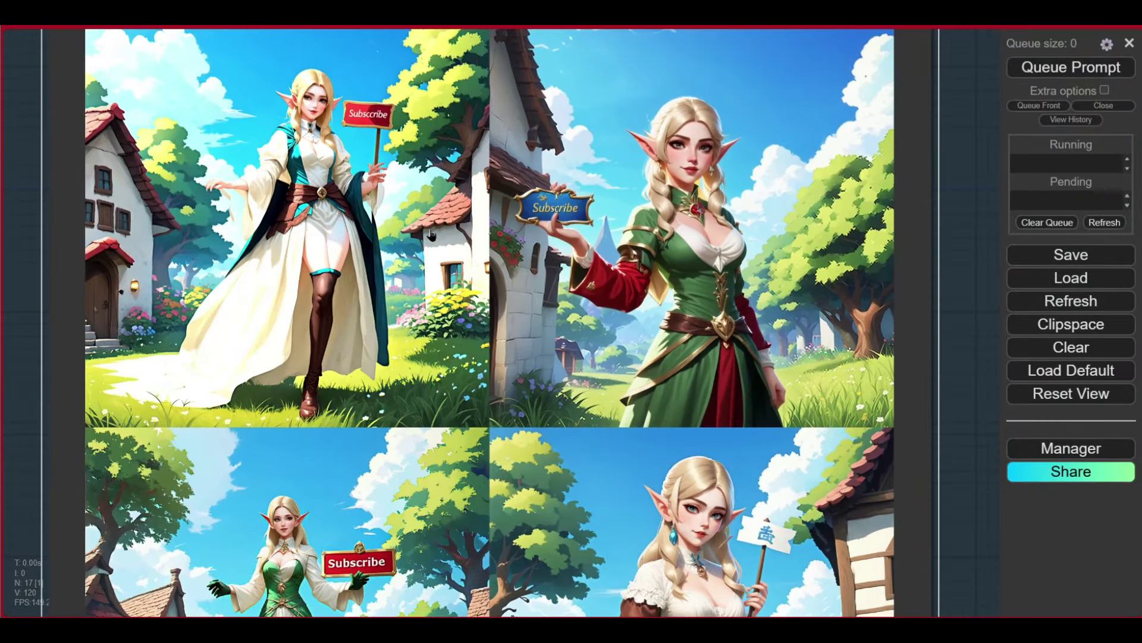
{"action": "scroll", "coordinate": [273, 217], "scroll_direction": "up", "scroll_amount": 1}
{"action": "left_click_drag", "start_coordinate": [273, 218], "coordinate": [312, 134]}
{"action": "scroll", "coordinate": [372, 264], "scroll_direction": "up", "scroll_amount": 2}
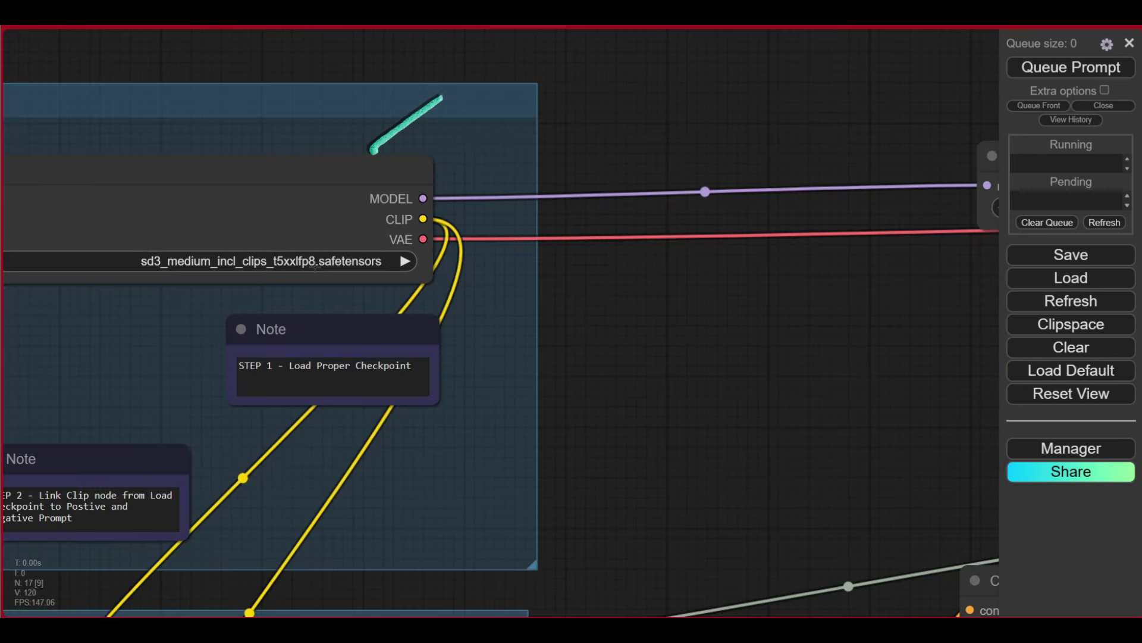
- Refresh ComfyUI with F5 and select atomixSD3_v10.safetensors as the checkpoint
{"action": "left_click", "coordinate": [256, 261]}
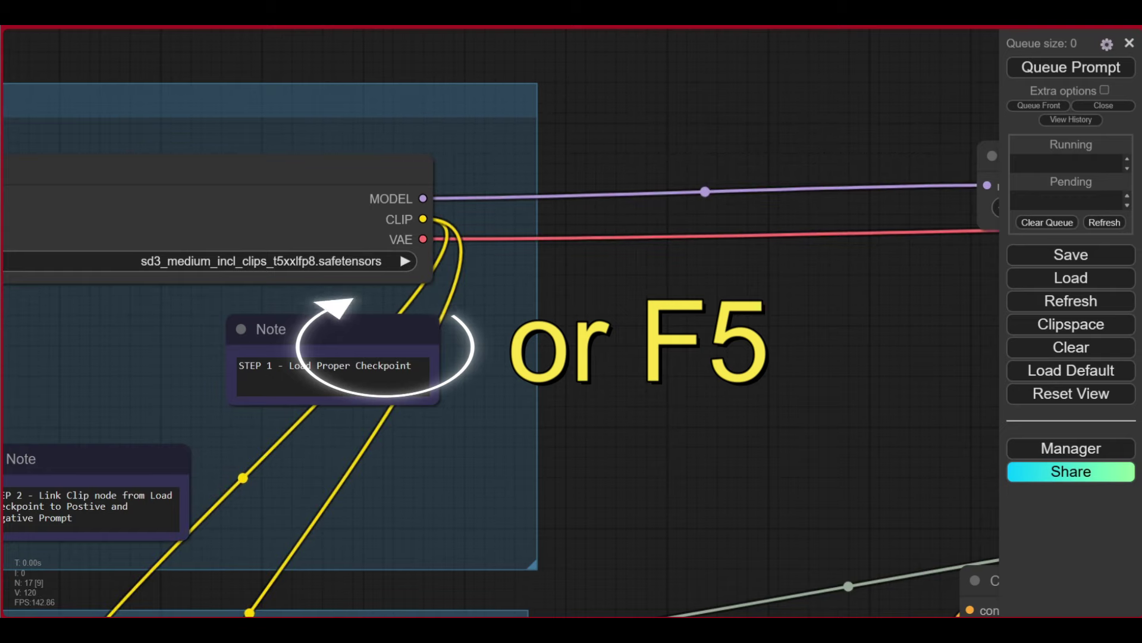
{"action": "key", "text": "F5"}
{"action": "left_click", "coordinate": [296, 260]}
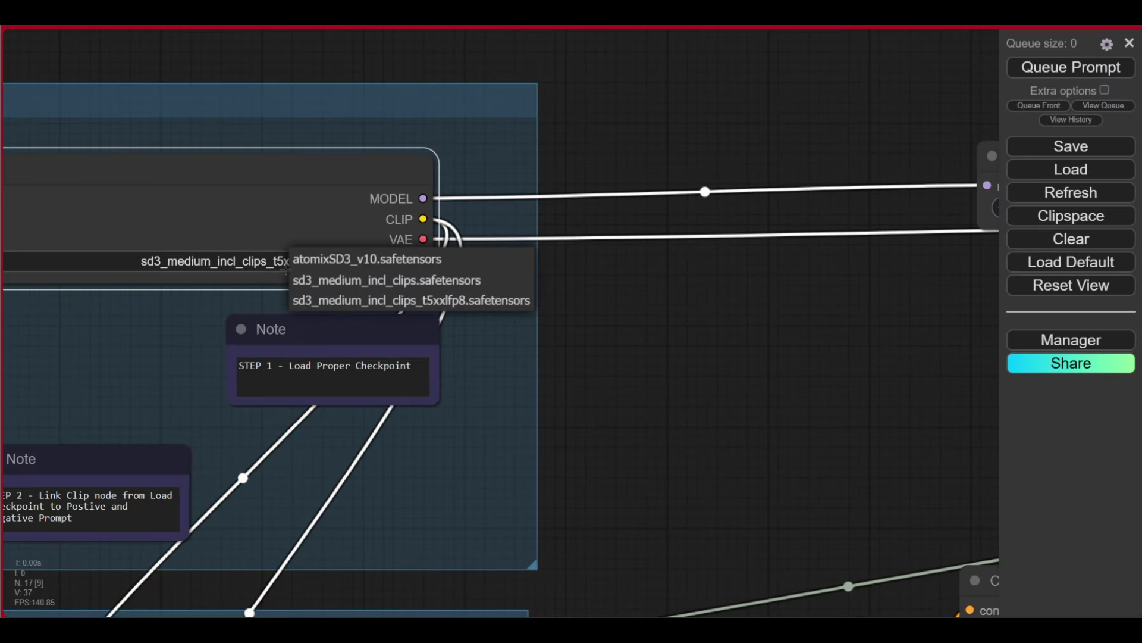
{"action": "left_click", "coordinate": [344, 266]}
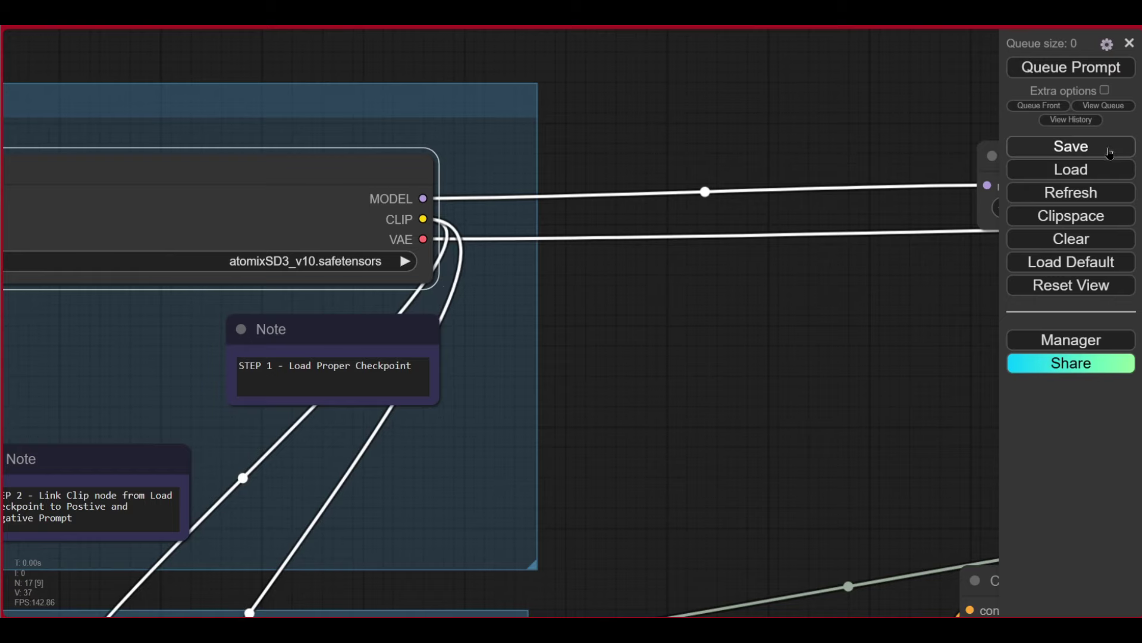
- Queue a generation with the Atomix checkpoint and center the console to watch progress
{"action": "left_click", "coordinate": [1078, 69]}
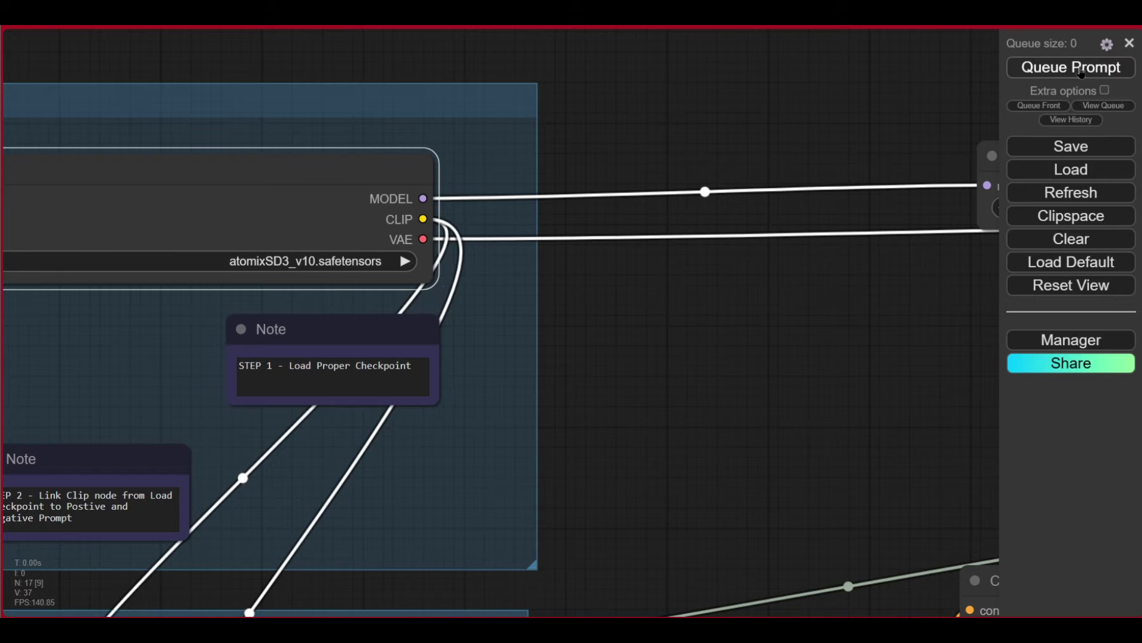
{"action": "key", "text": "alt+Tab"}
{"action": "left_click_drag", "start_coordinate": [524, 62], "coordinate": [660, 88]}
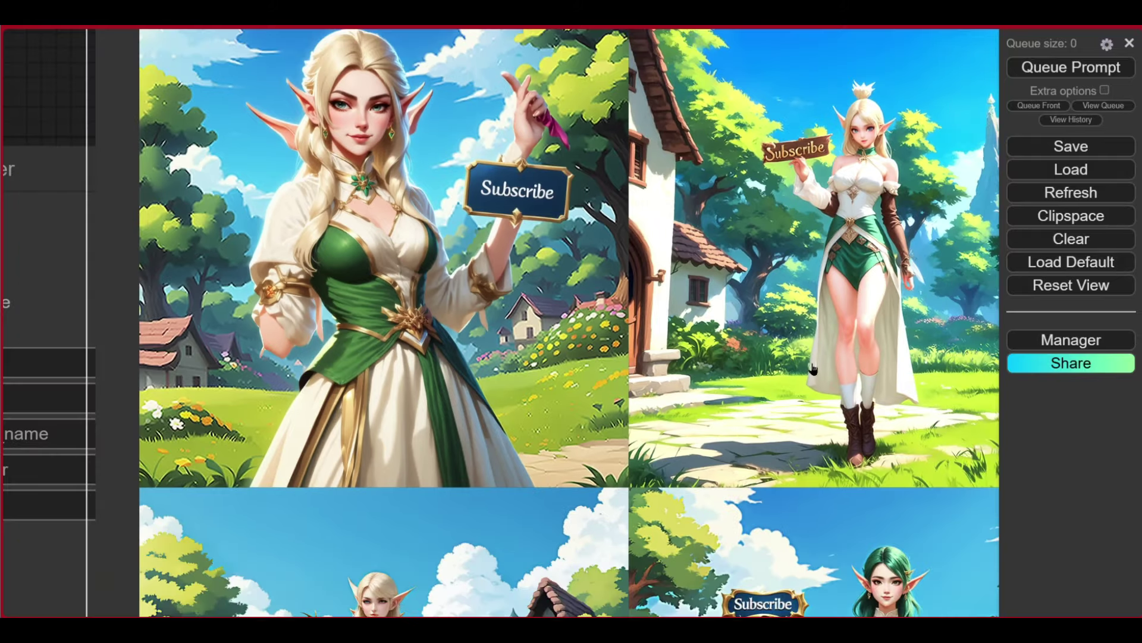
- Pan and zoom over the newly generated elf village images
{"action": "left_click_drag", "start_coordinate": [798, 379], "coordinate": [738, 402]}
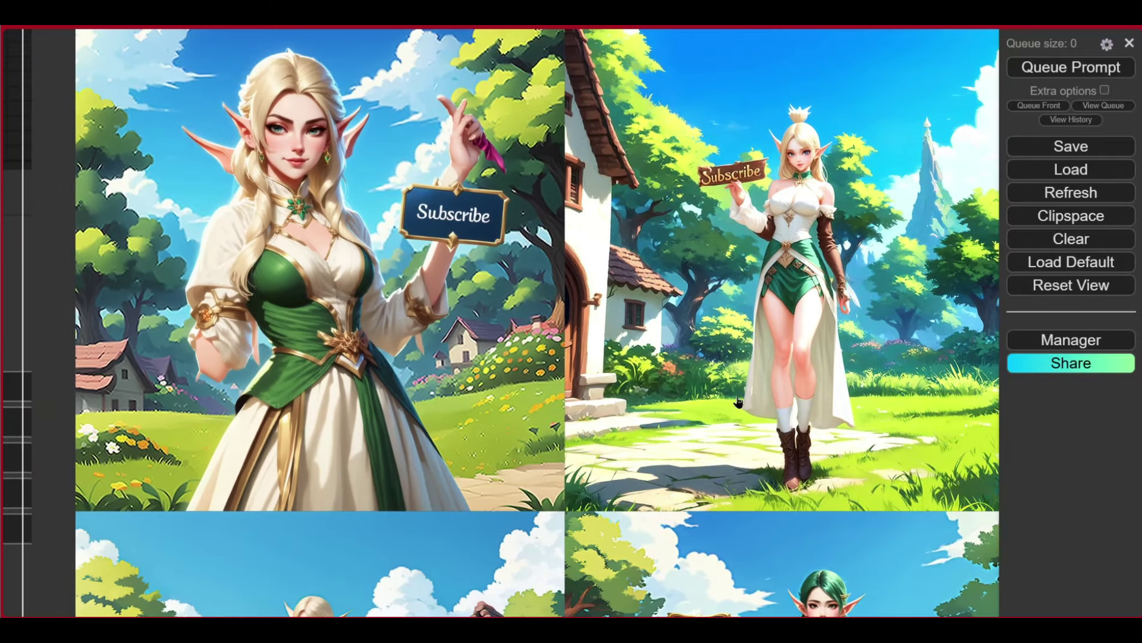
{"action": "scroll", "coordinate": [757, 178], "scroll_direction": "up", "scroll_amount": 2}
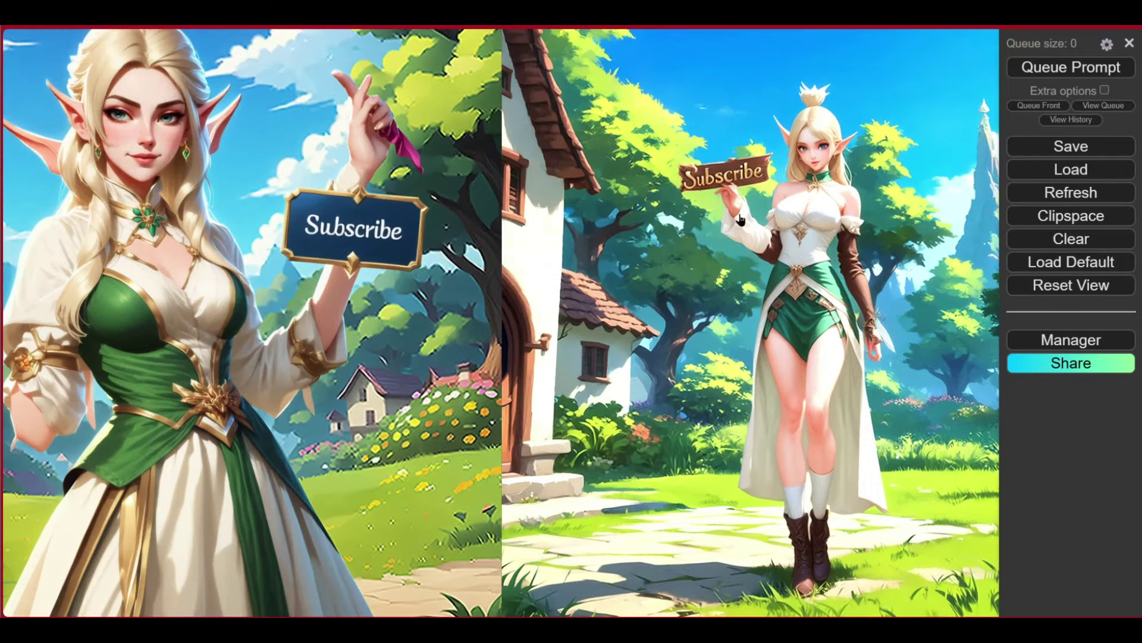
{"action": "scroll", "coordinate": [686, 242], "scroll_direction": "down", "scroll_amount": 5}
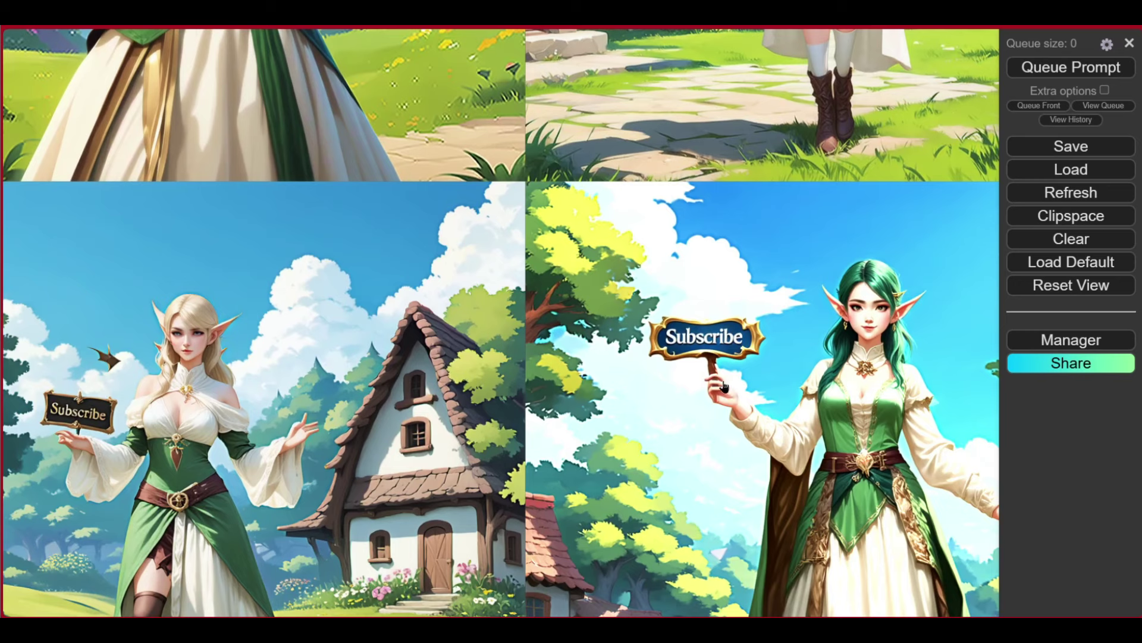
{"action": "scroll", "coordinate": [801, 421], "scroll_direction": "down", "scroll_amount": 2}
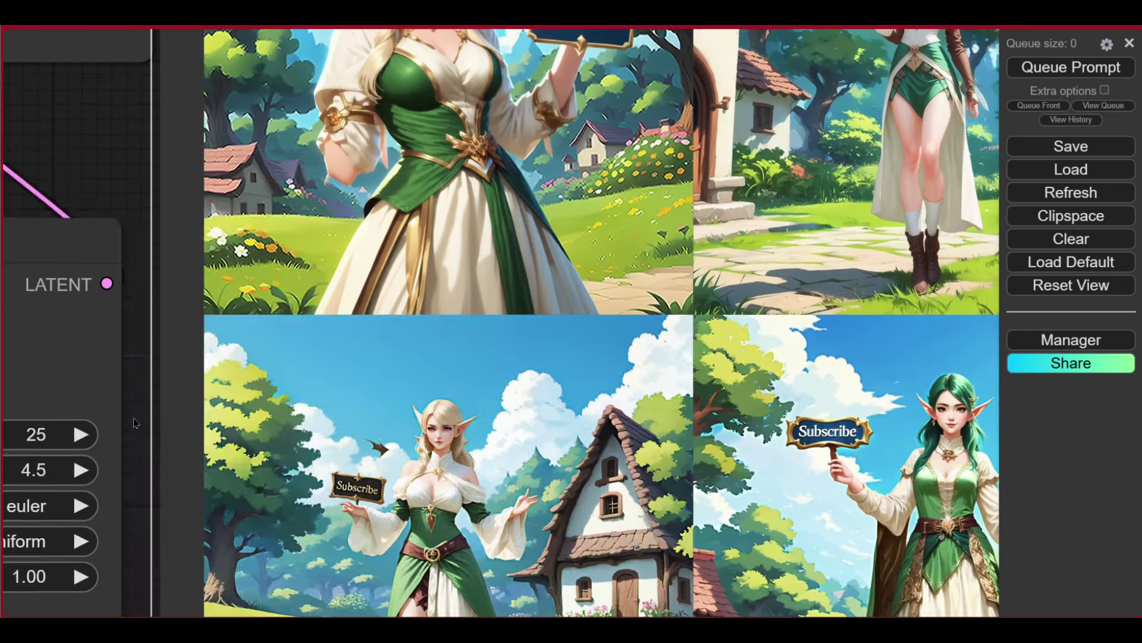
- Arrange the KSampler and Preview Image nodes side by side
{"action": "left_click_drag", "start_coordinate": [134, 418], "coordinate": [325, 242]}
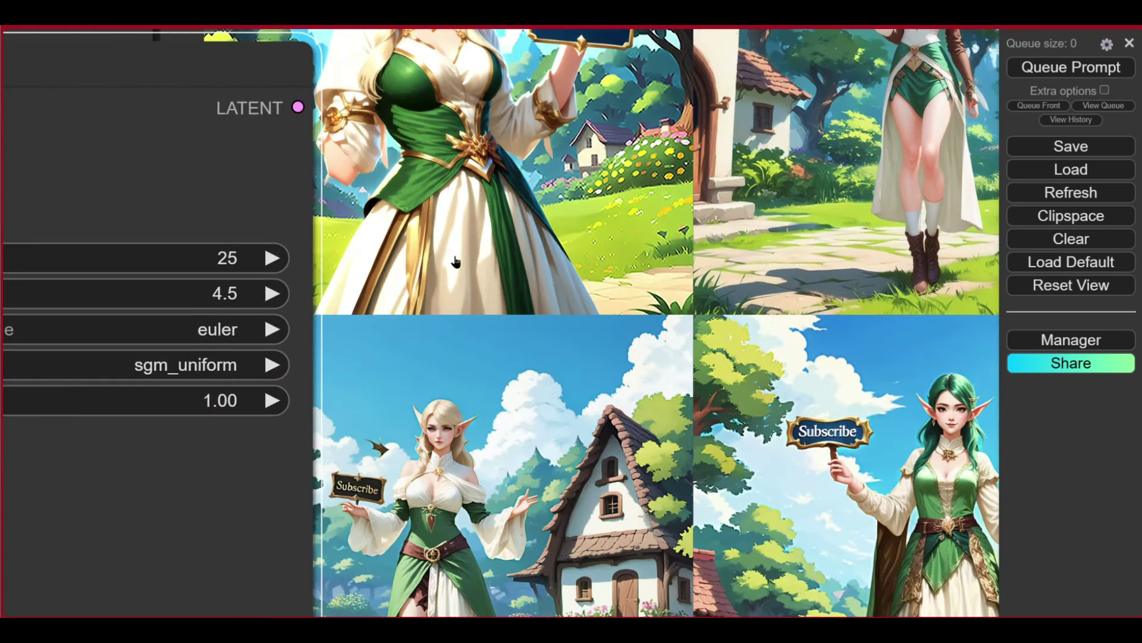
{"action": "left_click_drag", "start_coordinate": [456, 262], "coordinate": [691, 294]}
{"action": "left_click_drag", "start_coordinate": [179, 97], "coordinate": [127, 109]}
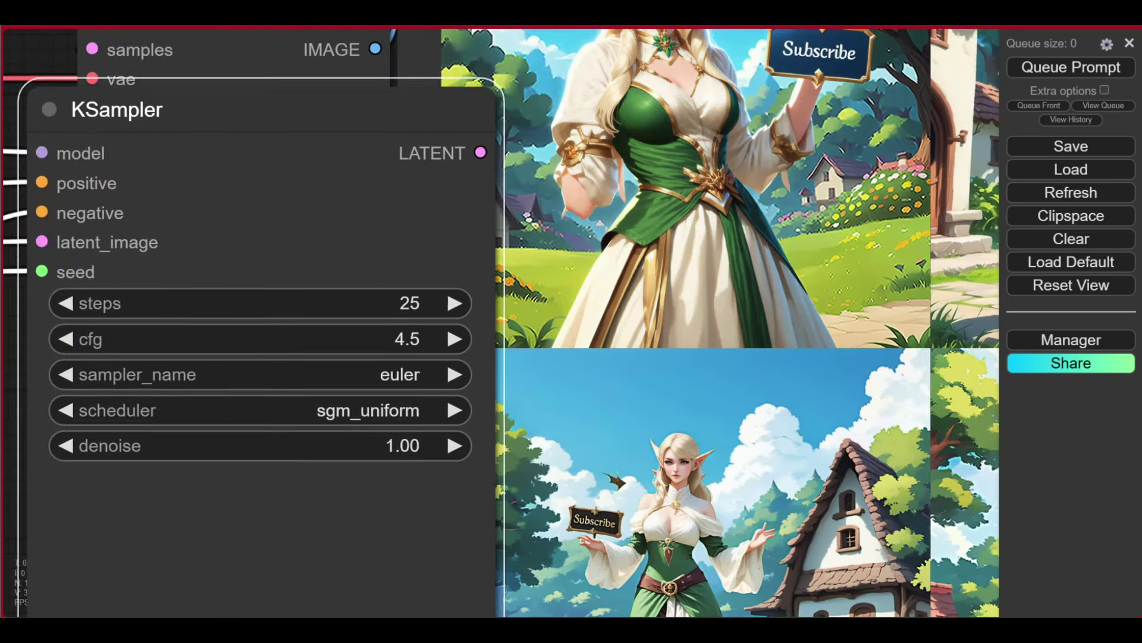
{"action": "scroll", "coordinate": [529, 246], "scroll_direction": "down", "scroll_amount": 3}
{"action": "left_click_drag", "start_coordinate": [327, 136], "coordinate": [257, 143]}
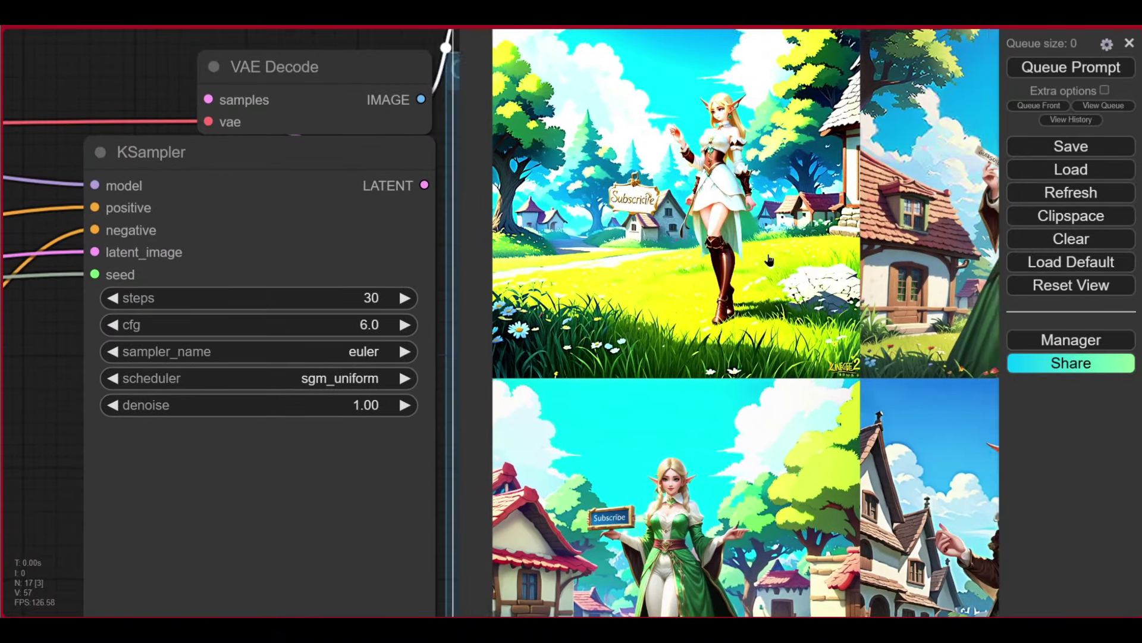
{"action": "left_click_drag", "start_coordinate": [769, 260], "coordinate": [321, 287]}
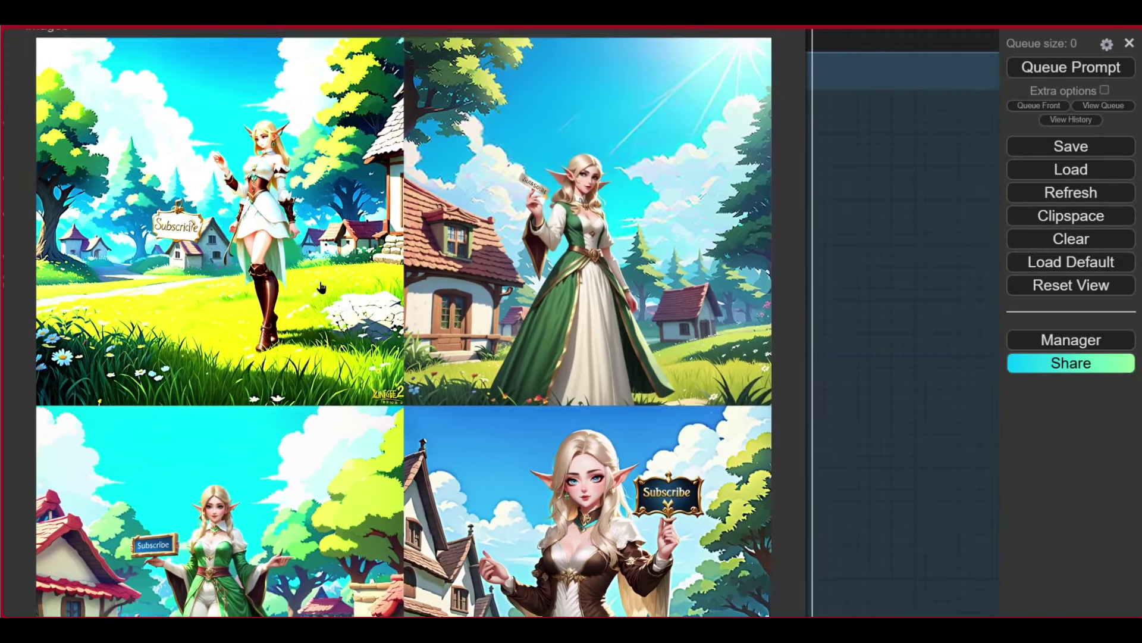
- Zoom in to show the whole image 2/4 preview
{"action": "scroll", "coordinate": [511, 217], "scroll_direction": "up", "scroll_amount": 6}
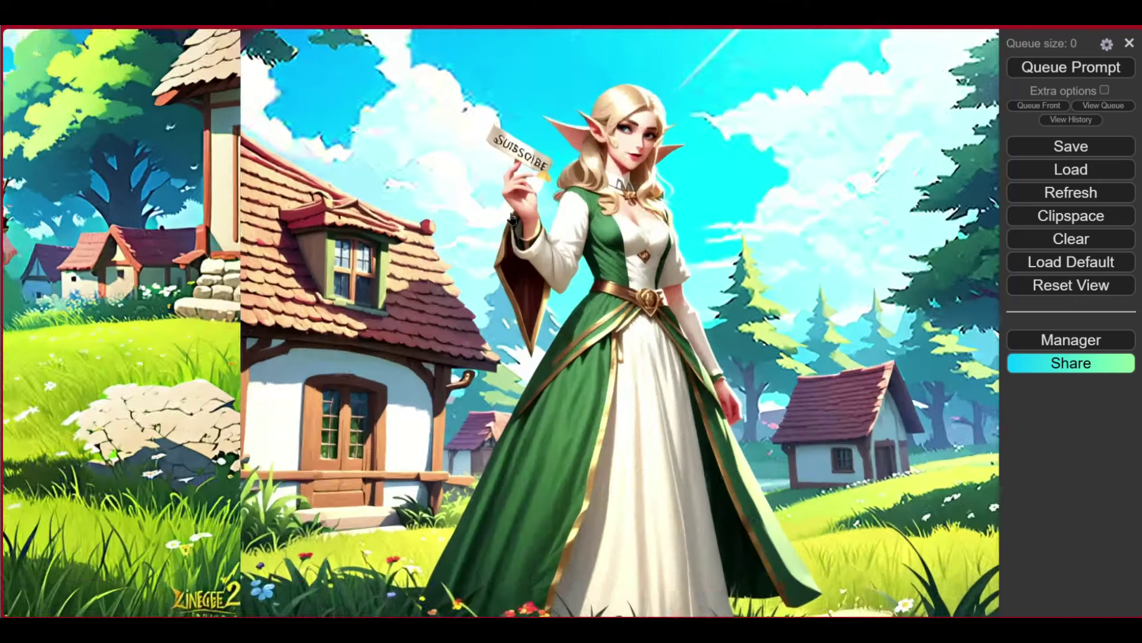
{"action": "scroll", "coordinate": [512, 217], "scroll_direction": "up", "scroll_amount": 1}
{"action": "scroll", "coordinate": [316, 188], "scroll_direction": "up", "scroll_amount": 1}
{"action": "scroll", "coordinate": [525, 238], "scroll_direction": "up", "scroll_amount": 1}
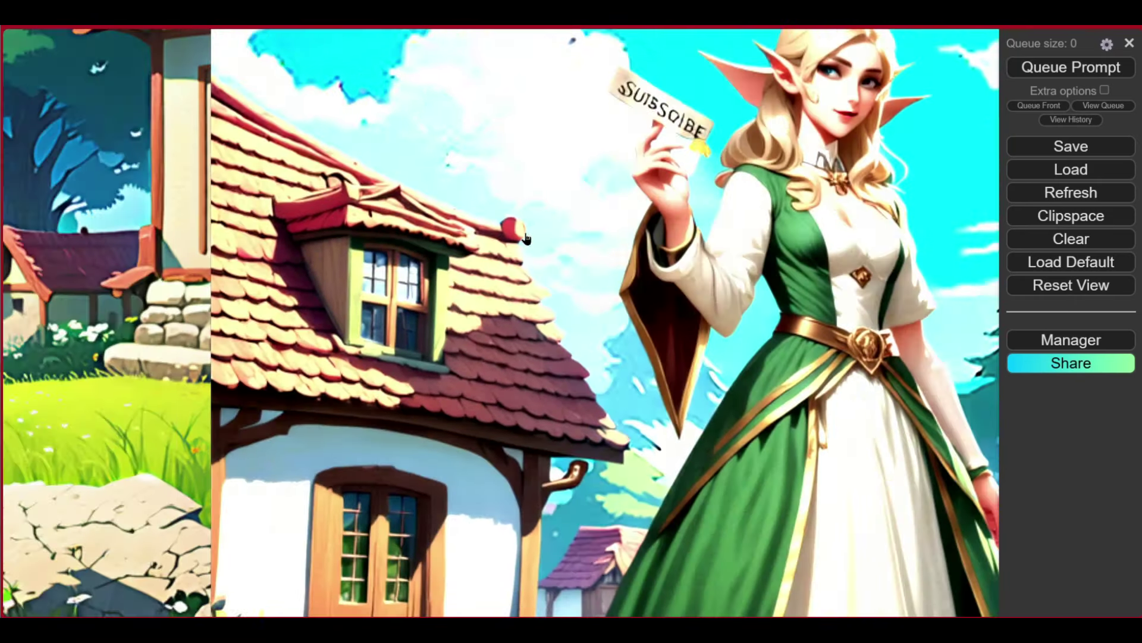
{"action": "scroll", "coordinate": [525, 238], "scroll_direction": "down", "scroll_amount": 5}
{"action": "scroll", "coordinate": [604, 384], "scroll_direction": "down", "scroll_amount": 1}
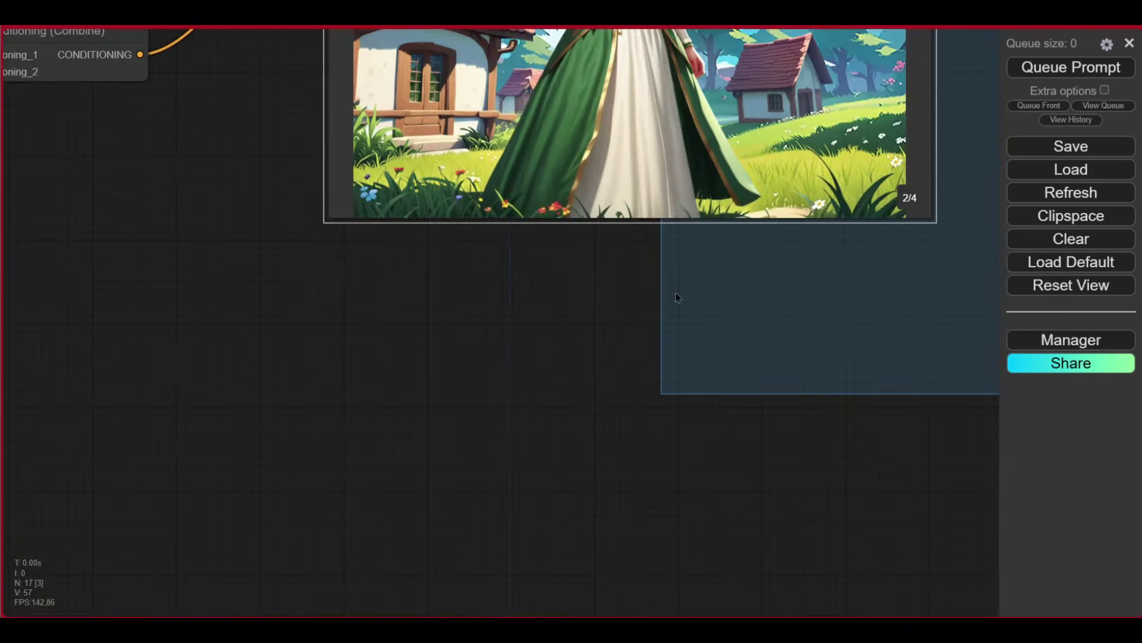
{"action": "left_click_drag", "start_coordinate": [799, 304], "coordinate": [609, 556]}
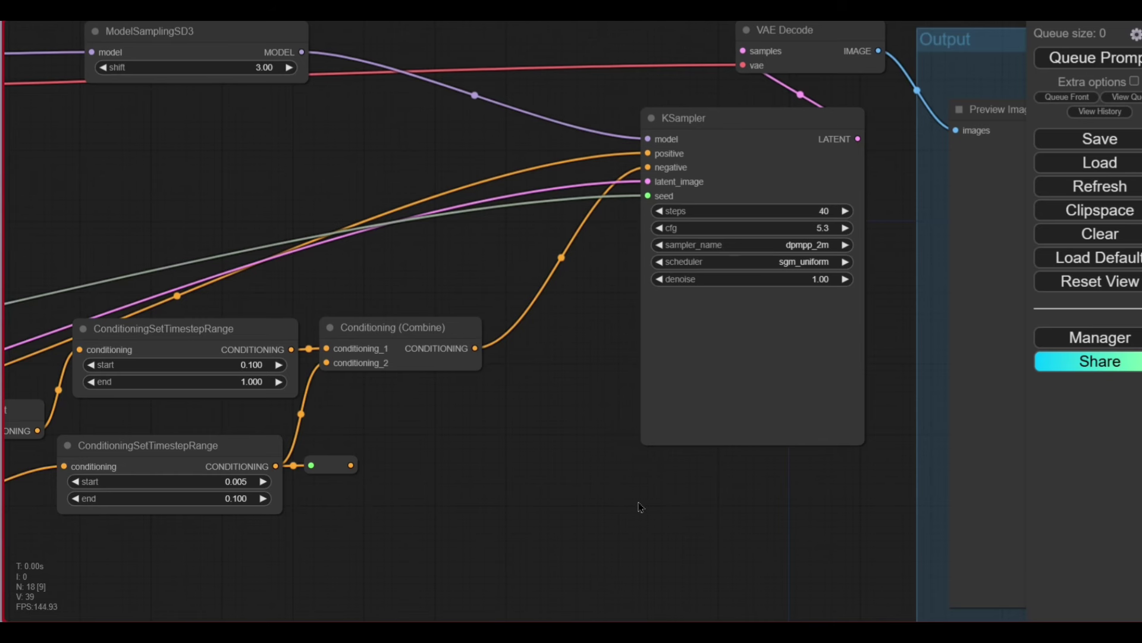
- Pan the canvas back toward the Load Checkpoint node
{"action": "left_click_drag", "start_coordinate": [552, 400], "coordinate": [872, 523]}
- Bring the Load Models and Input groups into view and check the checkpoint list
{"action": "left_click_drag", "start_coordinate": [198, 339], "coordinate": [833, 256]}
{"action": "scroll", "coordinate": [774, 244], "scroll_direction": "up", "scroll_amount": 3}
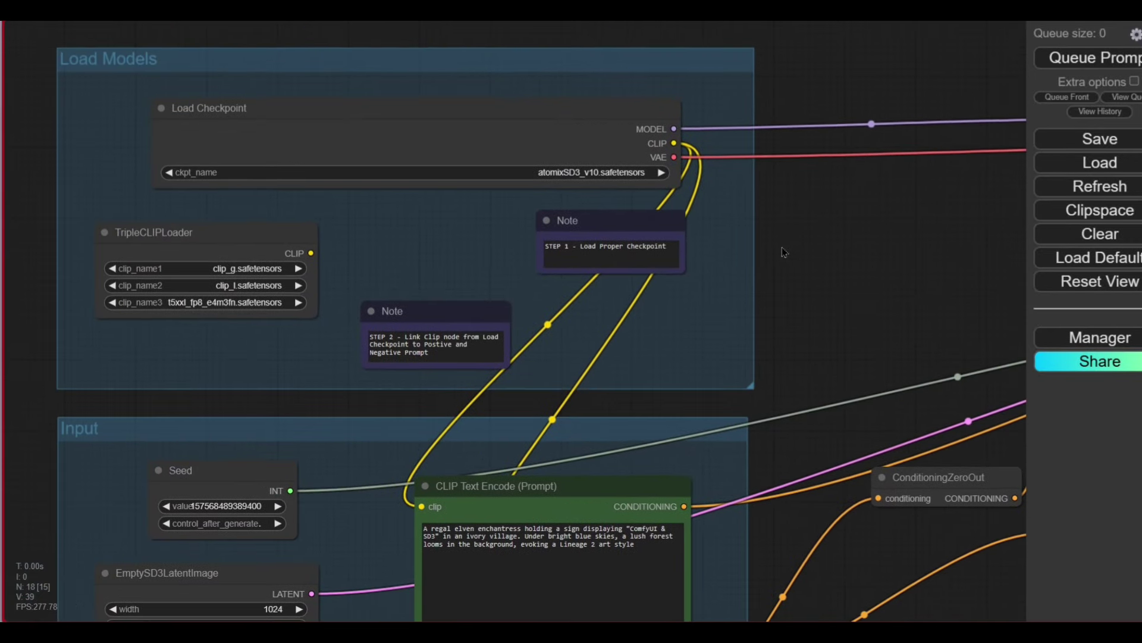
{"action": "left_click", "coordinate": [589, 171]}
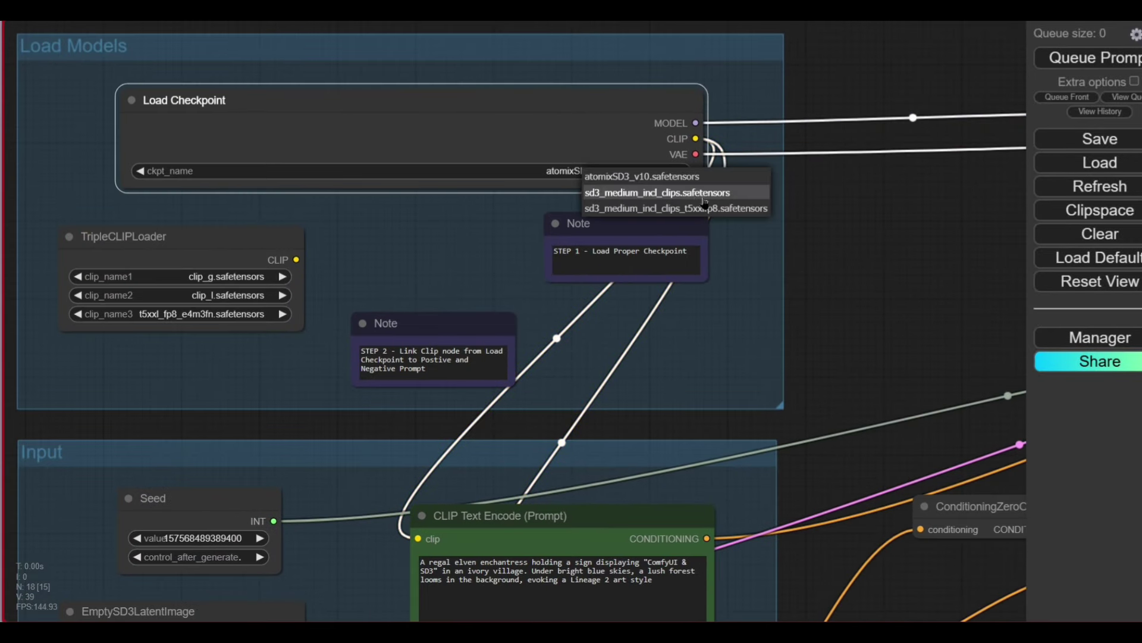
{"action": "scroll", "coordinate": [793, 226], "scroll_direction": "down", "scroll_amount": 4}
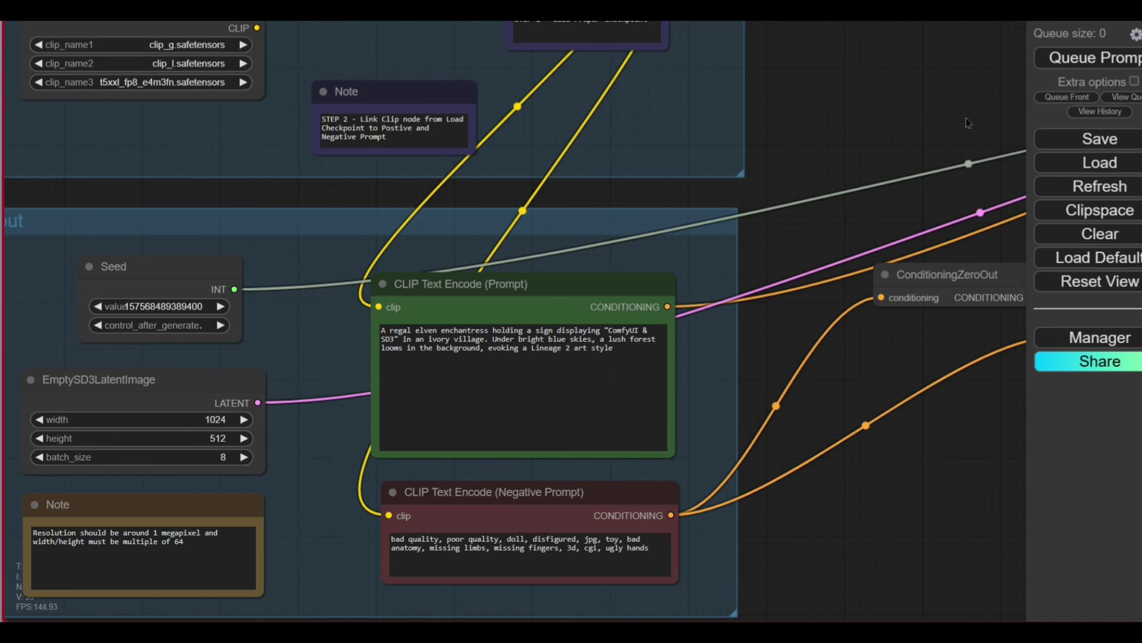
- Queue a new batch and follow it in the queue until eight images appear
{"action": "left_click", "coordinate": [1089, 64]}
{"action": "left_click_drag", "start_coordinate": [1020, 188], "coordinate": [466, 178]}
{"action": "left_click_drag", "start_coordinate": [535, 178], "coordinate": [60, 262]}
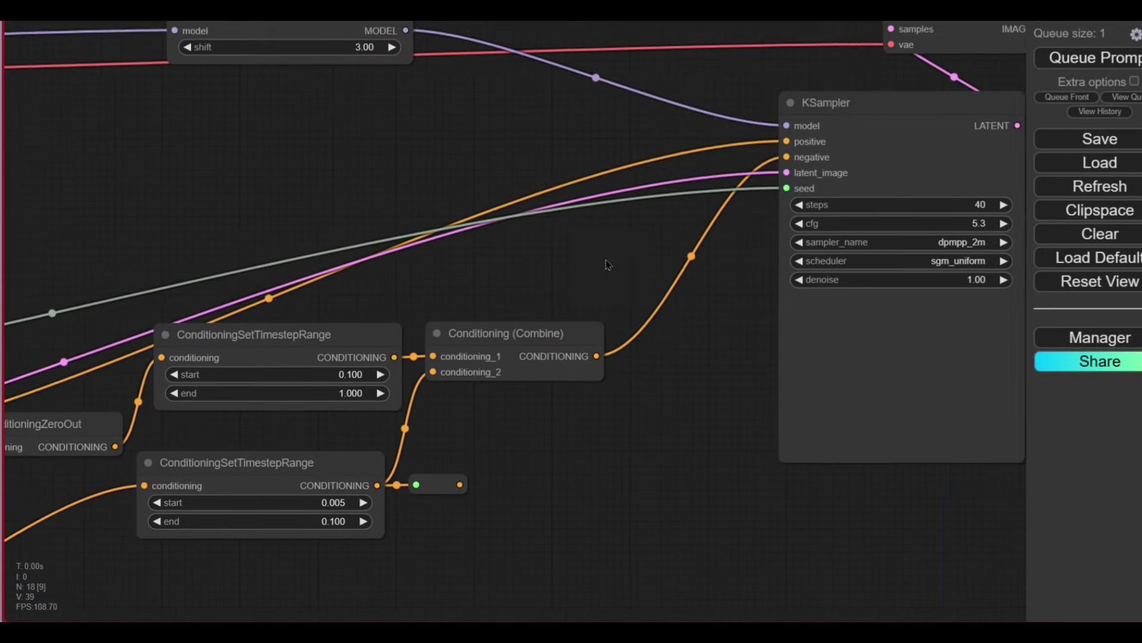
{"action": "left_click_drag", "start_coordinate": [701, 288], "coordinate": [12, 447]}
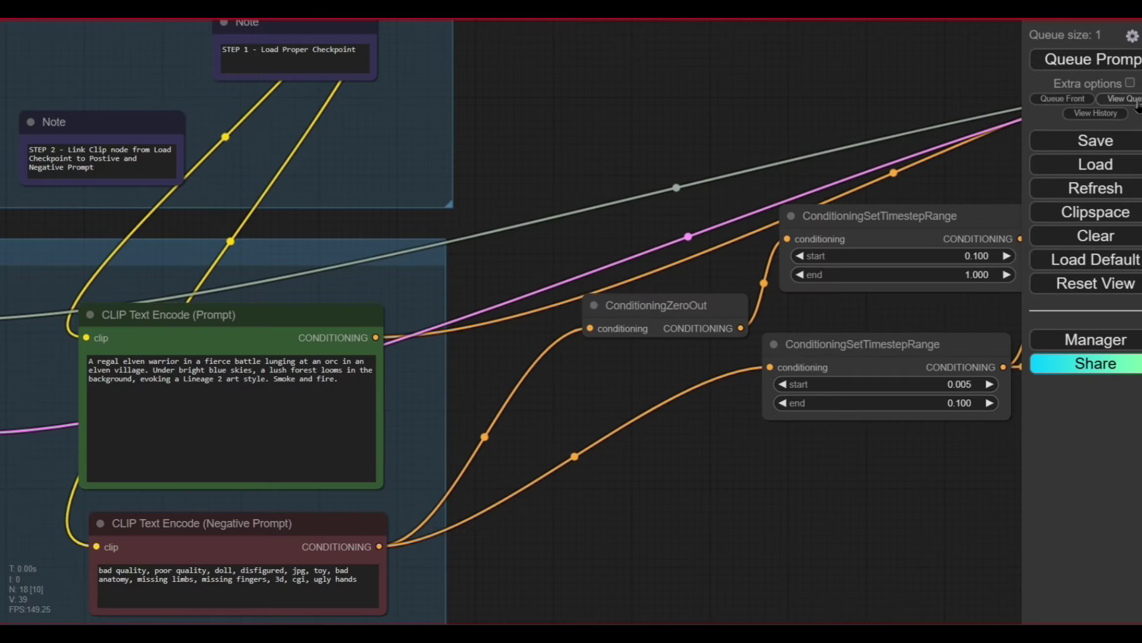
{"action": "left_click", "coordinate": [1136, 100]}
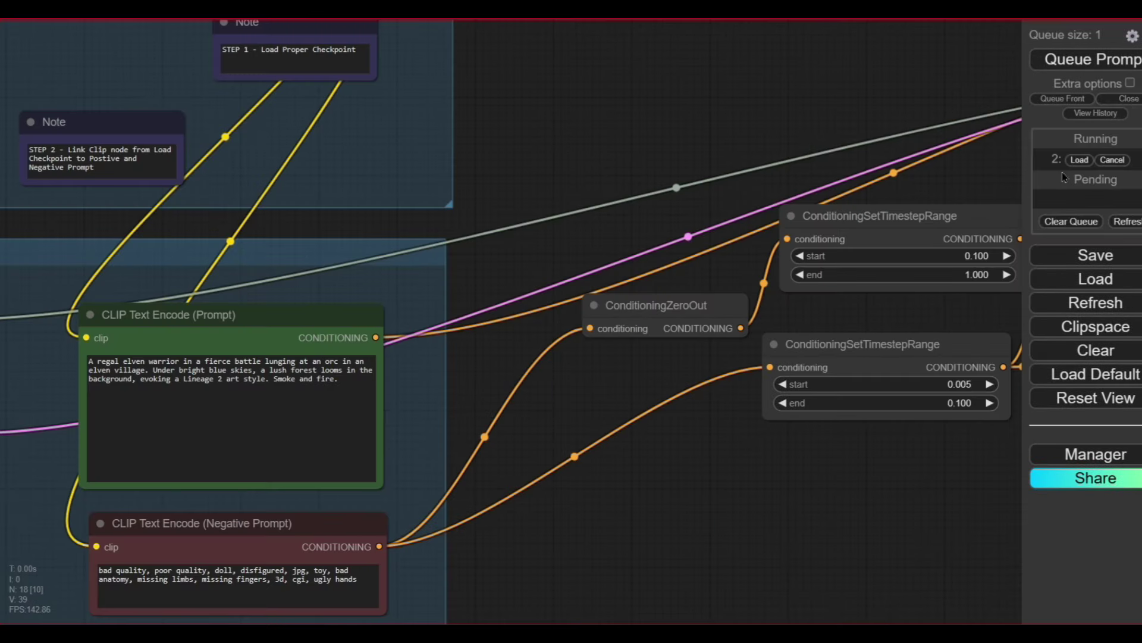
{"action": "left_click_drag", "start_coordinate": [862, 506], "coordinate": [234, 344]}
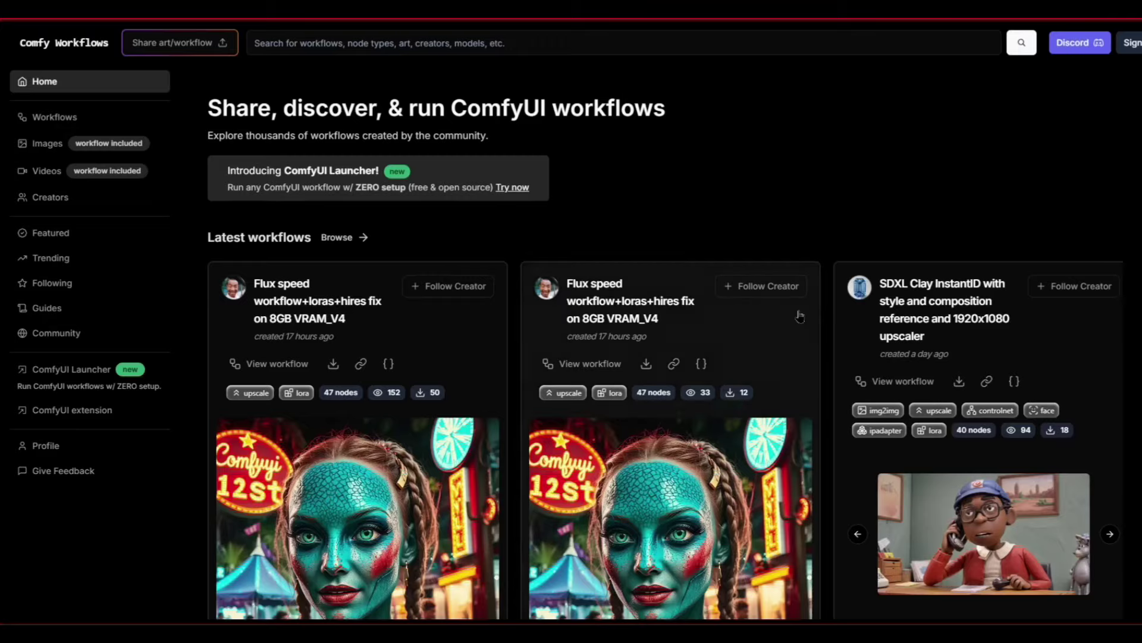
- Scroll down the Comfy Workflows home feed
{"action": "scroll", "coordinate": [797, 306], "scroll_direction": "down", "scroll_amount": 3}
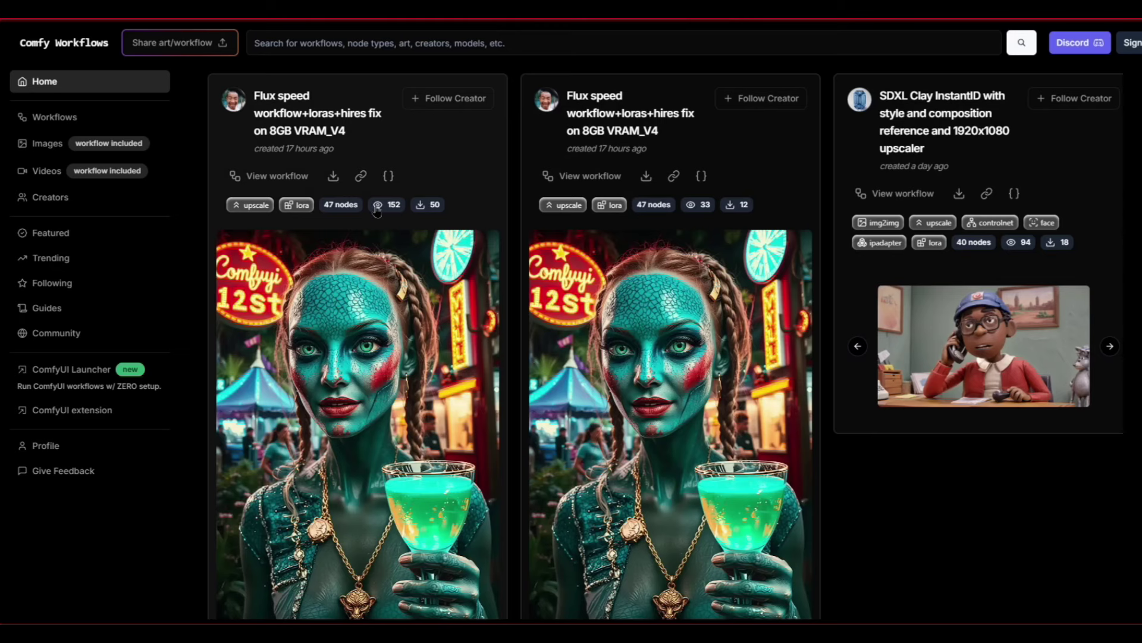
- Open the Flux speed workflow+loras+hires fix on 8GB VRAM_V4 workflow card
{"action": "left_click", "coordinate": [370, 294]}
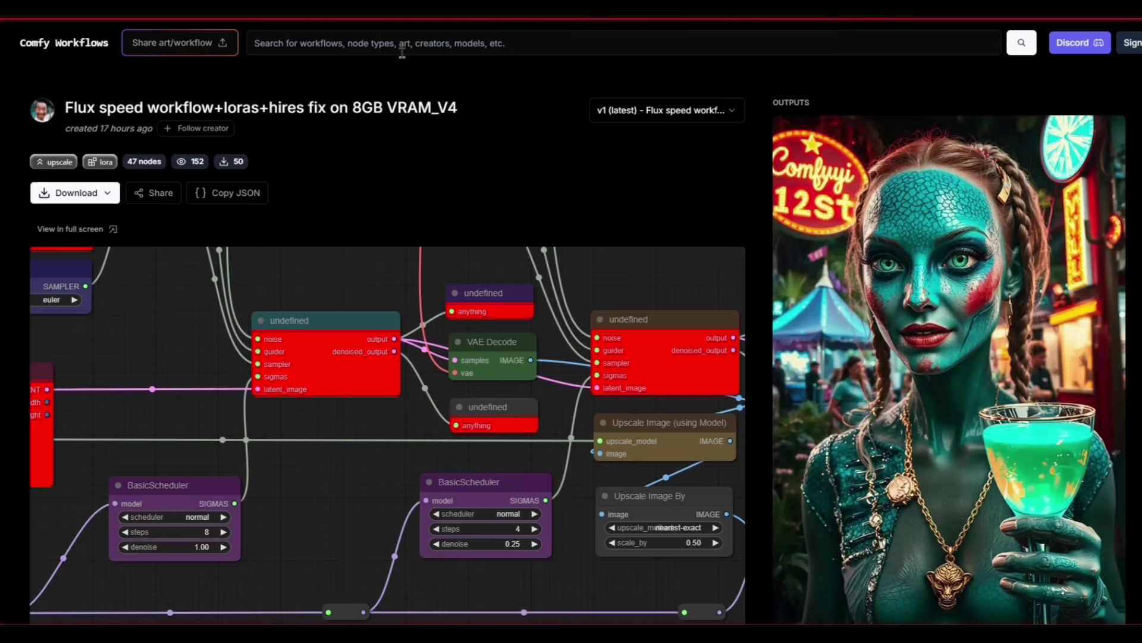